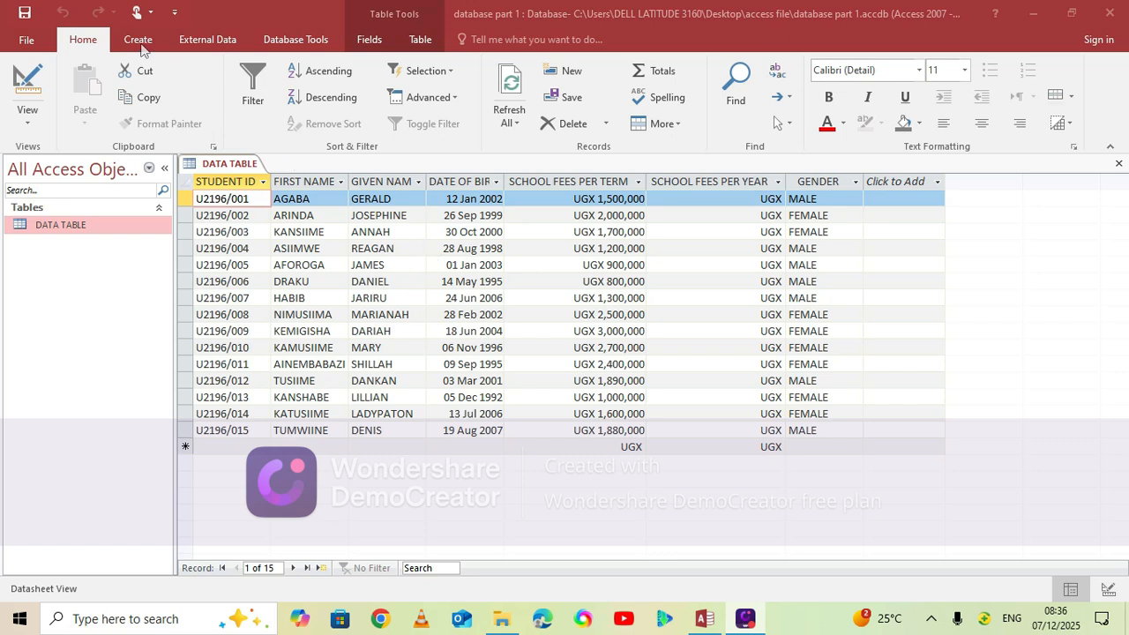
Create a new query in Design view and add DATA TABLE as its source
{"action": "left_click", "coordinate": [142, 45]}
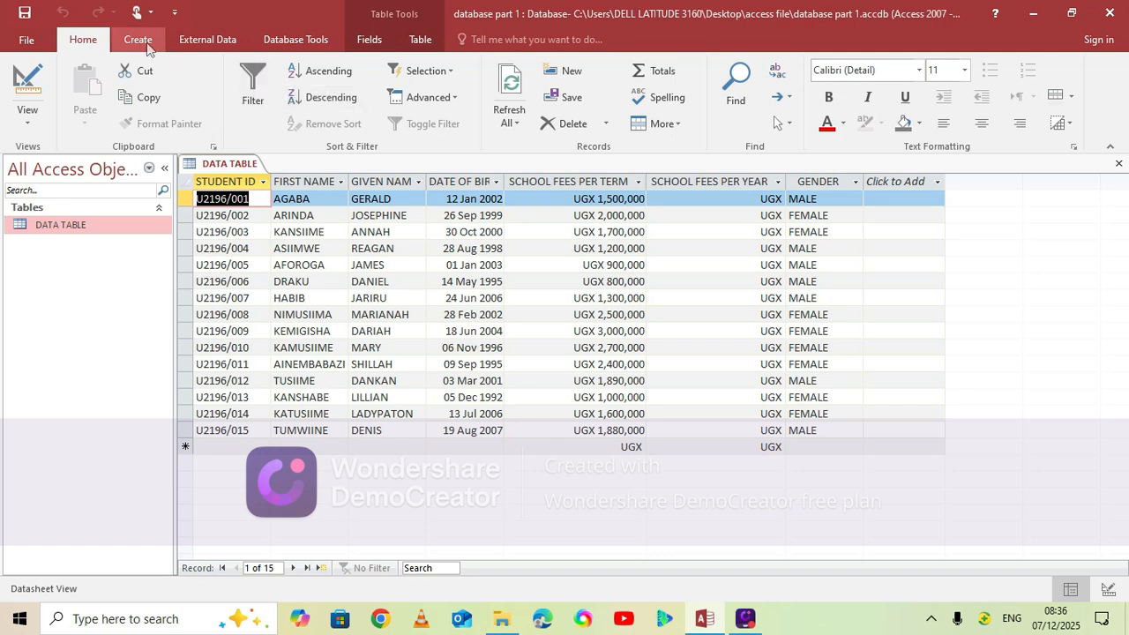
{"action": "left_click", "coordinate": [139, 40]}
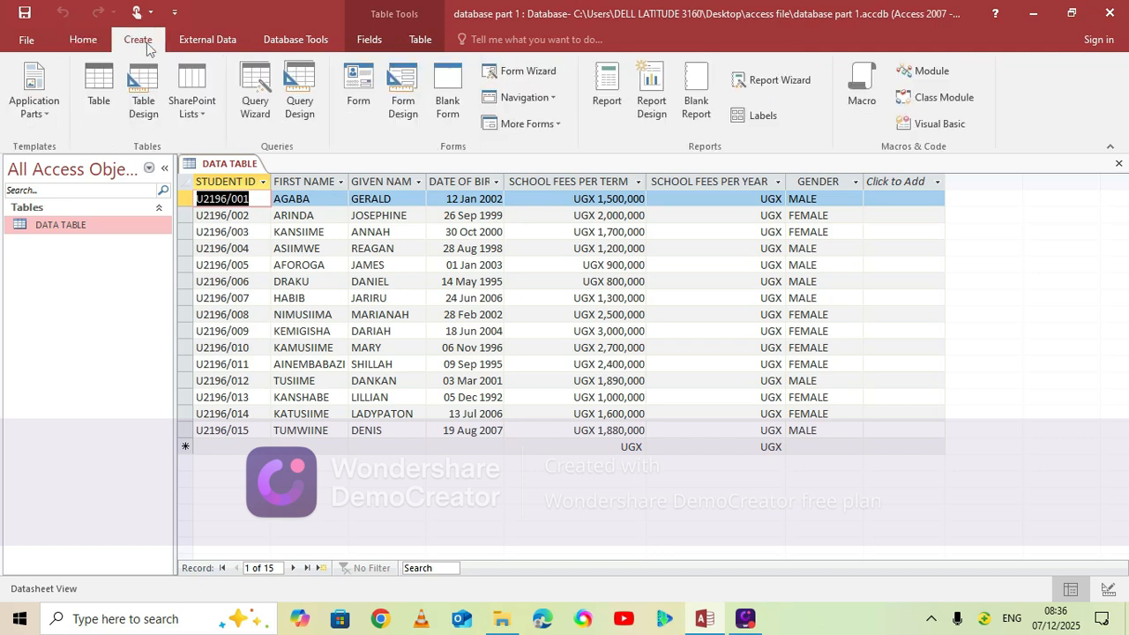
{"action": "left_click", "coordinate": [301, 109]}
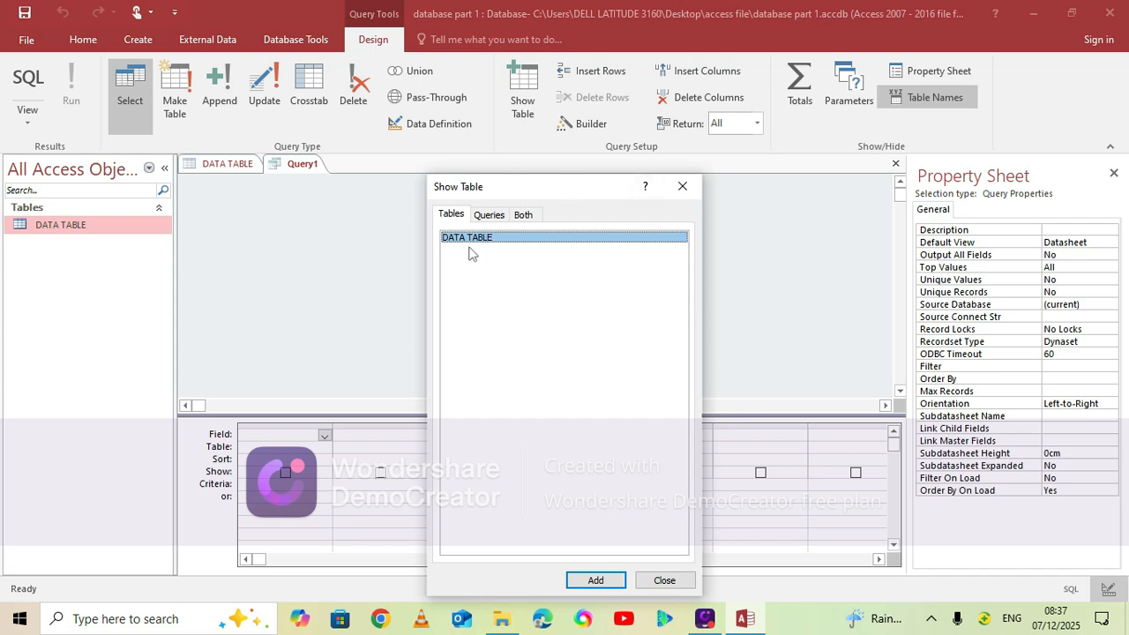
{"action": "left_click", "coordinate": [497, 217]}
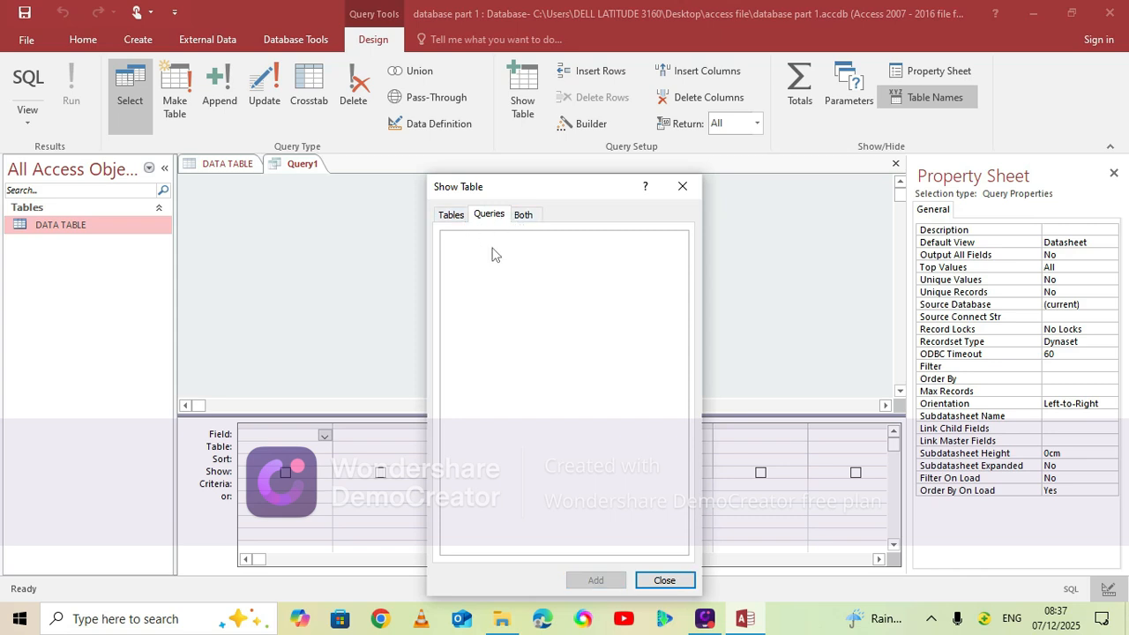
{"action": "left_click", "coordinate": [452, 215]}
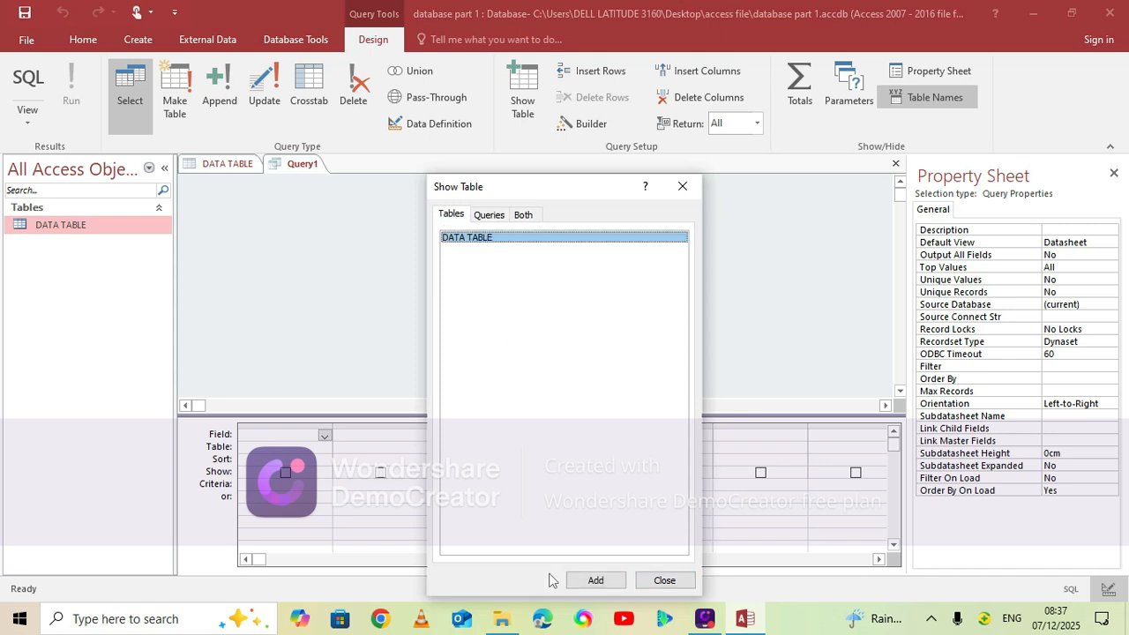
{"action": "left_click", "coordinate": [585, 579]}
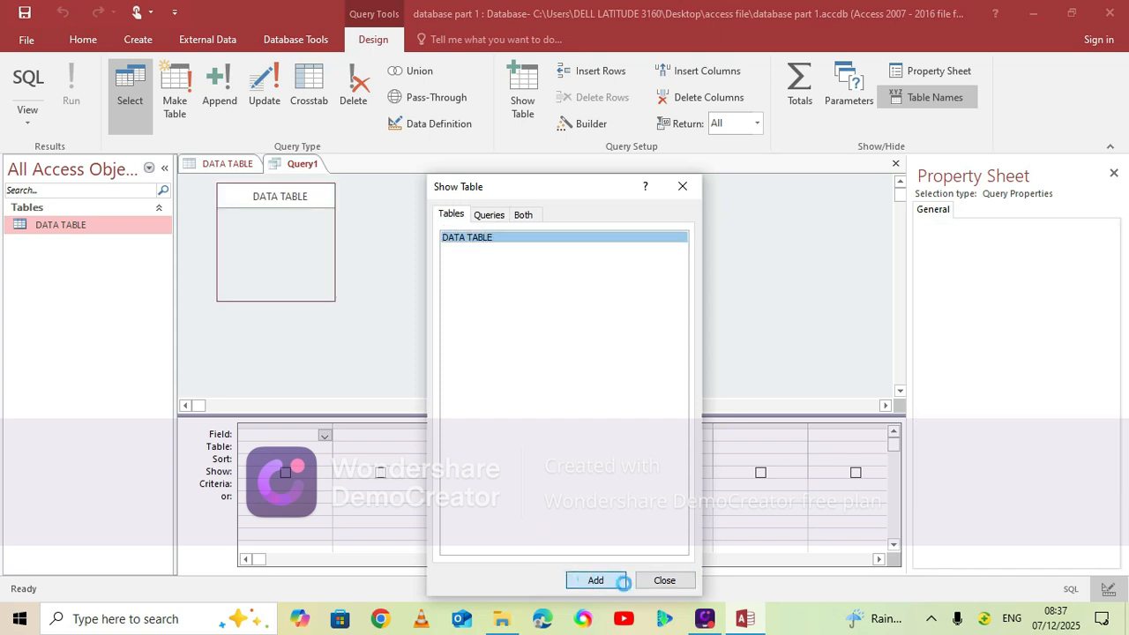
{"action": "left_click", "coordinate": [667, 582]}
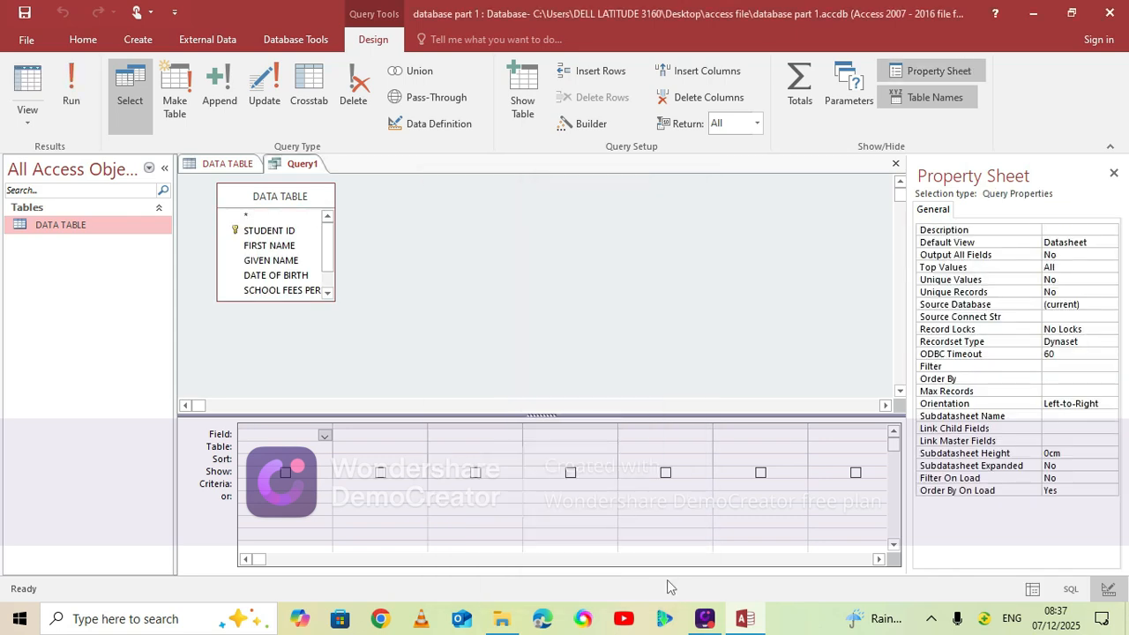
Add the STUDENT ID and FIRST NAME fields from DATA TABLE to the query design grid
{"action": "left_click", "coordinate": [329, 295]}
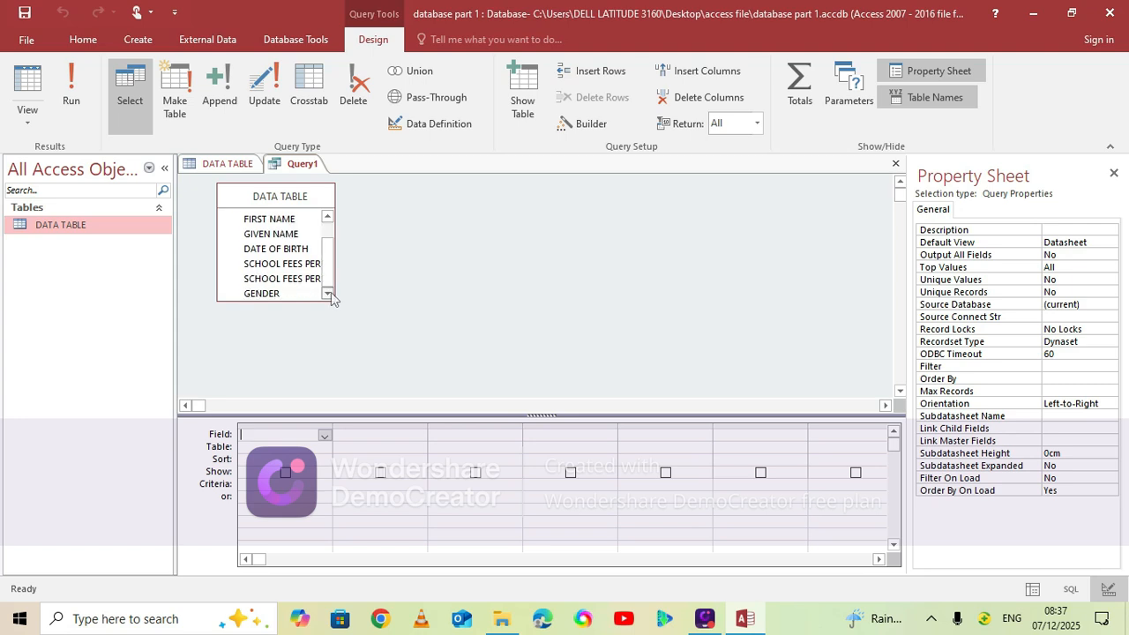
{"action": "left_click", "coordinate": [328, 216]}
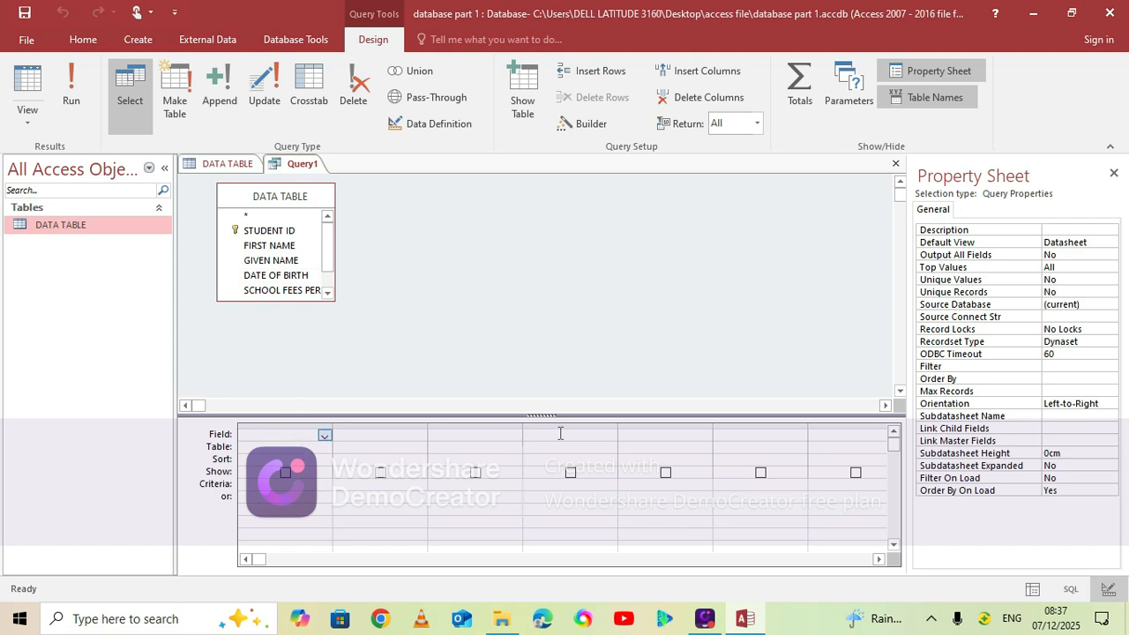
{"action": "left_click", "coordinate": [283, 231]}
{"action": "double_click", "coordinate": [284, 234]}
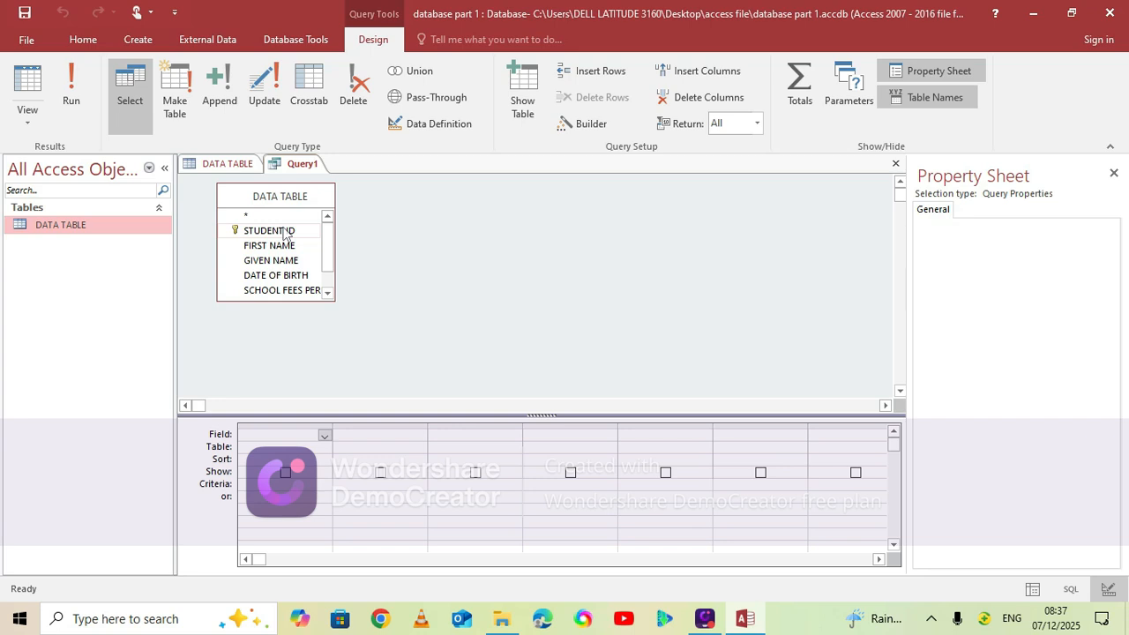
{"action": "double_click", "coordinate": [286, 235]}
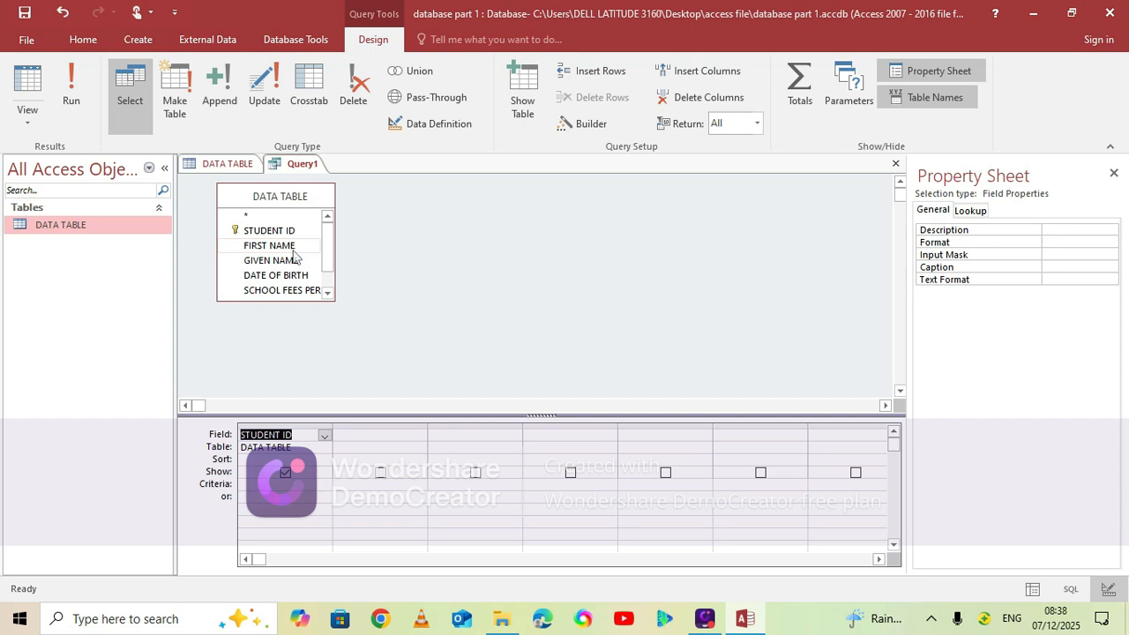
{"action": "double_click", "coordinate": [285, 247]}
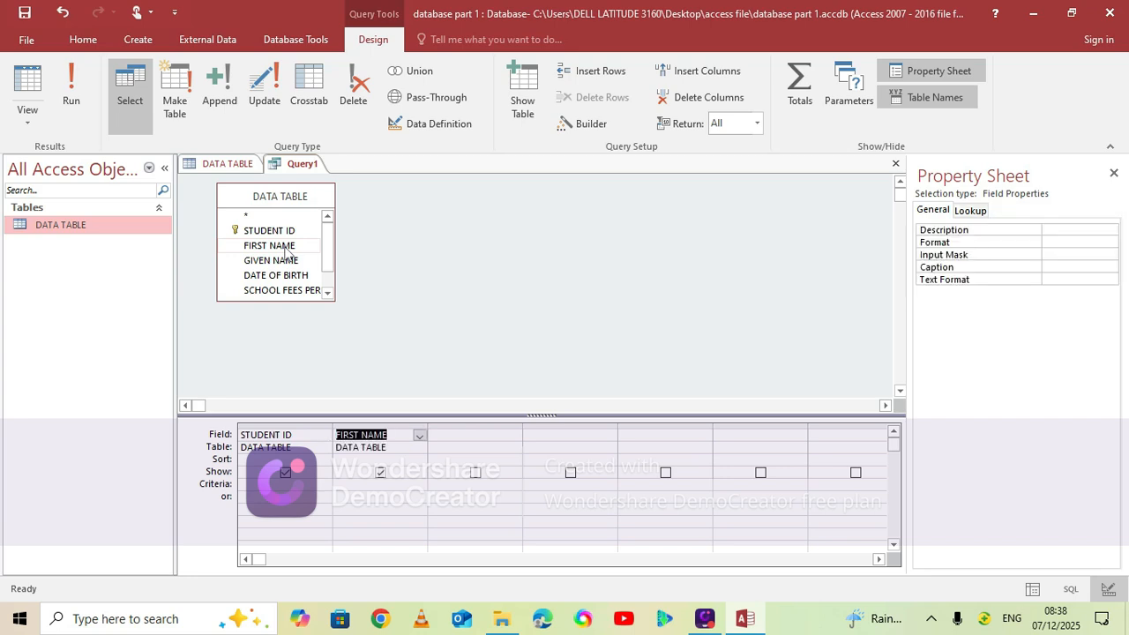
Add the GIVEN NAME and DATE OF BIRTH fields to the query design grid
{"action": "left_click", "coordinate": [328, 293]}
{"action": "left_click", "coordinate": [327, 293]}
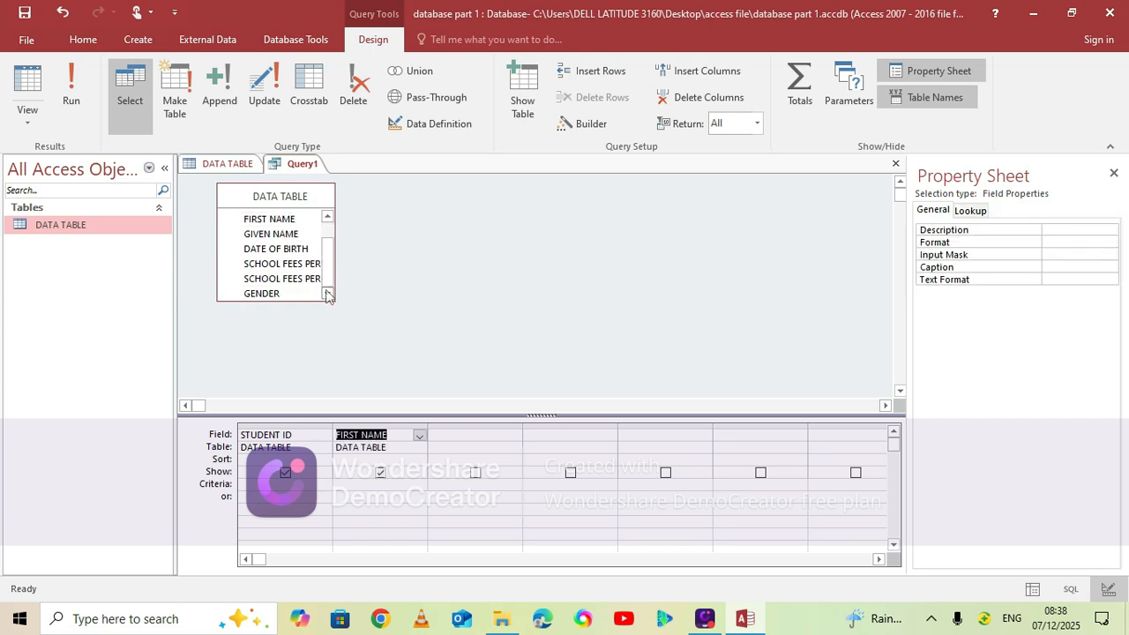
{"action": "left_click", "coordinate": [276, 236]}
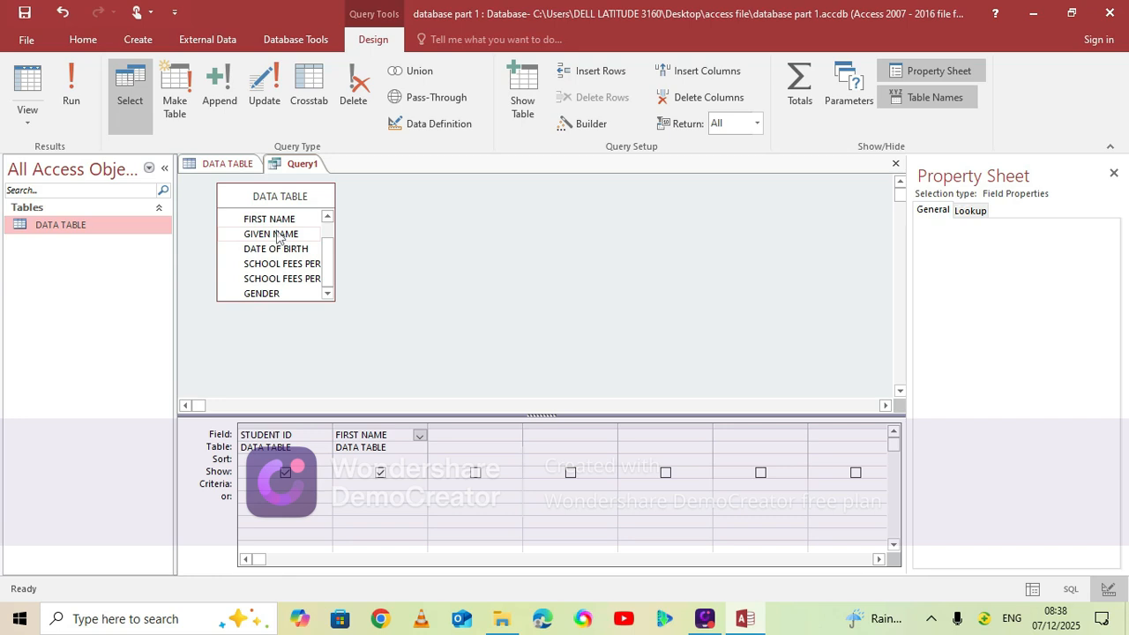
{"action": "double_click", "coordinate": [276, 236]}
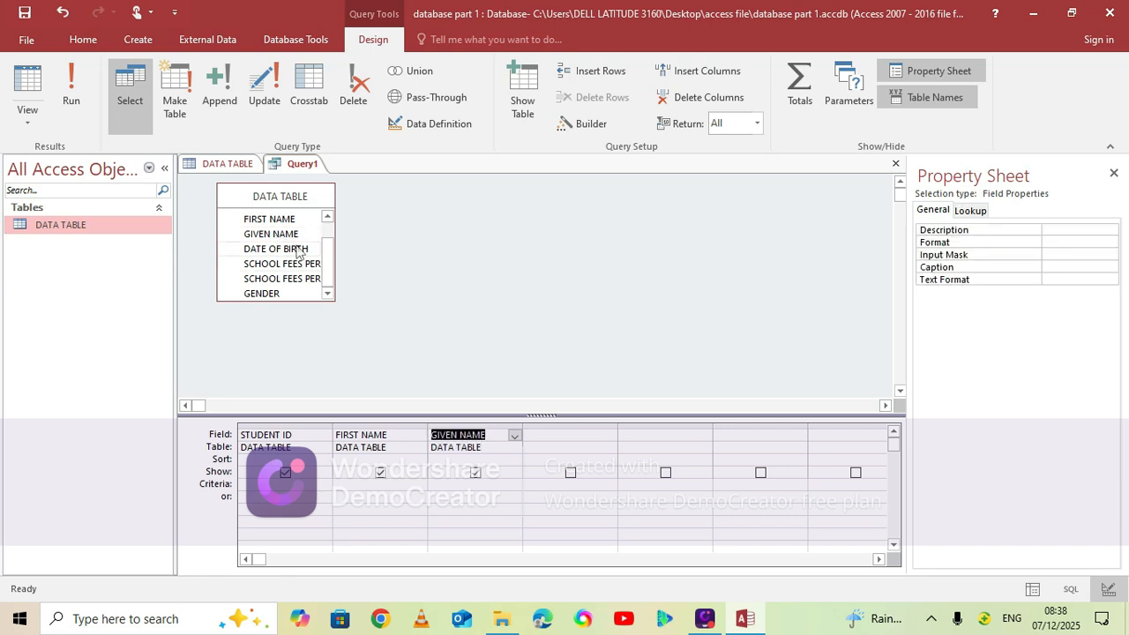
{"action": "double_click", "coordinate": [298, 252]}
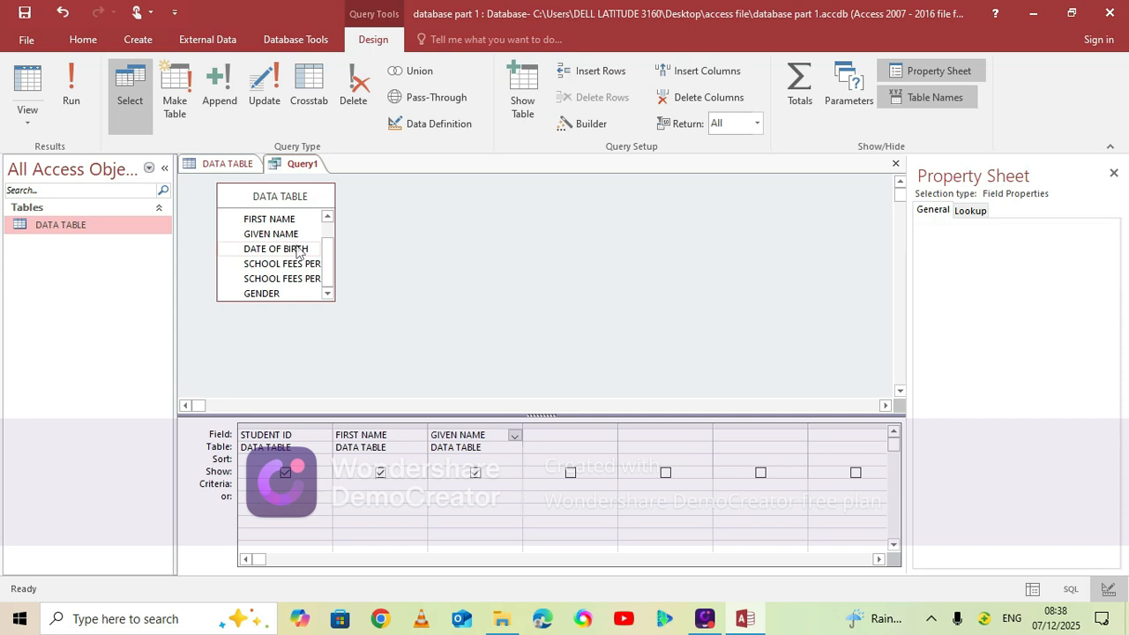
{"action": "double_click", "coordinate": [298, 252]}
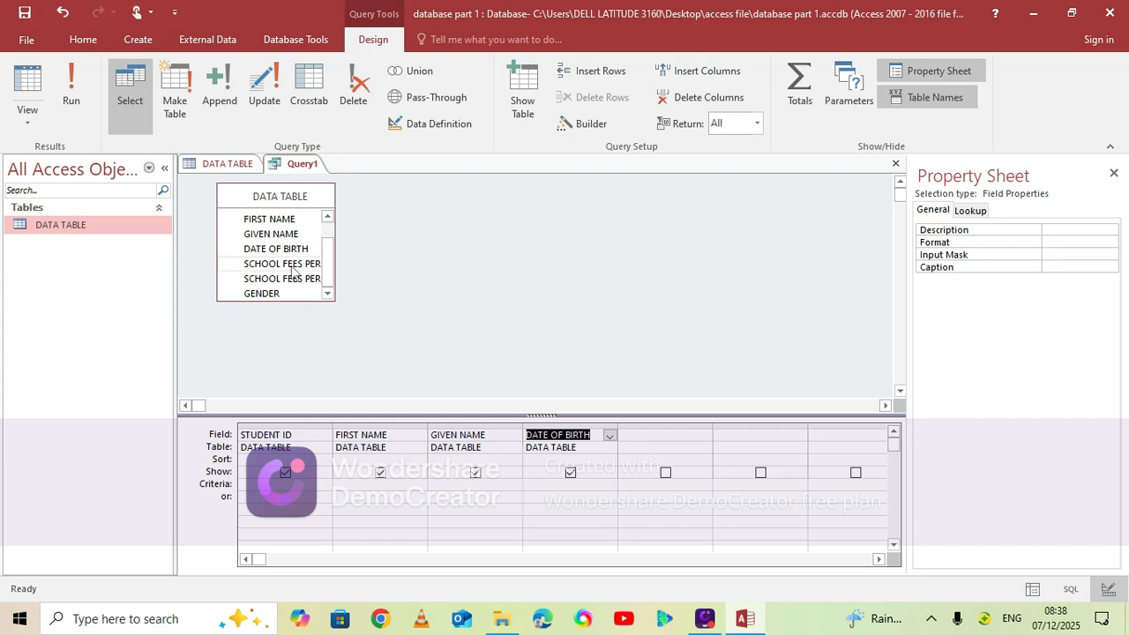
Add the SCHOOL FEES PER TERM, SCHOOL FEES PER YEAR and GENDER fields to the query design grid
{"action": "double_click", "coordinate": [286, 266]}
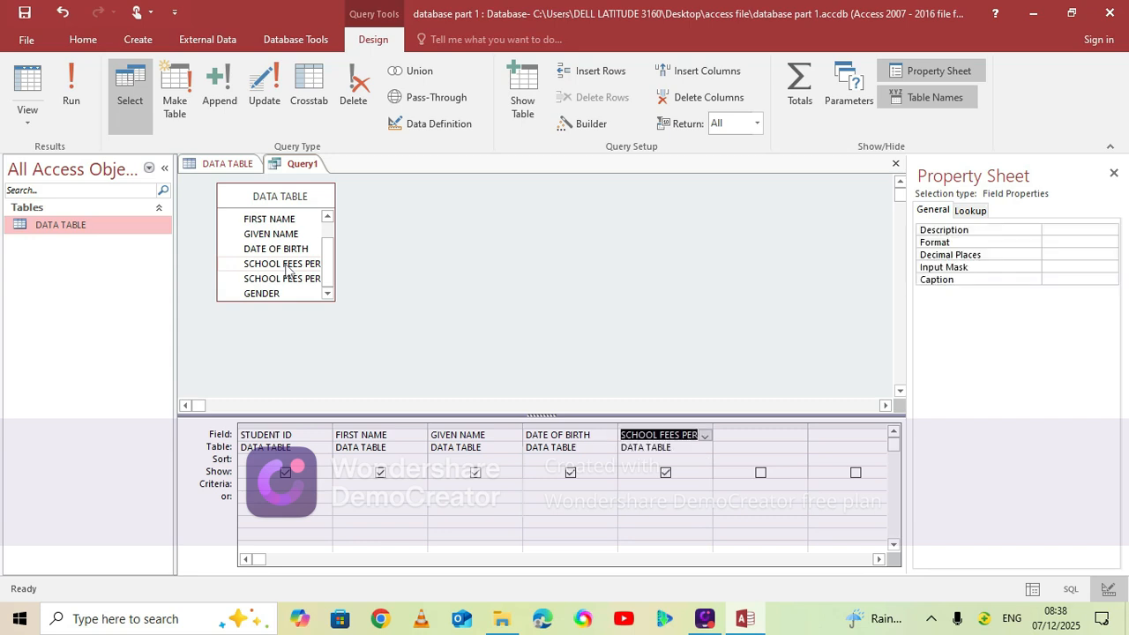
{"action": "double_click", "coordinate": [290, 279]}
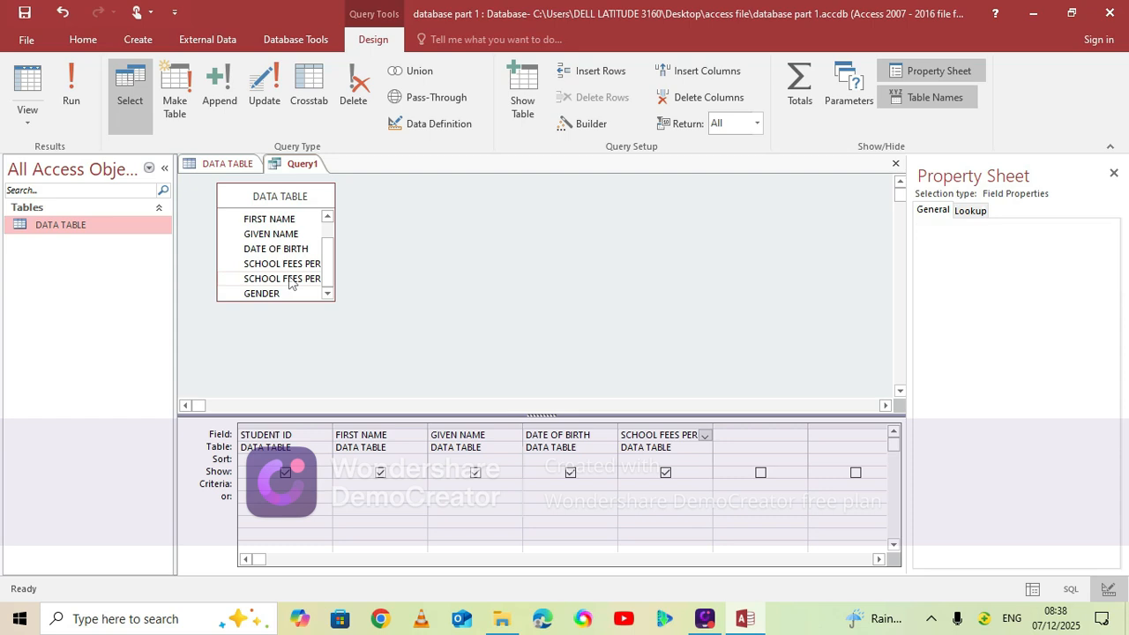
{"action": "double_click", "coordinate": [289, 281]}
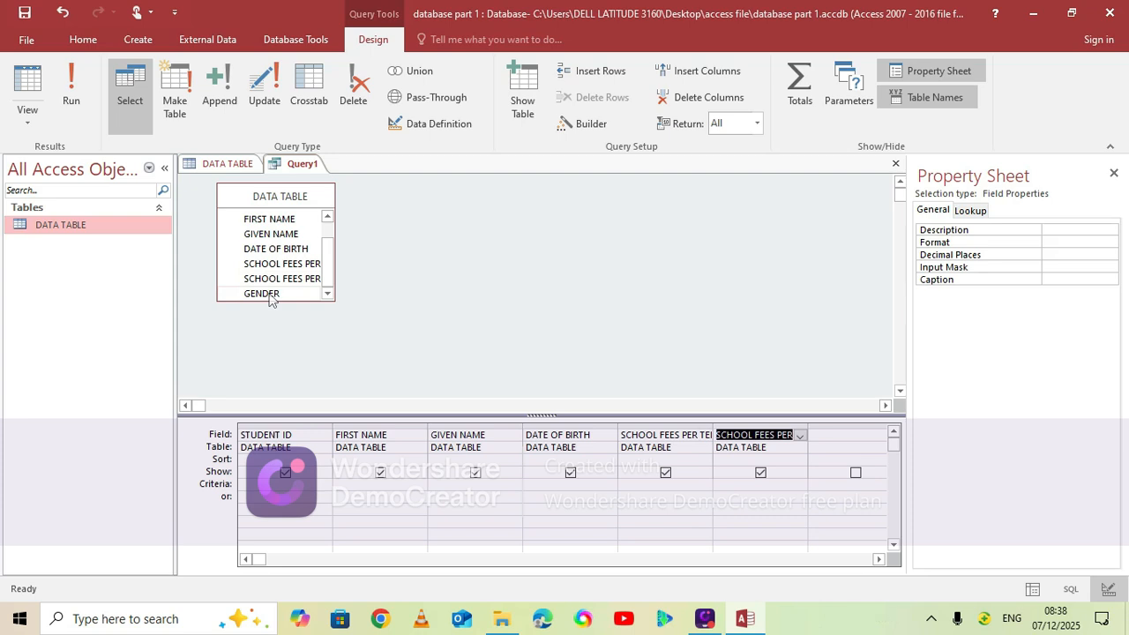
{"action": "double_click", "coordinate": [272, 298]}
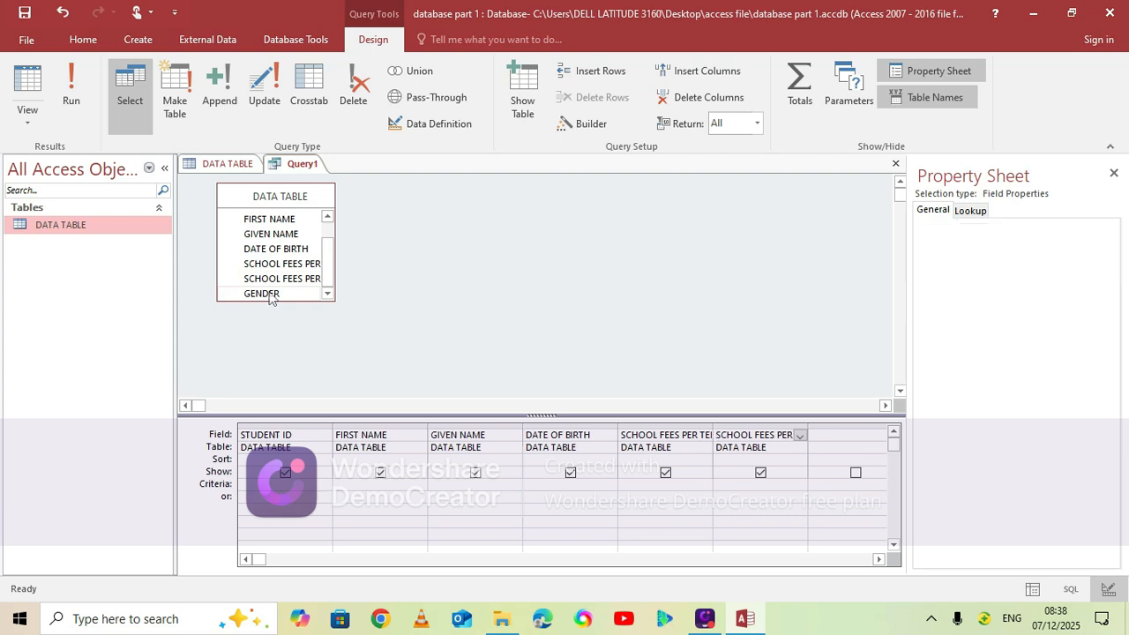
{"action": "double_click", "coordinate": [272, 296]}
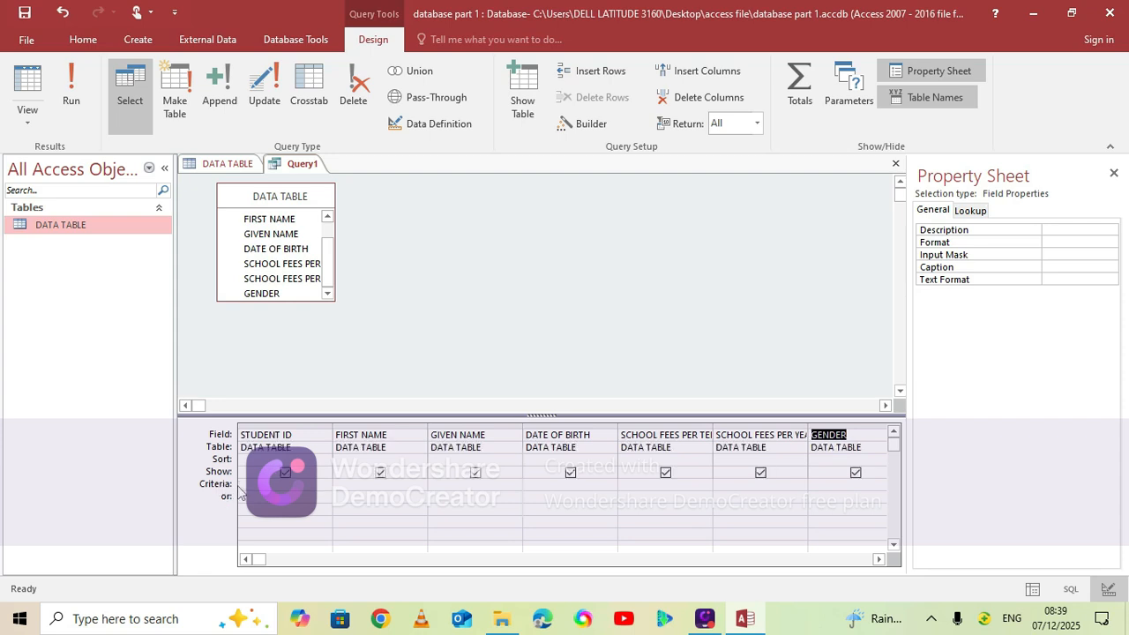
Set the criteria of the GENDER field to FEMALE
{"action": "left_click", "coordinate": [838, 481]}
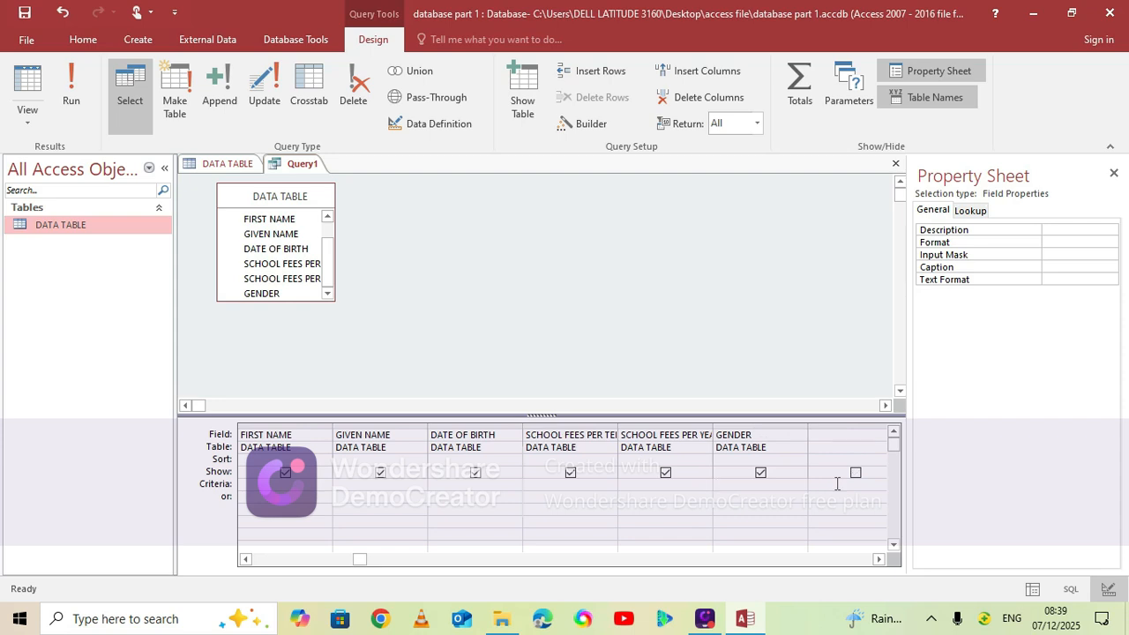
{"action": "key", "text": "Caps_Lock"}
{"action": "type", "text": "F"}
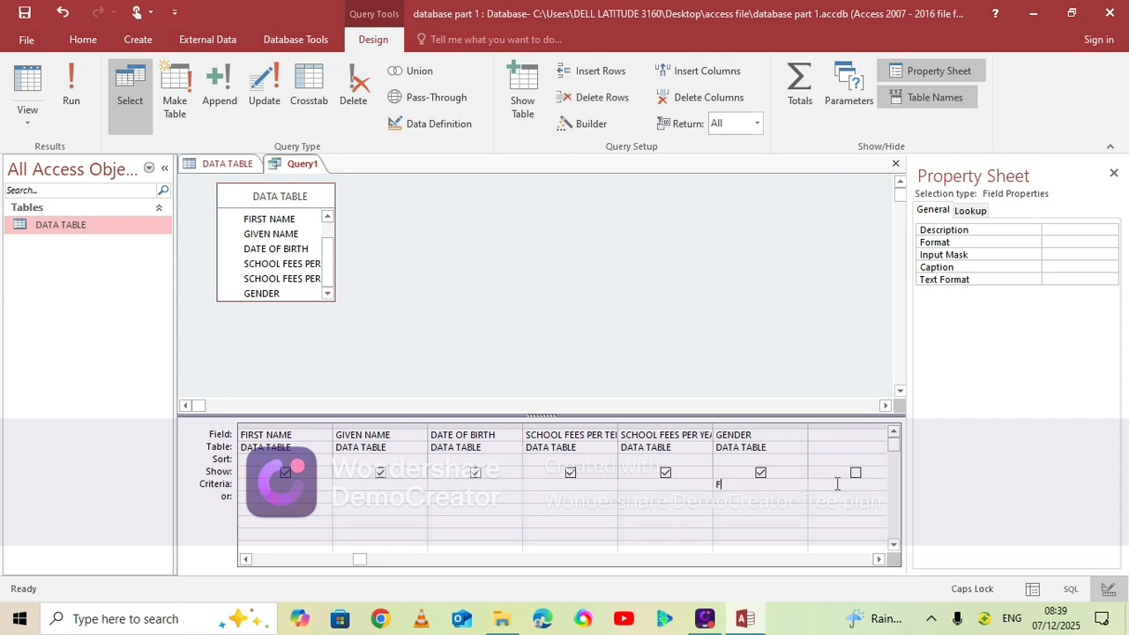
{"action": "type", "text": "EMALE"}
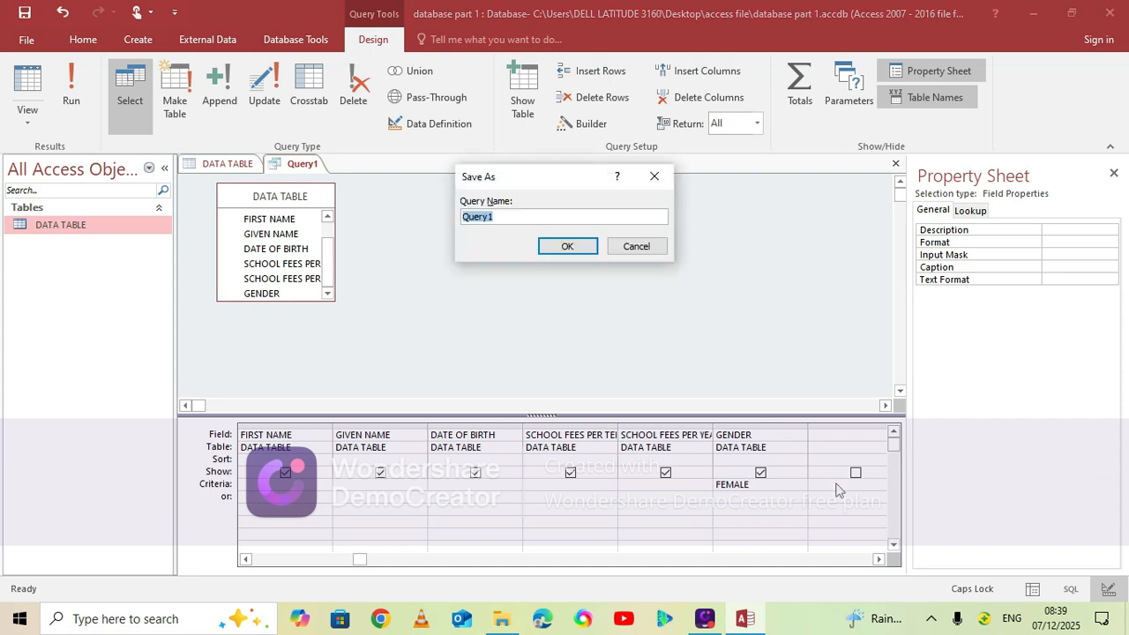
Save the query under the name FEMALE
{"action": "type", "text": "FEMALI"}
{"action": "key", "text": "BackSpace"}
{"action": "type", "text": "E"}
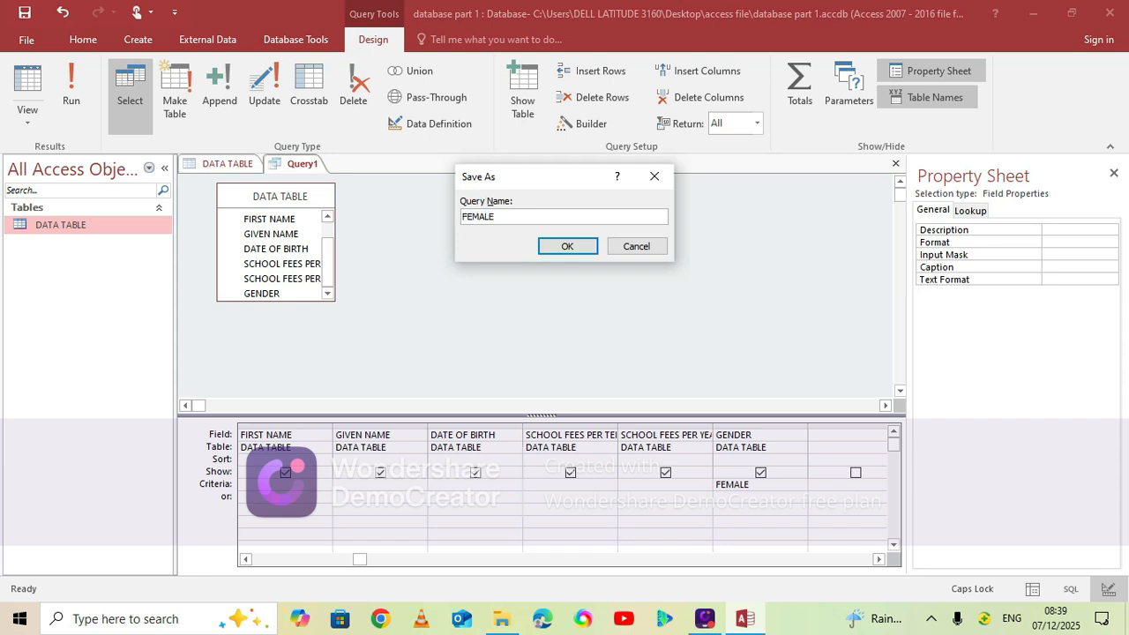
{"action": "left_click", "coordinate": [569, 247]}
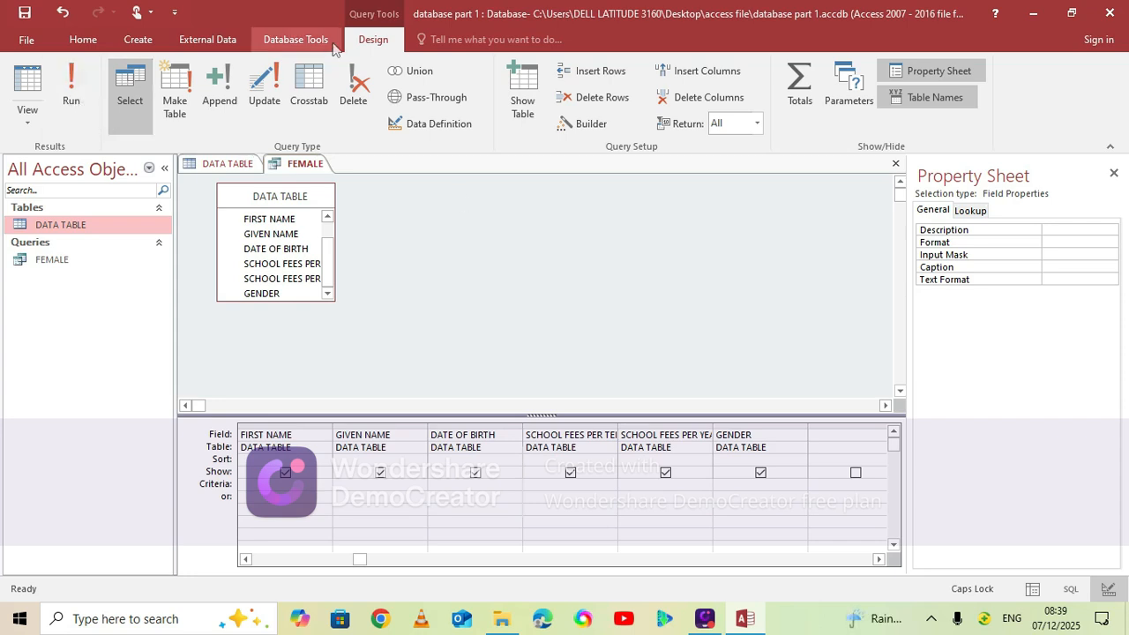
Run the FEMALE query and close all open database objects
{"action": "left_click", "coordinate": [75, 97]}
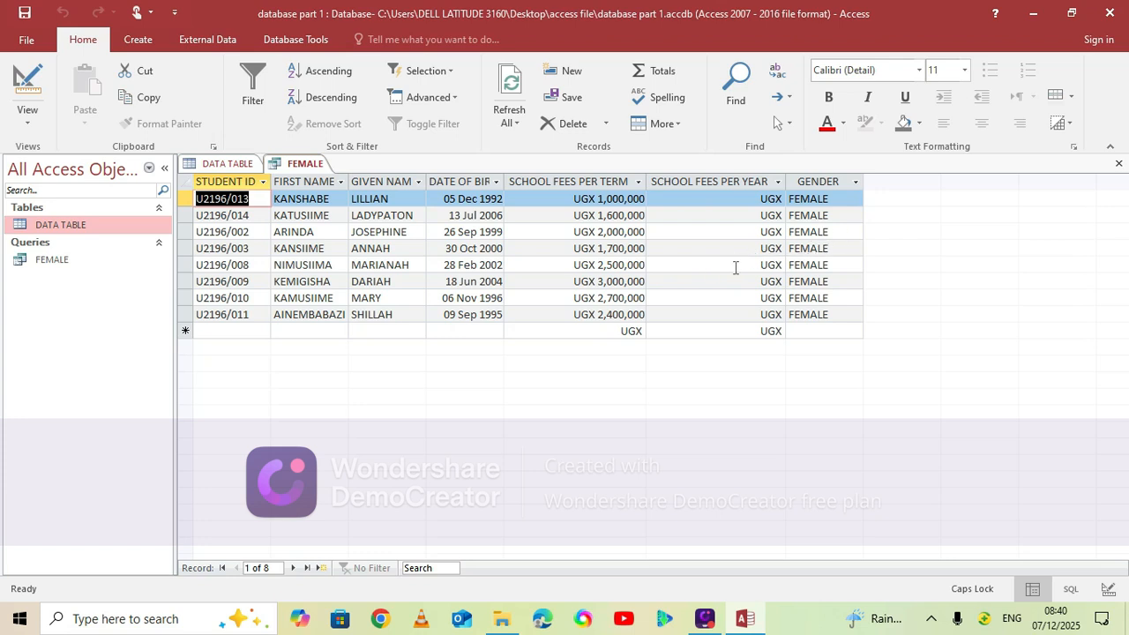
{"action": "right_click", "coordinate": [240, 168]}
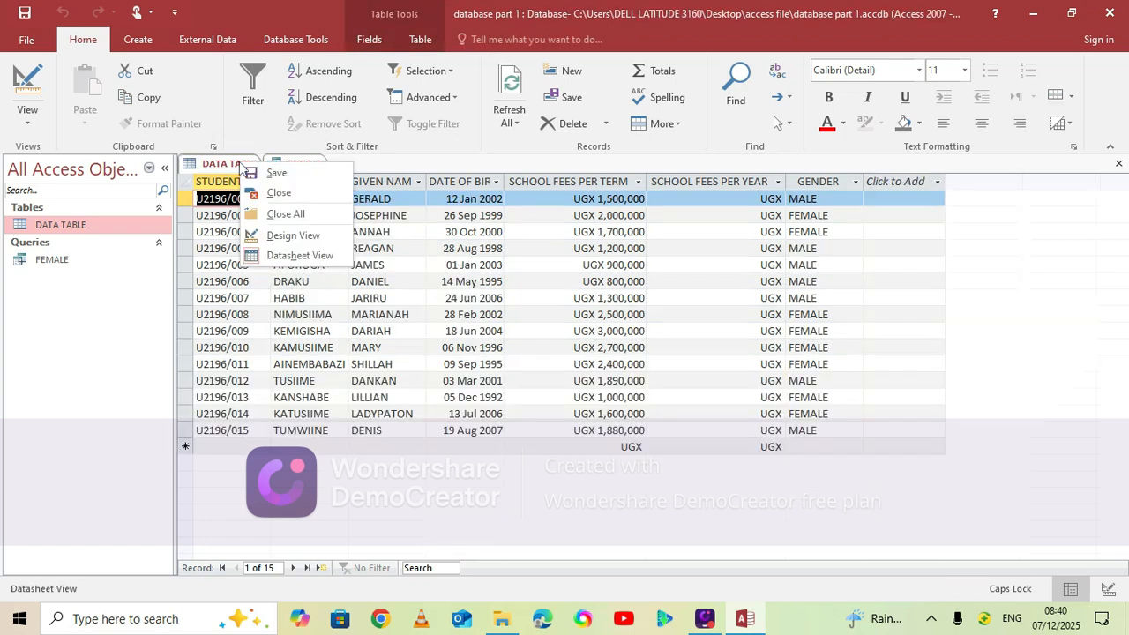
{"action": "left_click", "coordinate": [287, 214]}
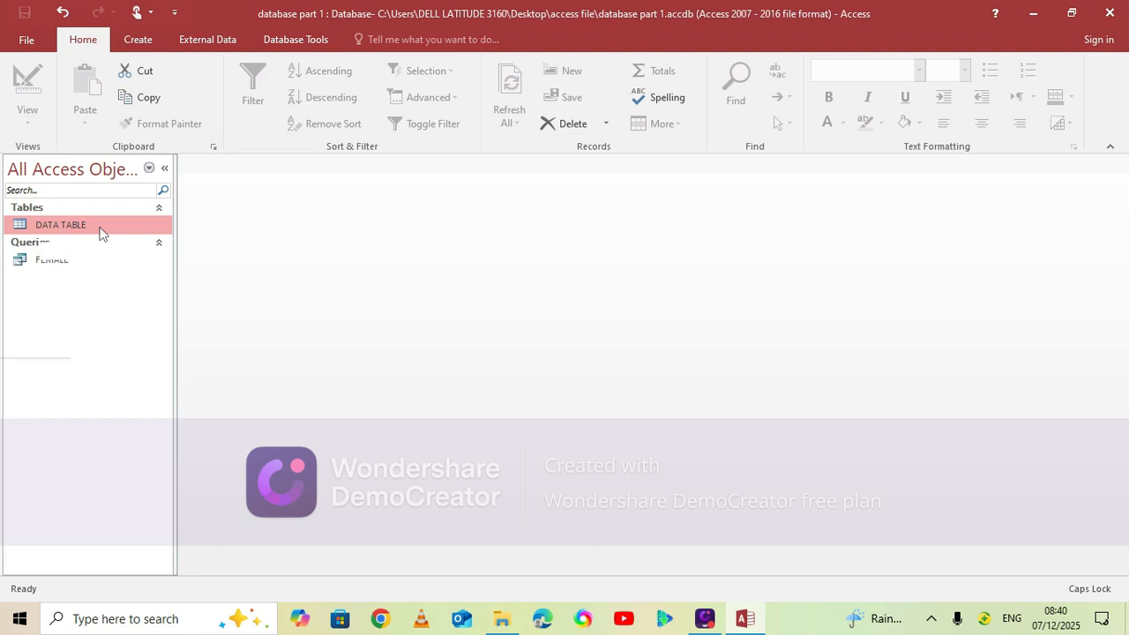
Open DATA TABLE to review its student records and close it again
{"action": "double_click", "coordinate": [99, 226]}
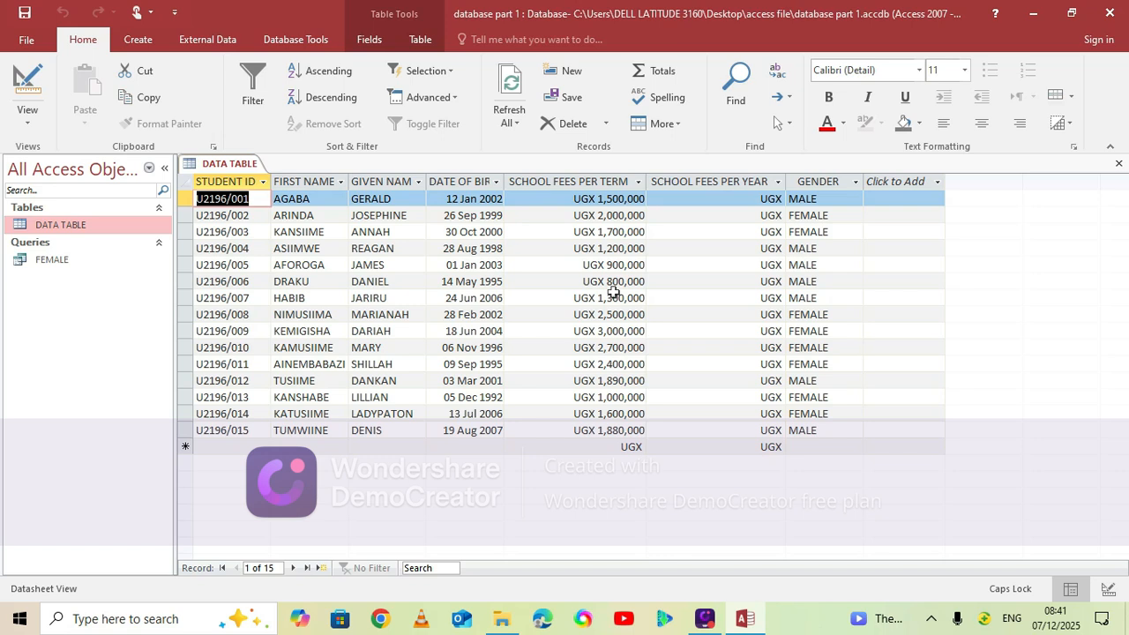
{"action": "right_click", "coordinate": [236, 167]}
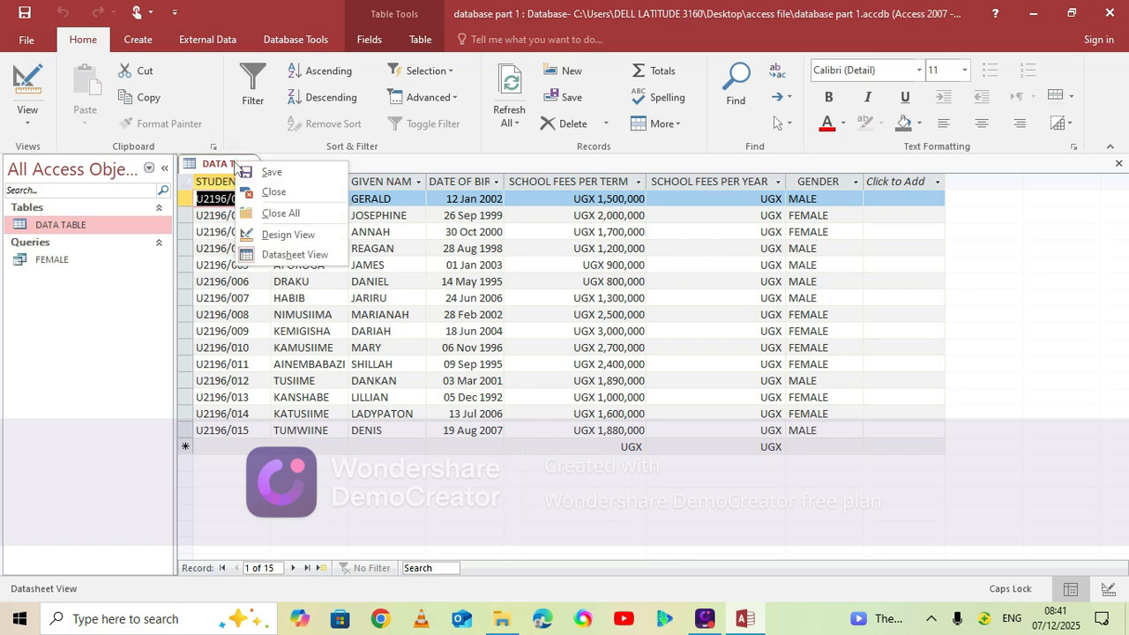
{"action": "key", "text": "Escape"}
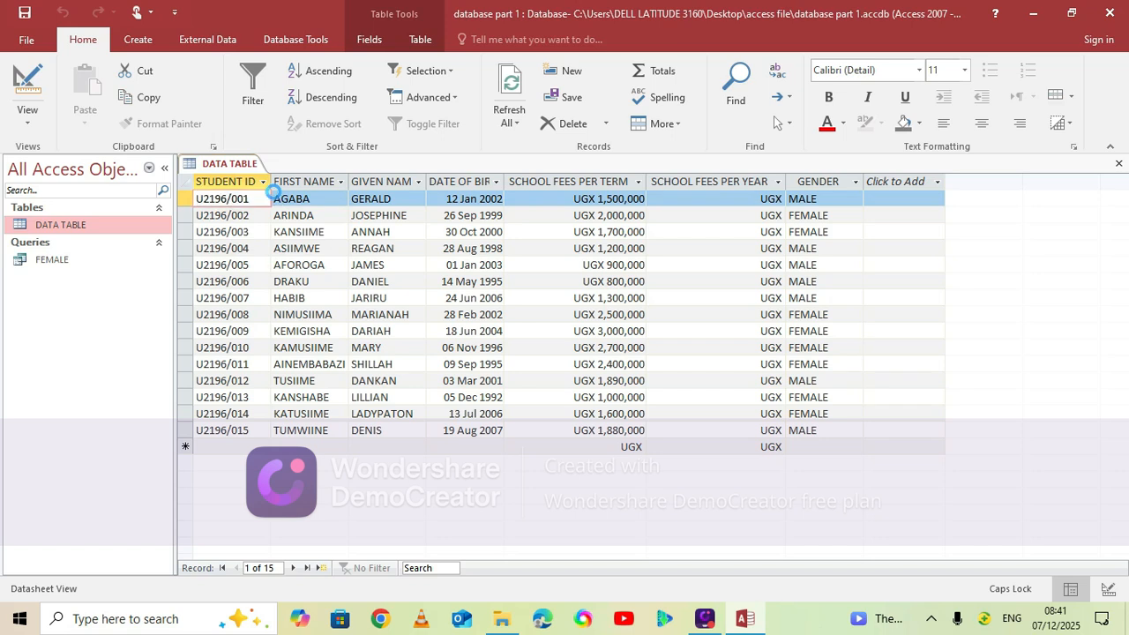
Create a new query in Design View with DATA TABLE as its source
{"action": "left_click", "coordinate": [138, 39]}
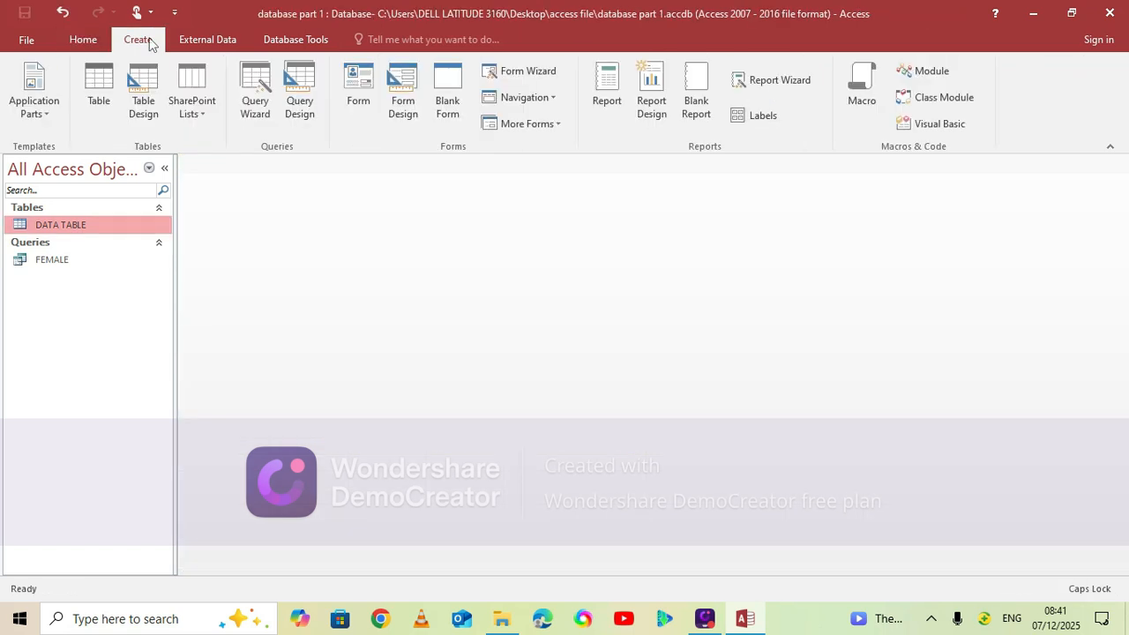
{"action": "left_click", "coordinate": [308, 114]}
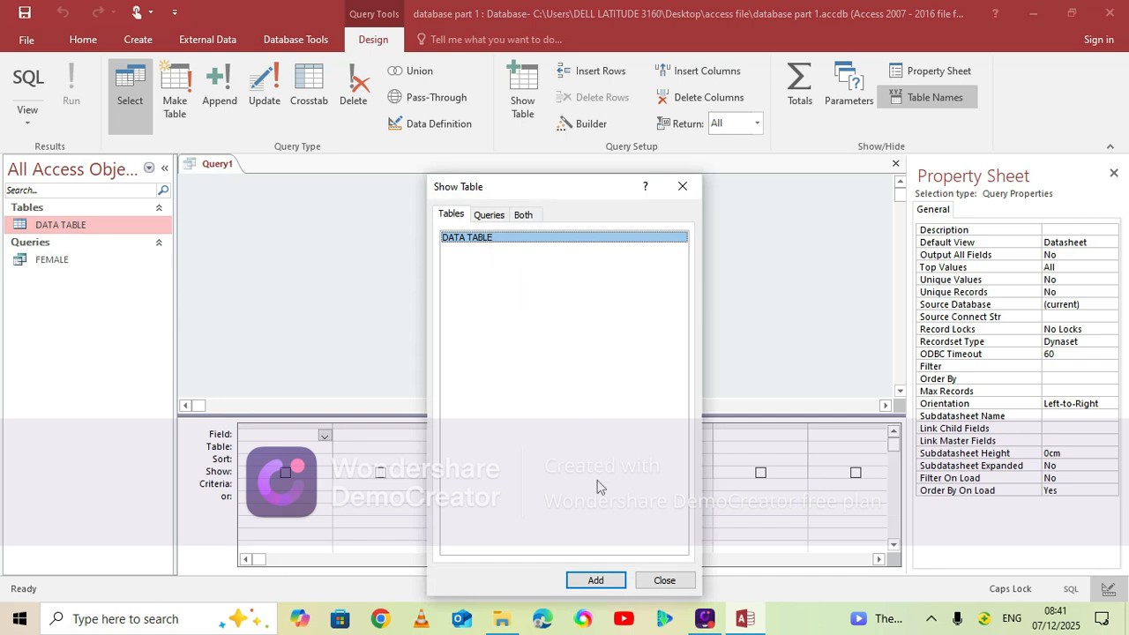
{"action": "left_click", "coordinate": [598, 582]}
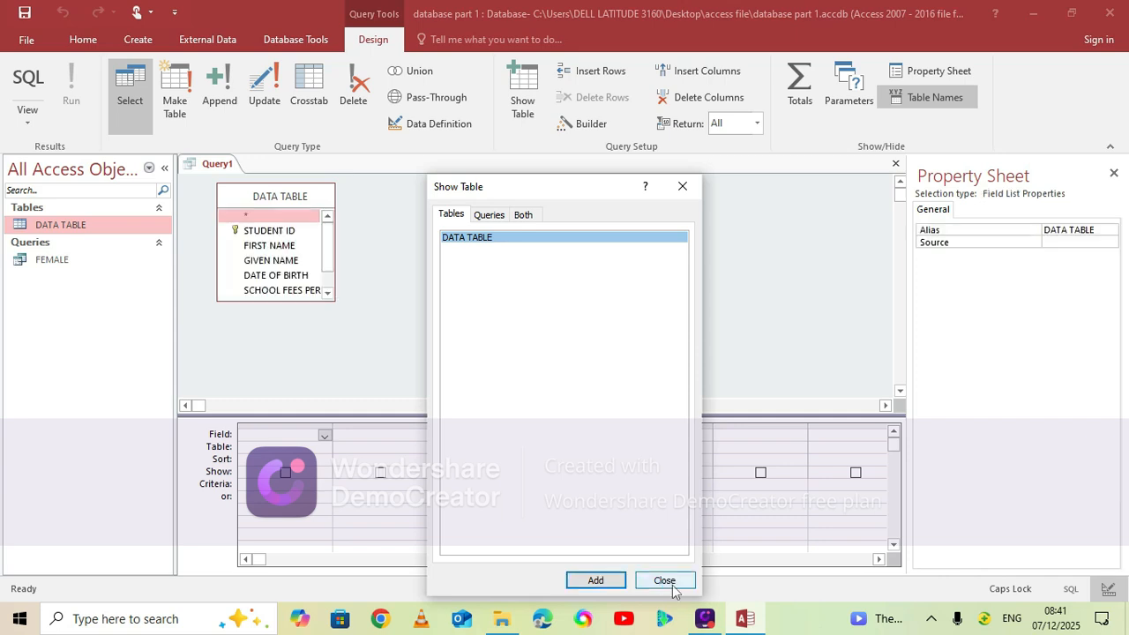
{"action": "left_click", "coordinate": [666, 581]}
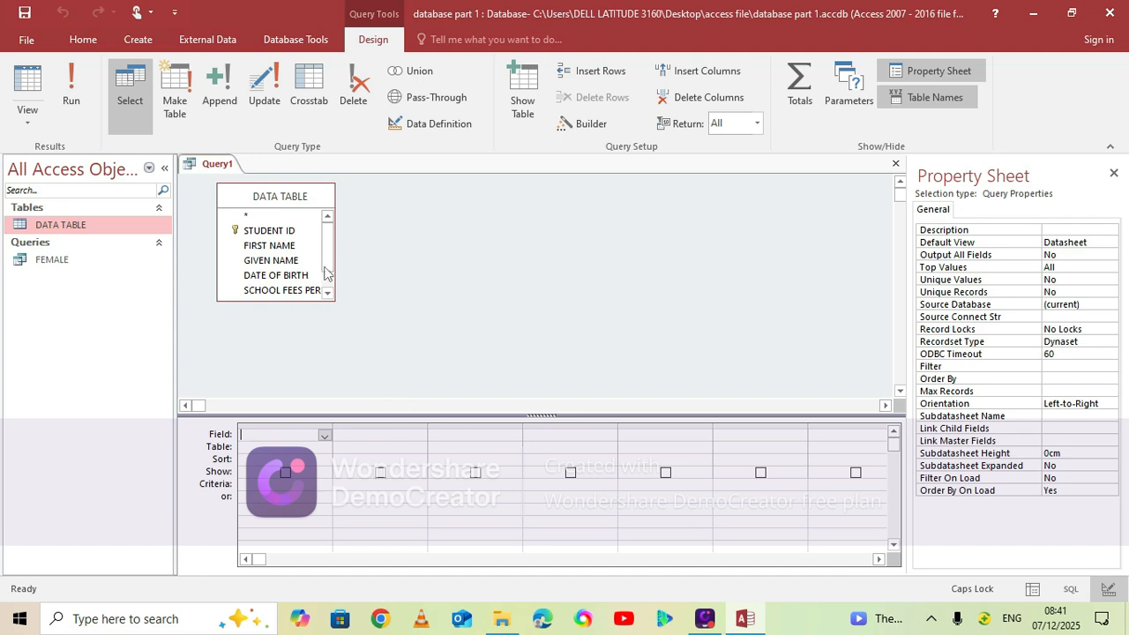
Add all fields of DATA TABLE, from STUDENT ID to GENDER, to the query design grid
{"action": "left_click", "coordinate": [265, 202]}
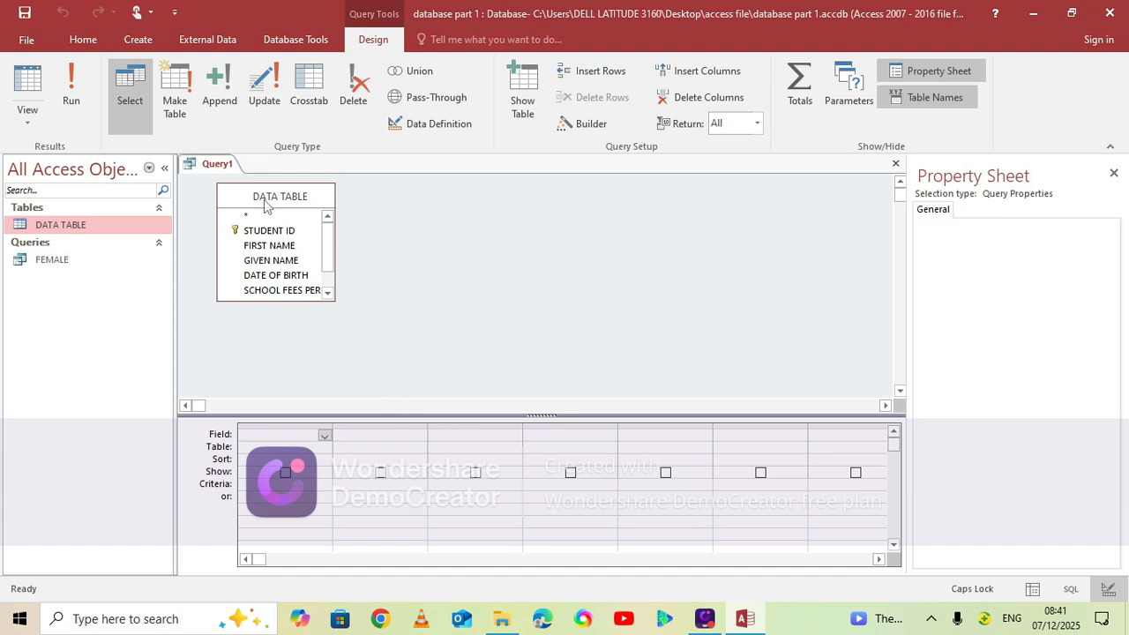
{"action": "double_click", "coordinate": [264, 199]}
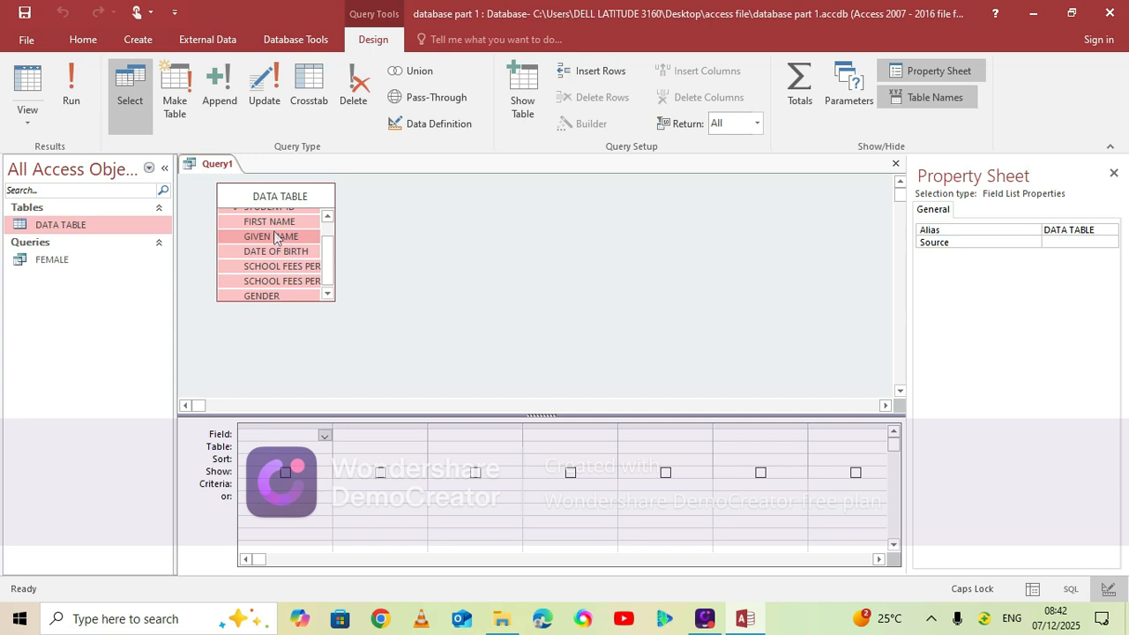
{"action": "left_click_drag", "start_coordinate": [275, 236], "coordinate": [305, 438]}
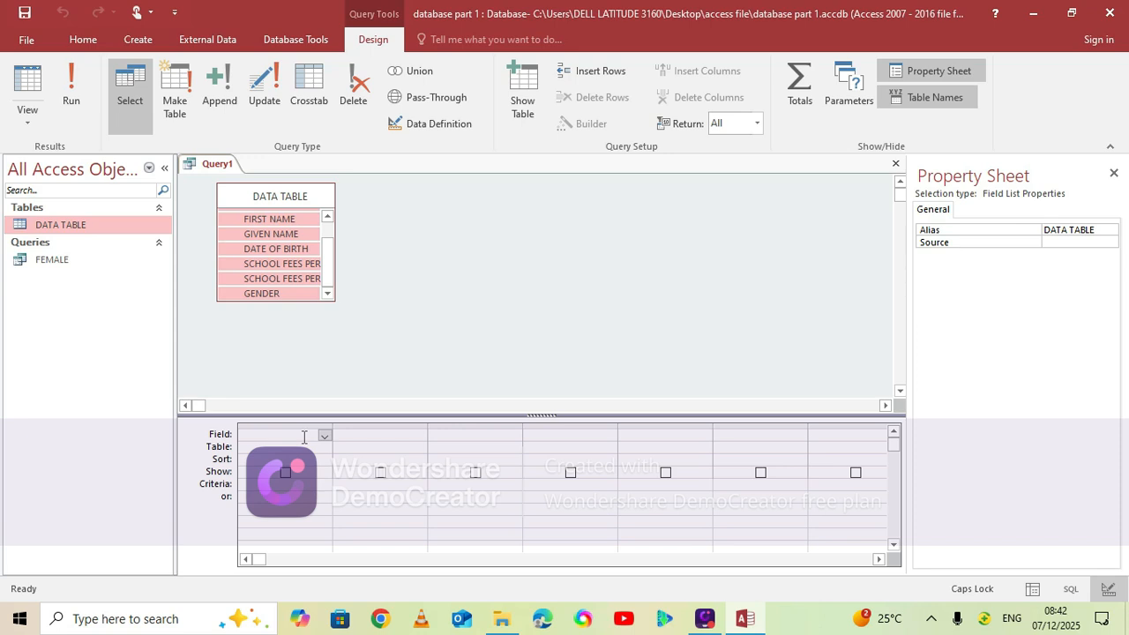
{"action": "left_click_drag", "start_coordinate": [303, 437], "coordinate": [300, 435]}
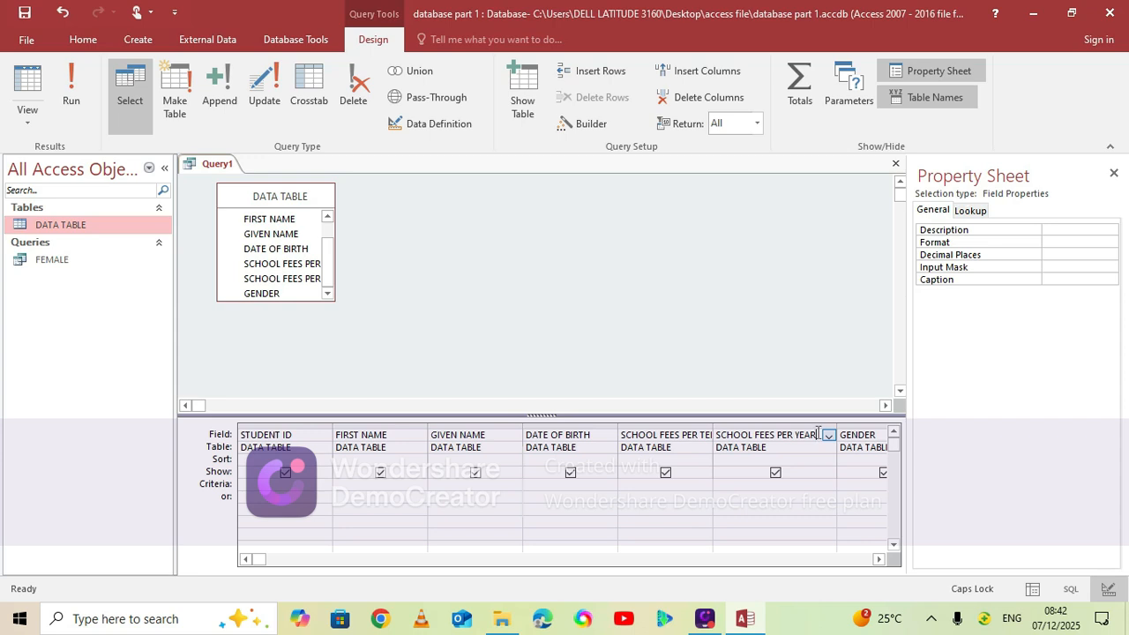
Turn the SCHOOL FEES PER YEAR field into the calculated expression SCHOOL FEES PER YEAR:[SCHOOL FEES PER TERM]*3 with the Expression Builder
{"action": "left_click", "coordinate": [591, 123]}
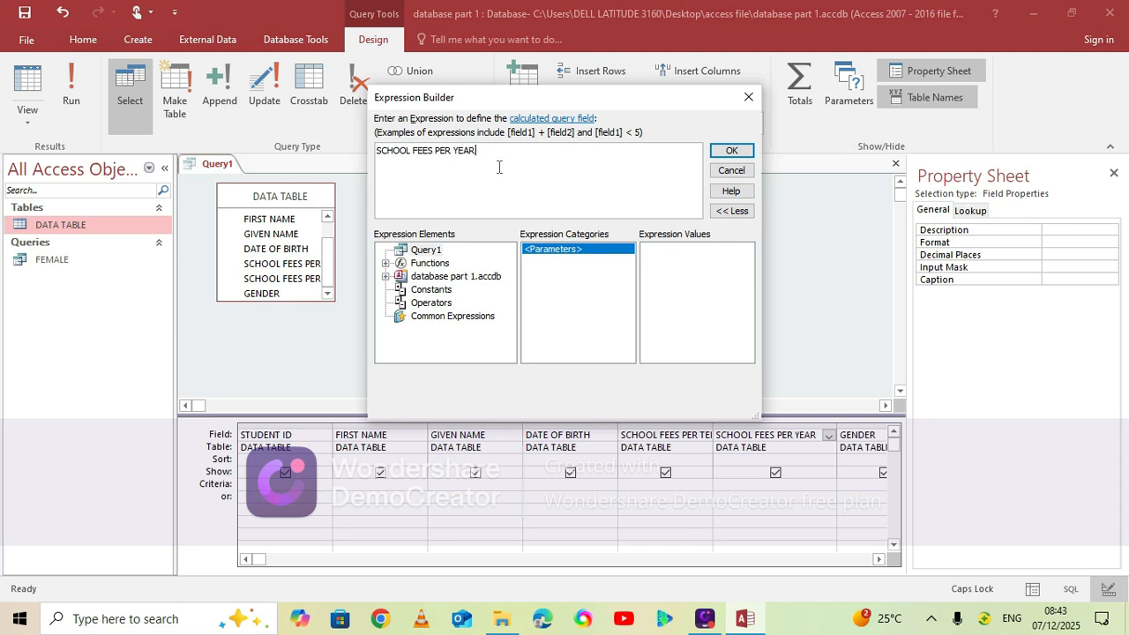
{"action": "type", "text": ":["}
{"action": "key", "text": "BackSpace"}
{"action": "type", "text": "[SCHOOL FEES PER TERM]*3"}
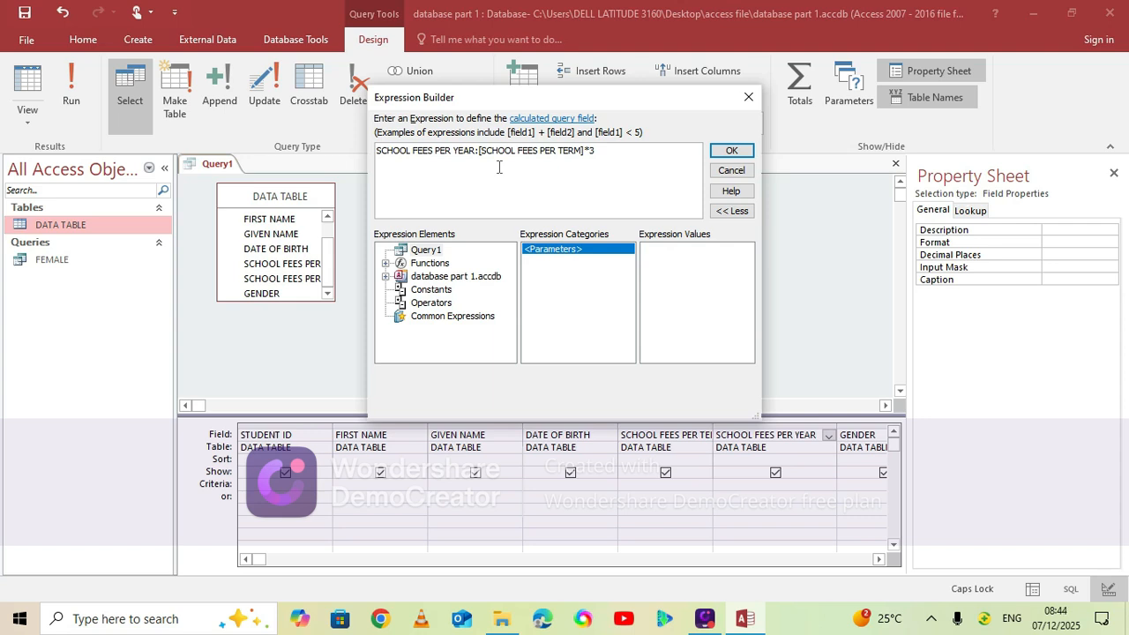
{"action": "left_click", "coordinate": [730, 151]}
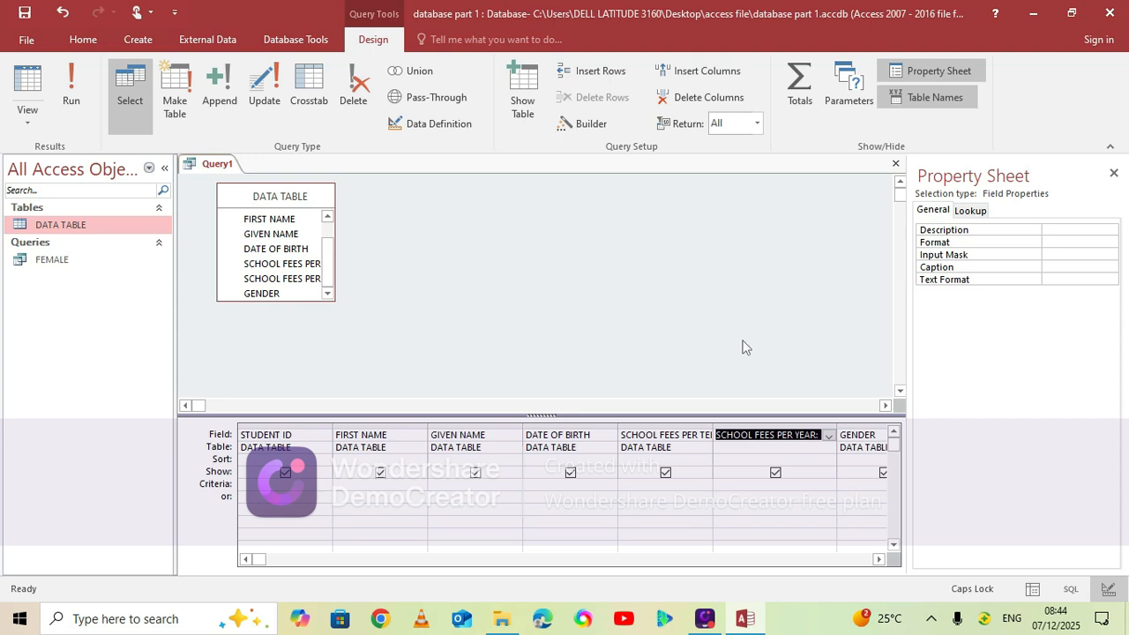
Save the query under the name FEES PER YEAR and run it
{"action": "key", "text": "ctrl+s"}
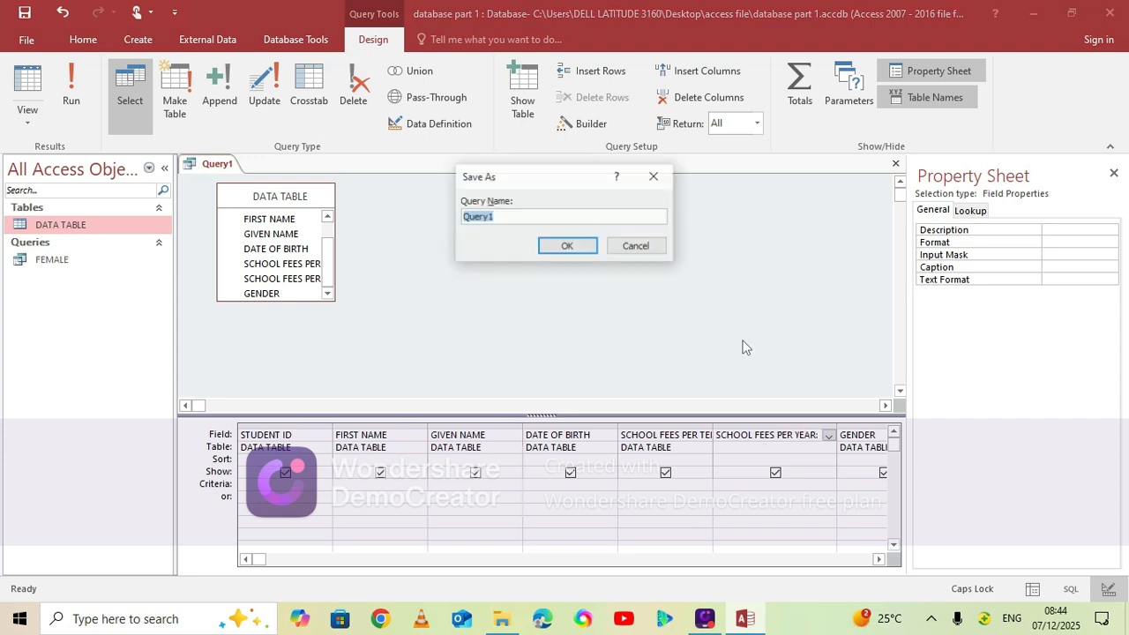
{"action": "type", "text": "FEES PER YEAR"}
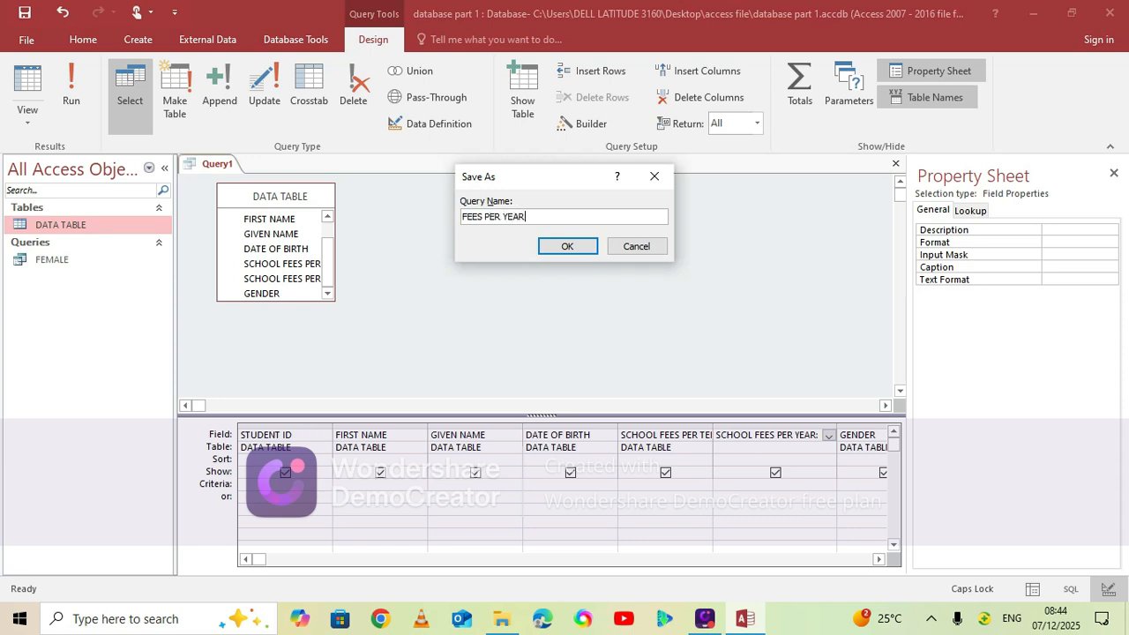
{"action": "left_click", "coordinate": [558, 249]}
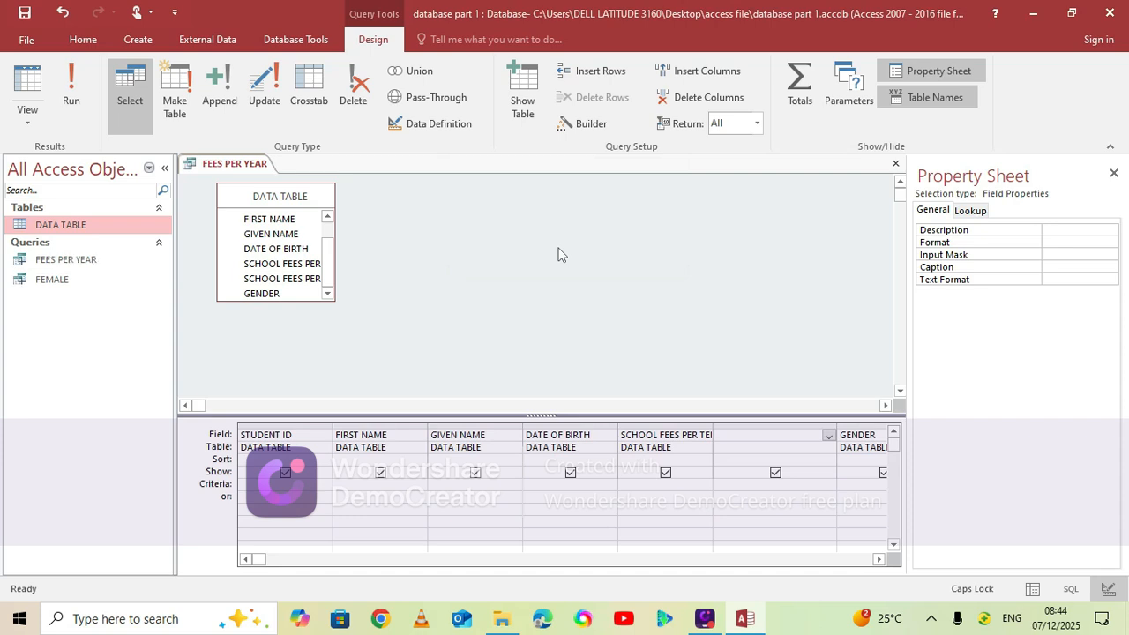
{"action": "left_click", "coordinate": [71, 99]}
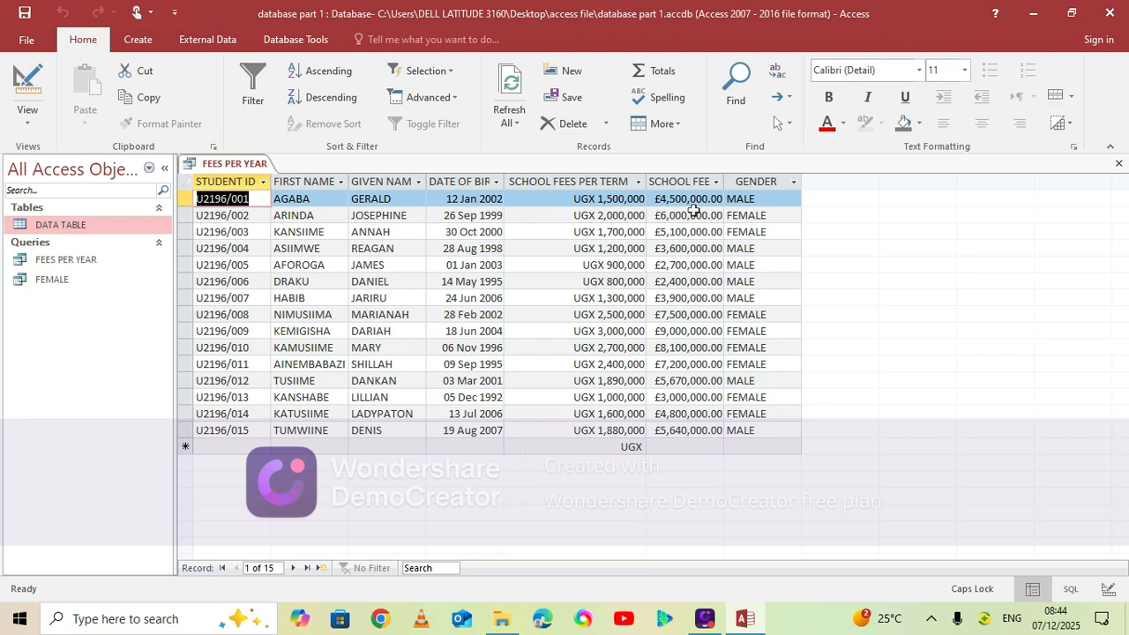
Switch the FEES PER YEAR query from its results back to Design View
{"action": "right_click", "coordinate": [221, 168]}
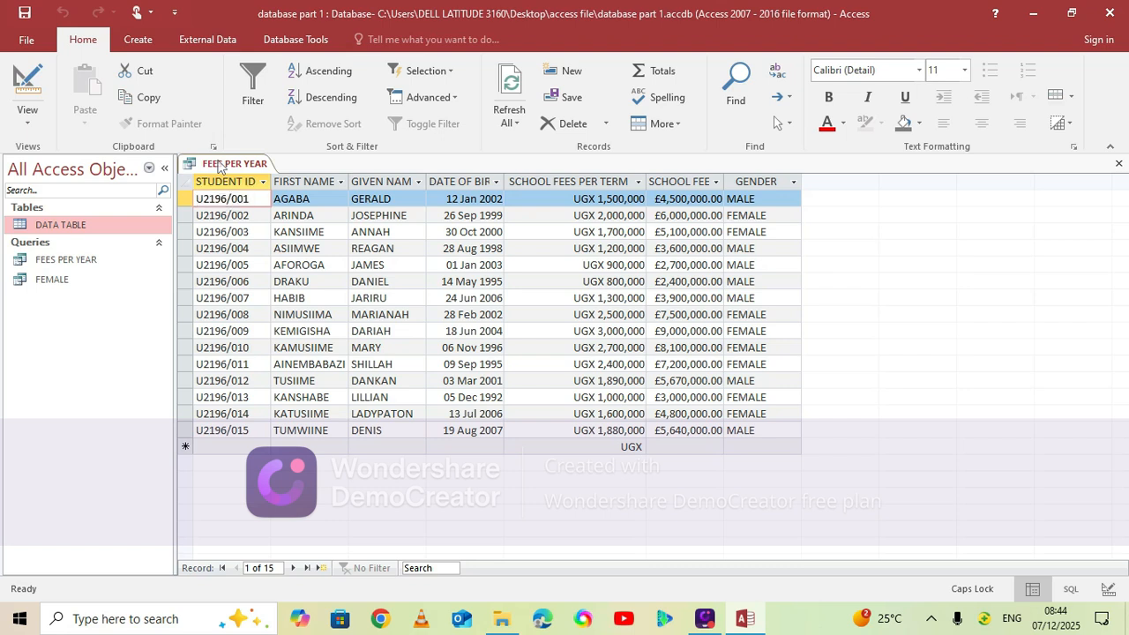
{"action": "left_click", "coordinate": [221, 167]}
{"action": "left_click", "coordinate": [251, 165]}
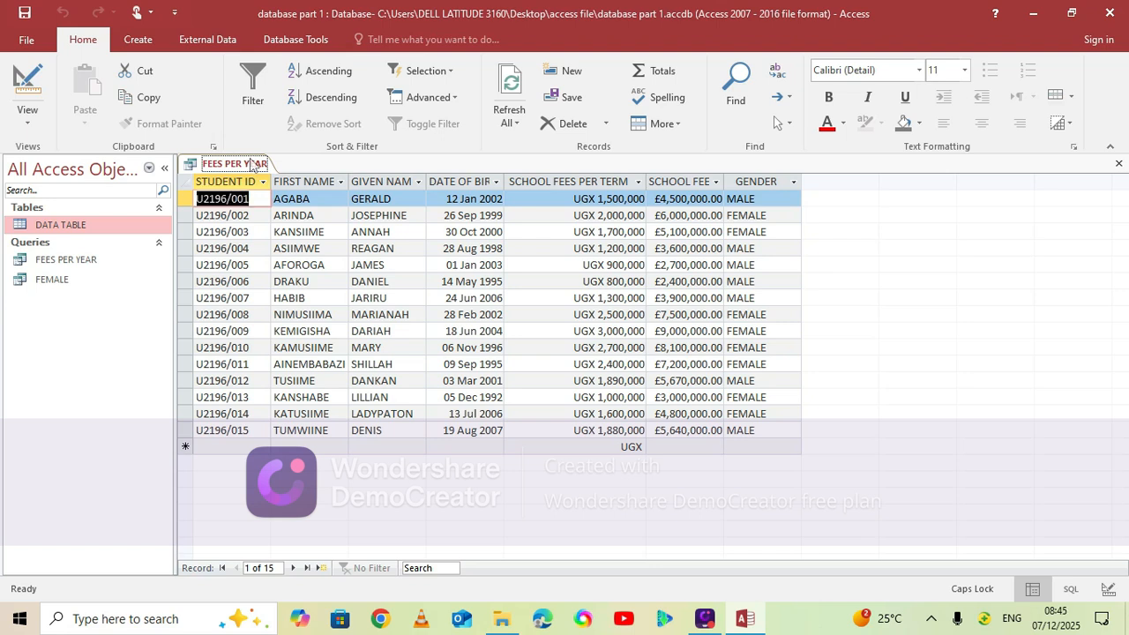
{"action": "right_click", "coordinate": [251, 164]}
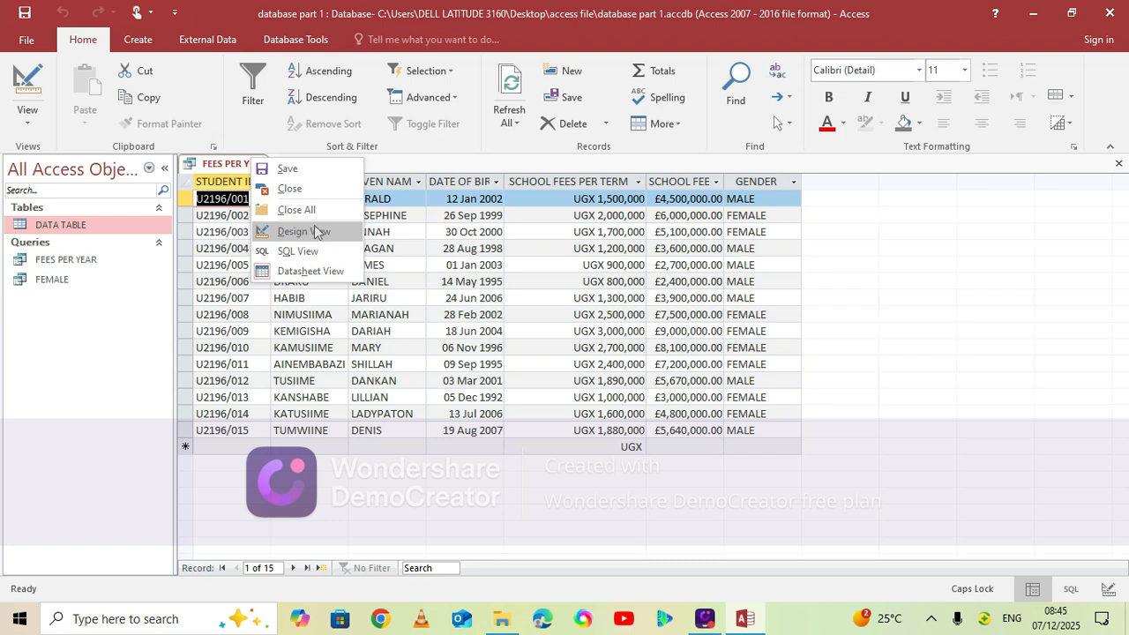
{"action": "left_click", "coordinate": [314, 233]}
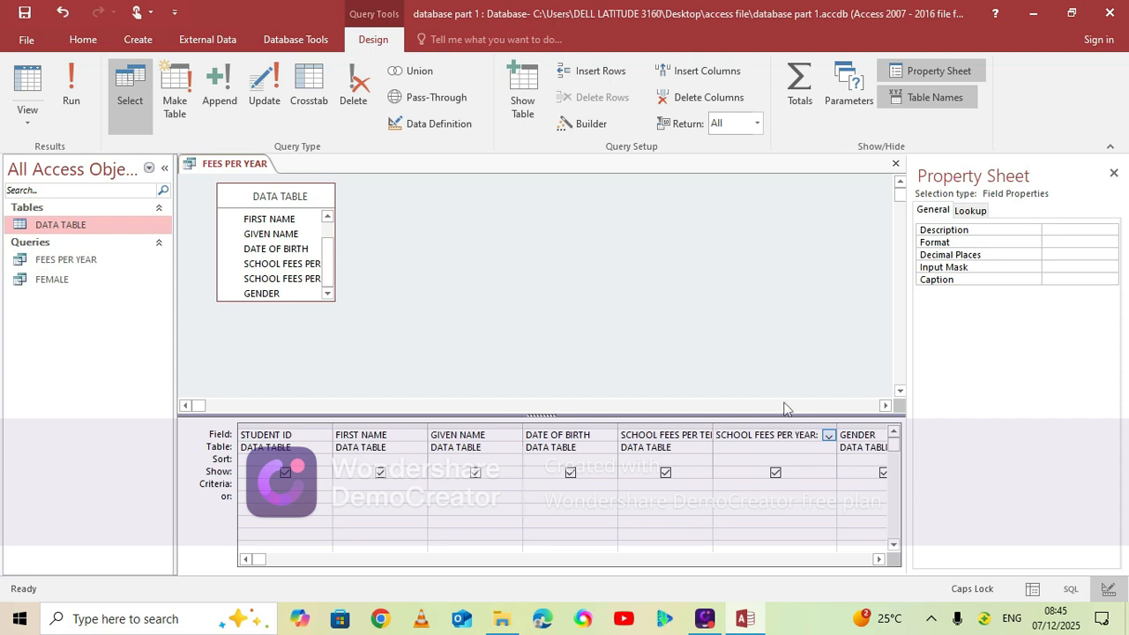
Set the Format property of the calculated SCHOOL FEES PER YEAR field to "UGX" #,### and save the query
{"action": "left_click", "coordinate": [939, 75]}
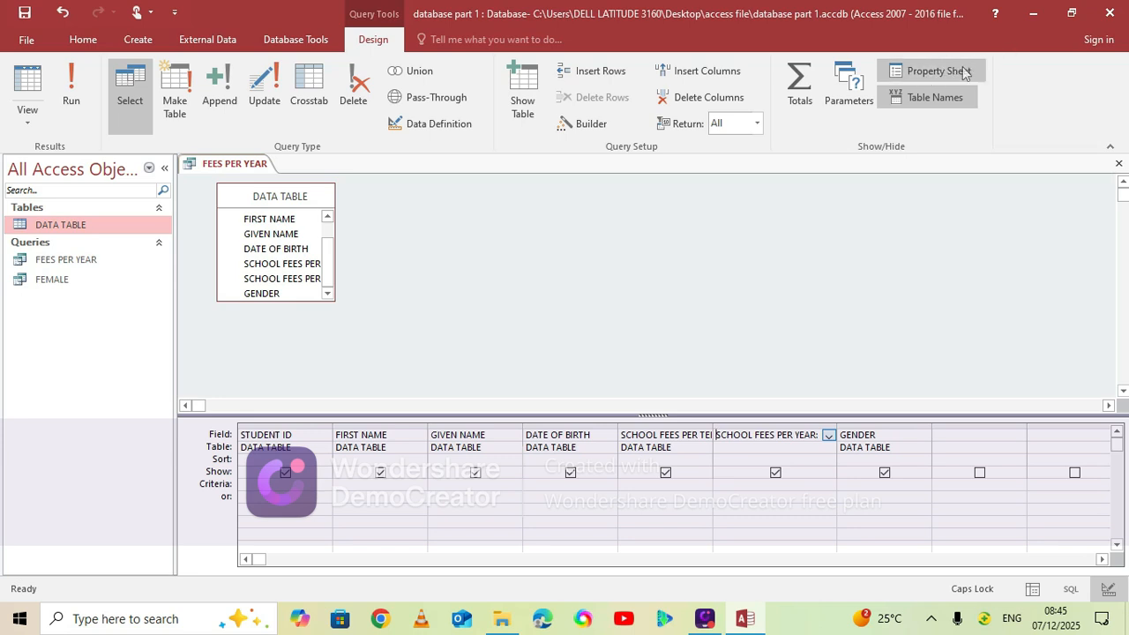
{"action": "left_click", "coordinate": [942, 73]}
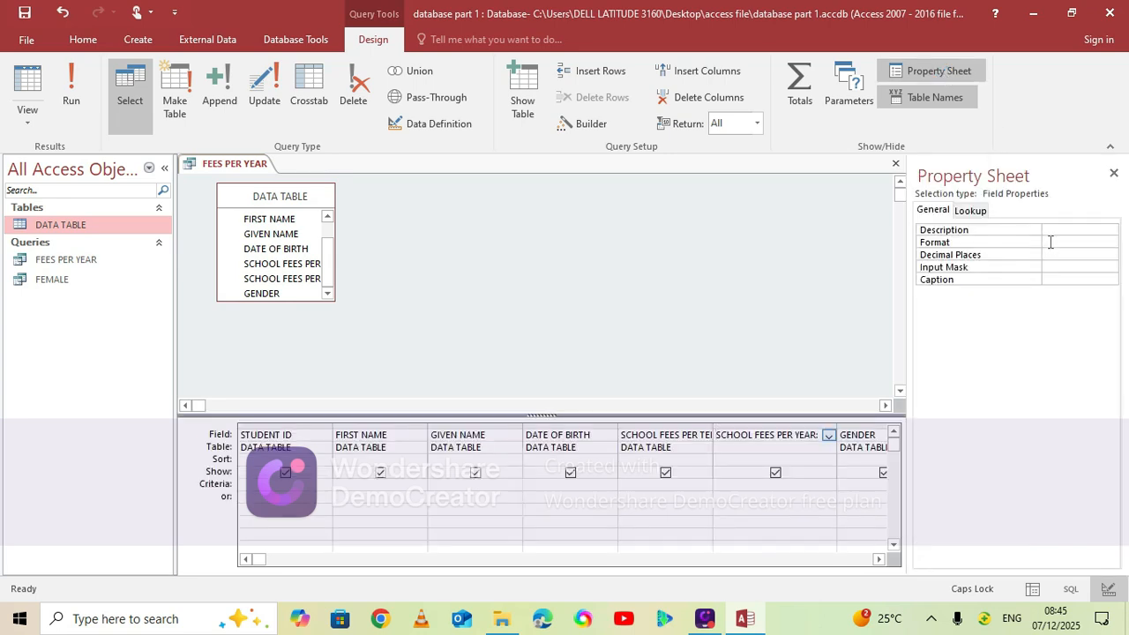
{"action": "left_click", "coordinate": [1051, 241]}
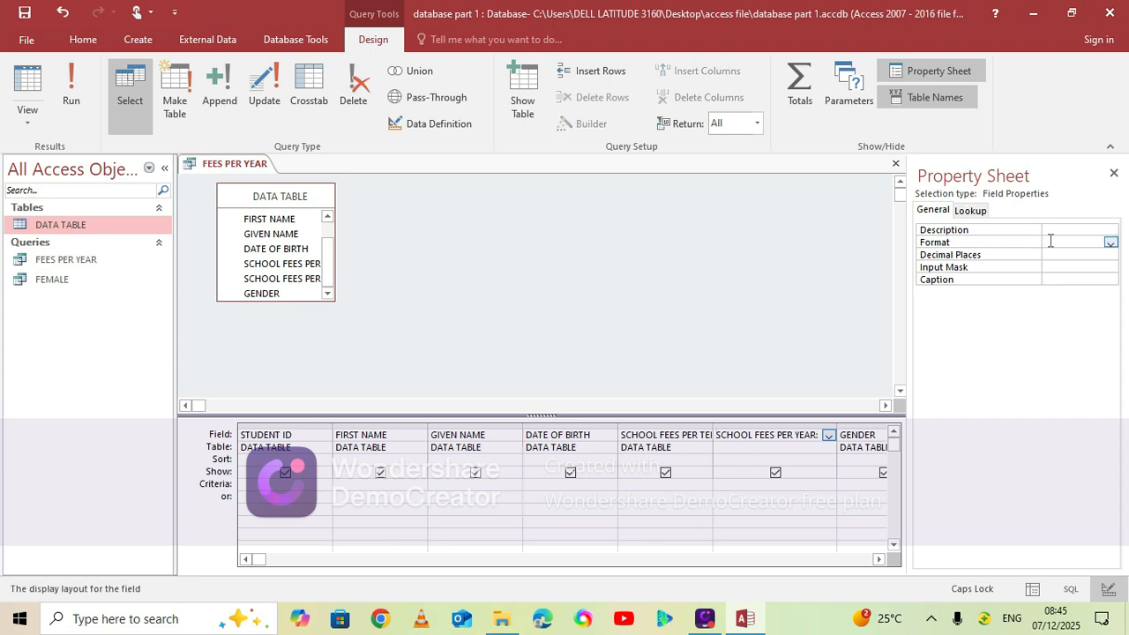
{"action": "type", "text": "\"UGX\" #,###"}
{"action": "key", "text": "ctrl+s"}
Run the FEES PER YEAR query and fit the SCHOOL FEES PER YEAR column to its full heading
{"action": "left_click", "coordinate": [65, 88]}
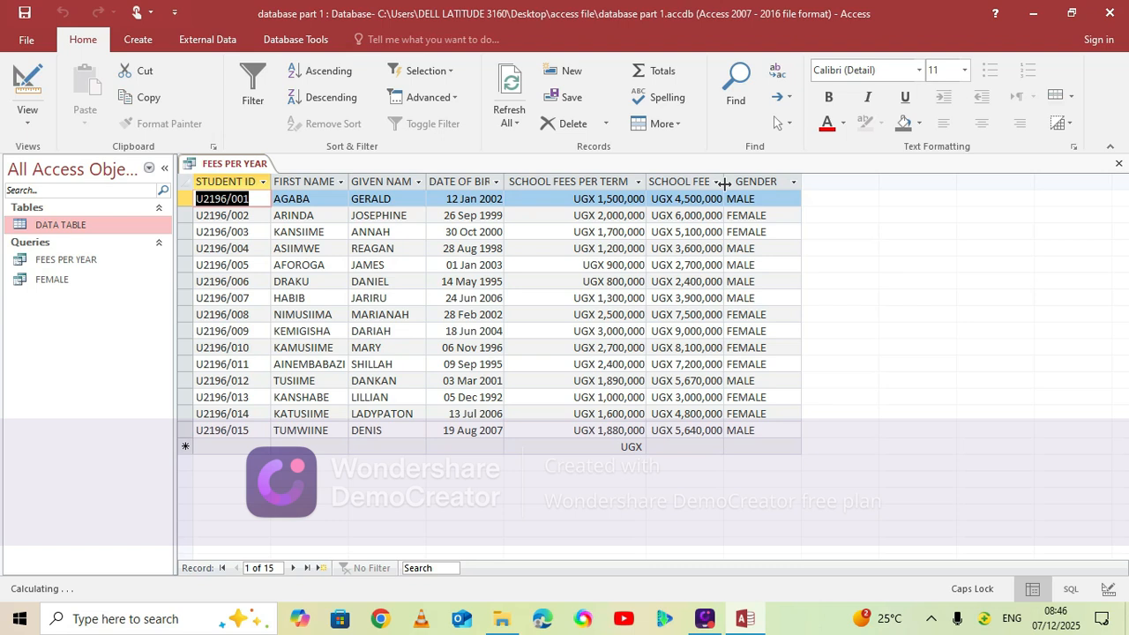
{"action": "double_click", "coordinate": [724, 183]}
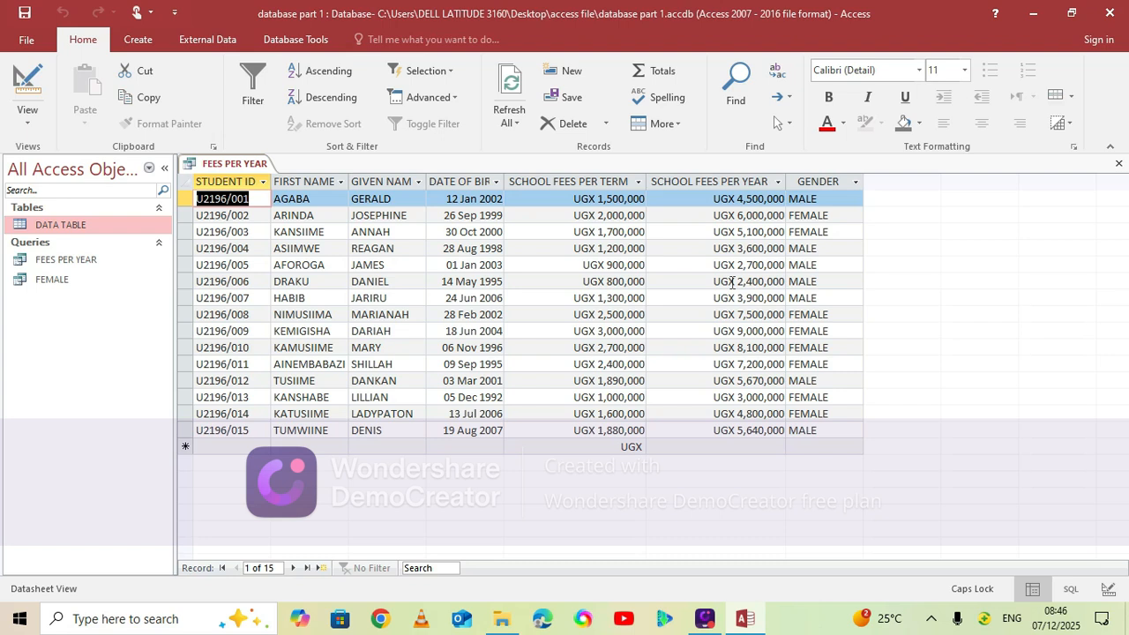
Close all open database objects, saving the layout changes of the FEES PER YEAR query
{"action": "right_click", "coordinate": [245, 169]}
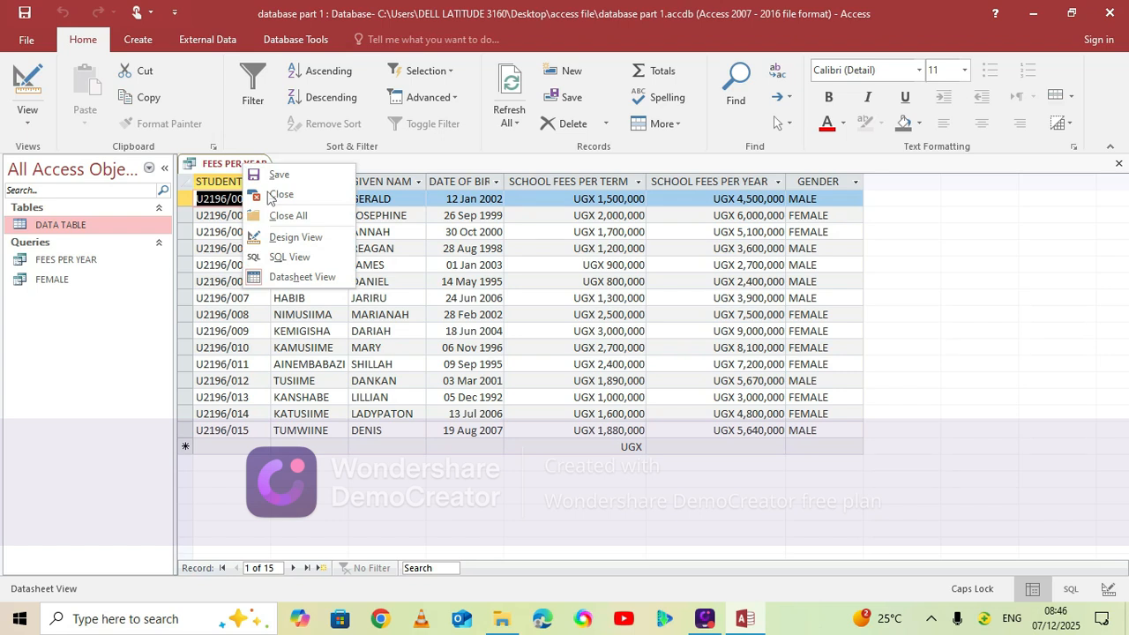
{"action": "left_click", "coordinate": [309, 214]}
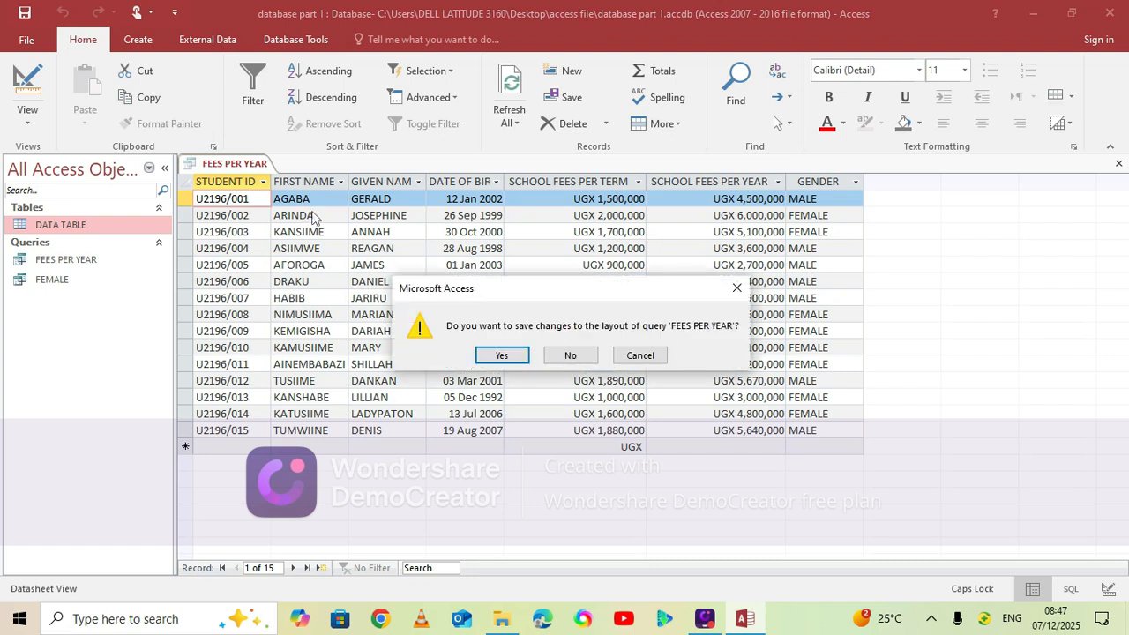
{"action": "left_click", "coordinate": [508, 361]}
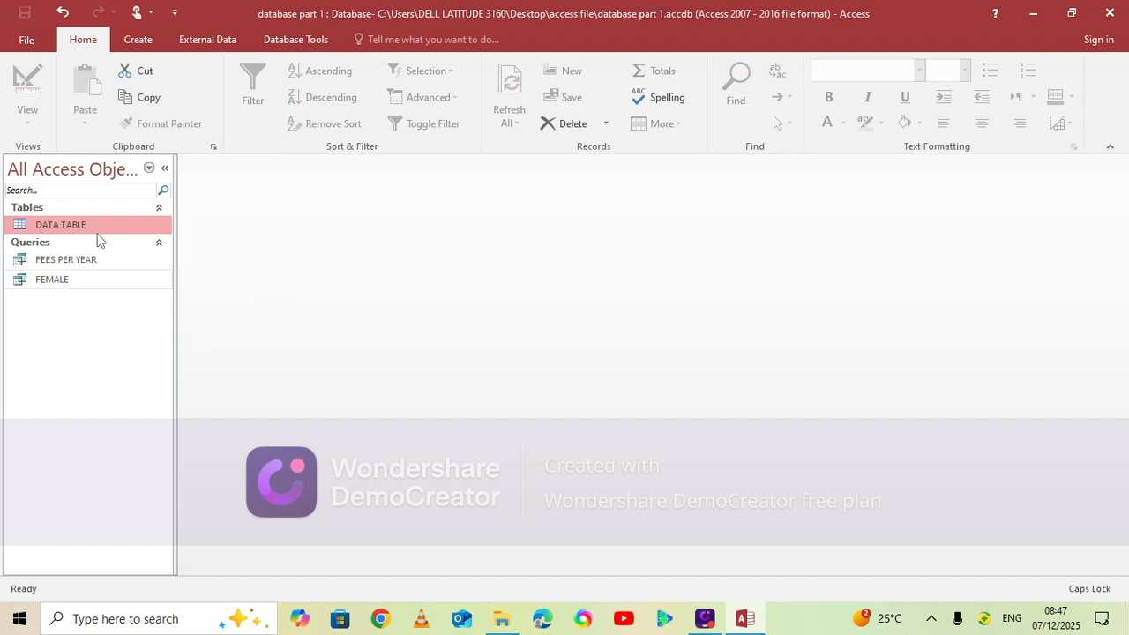
Open DATA TABLE to review its SCHOOL FEES PER YEAR column and close it again
{"action": "double_click", "coordinate": [93, 224]}
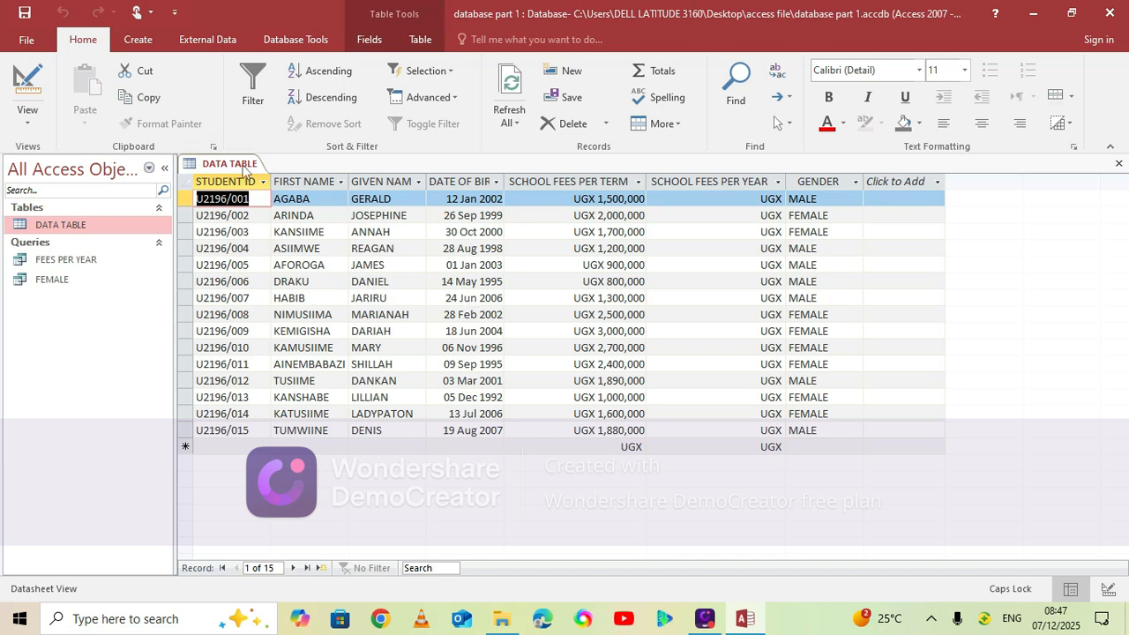
{"action": "right_click", "coordinate": [244, 170]}
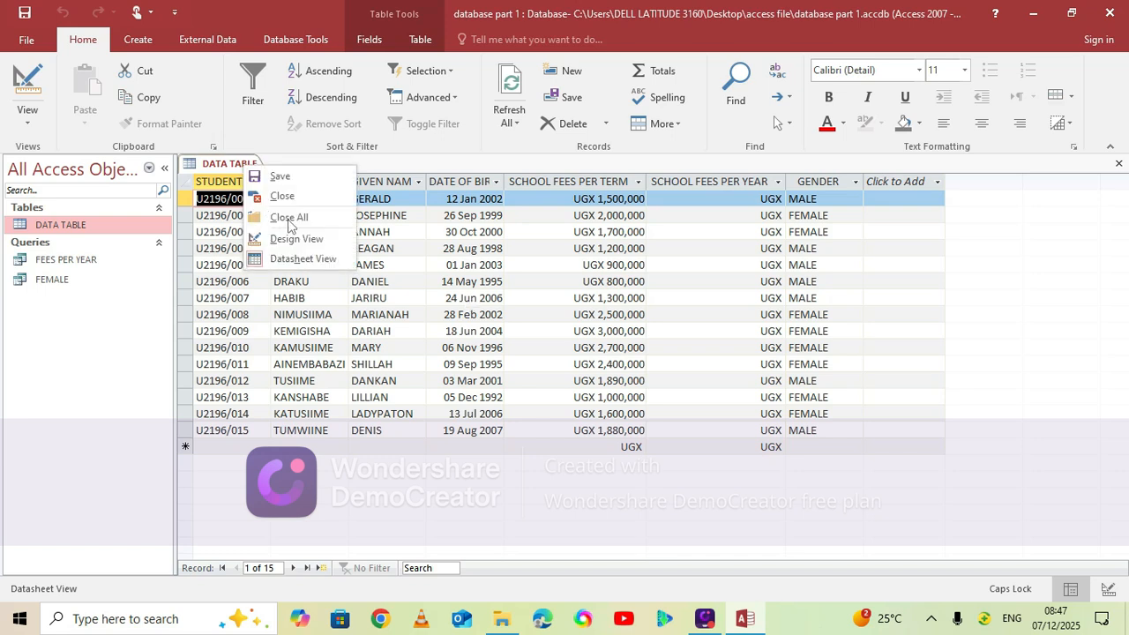
{"action": "key", "text": "Escape"}
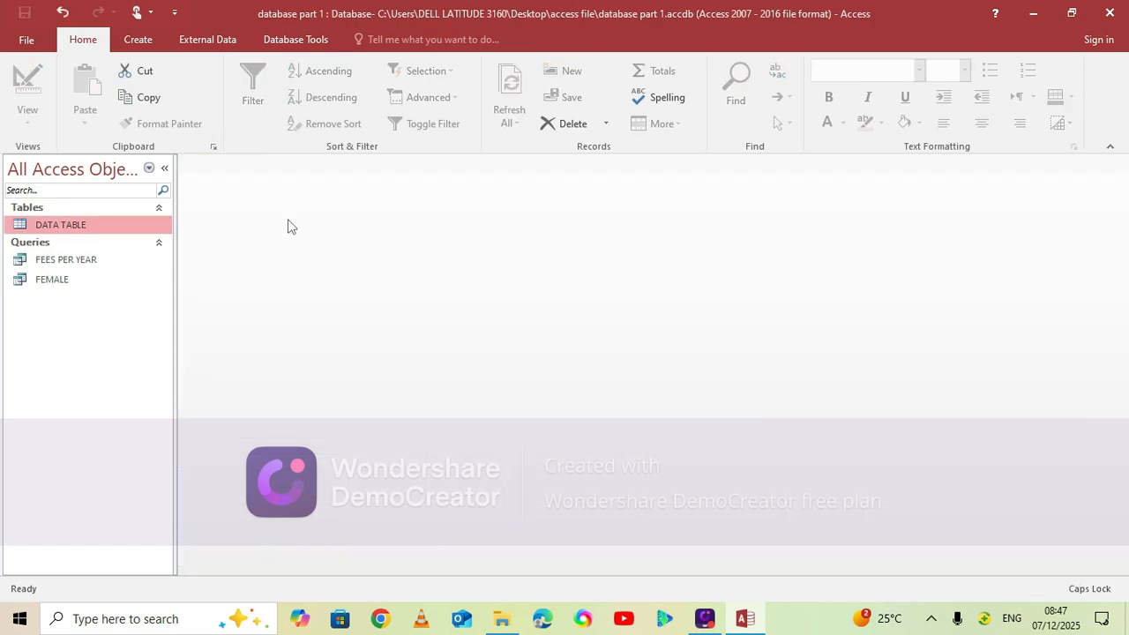
Create another query in Design View with the FEES PER YEAR query as its source
{"action": "left_click", "coordinate": [139, 41]}
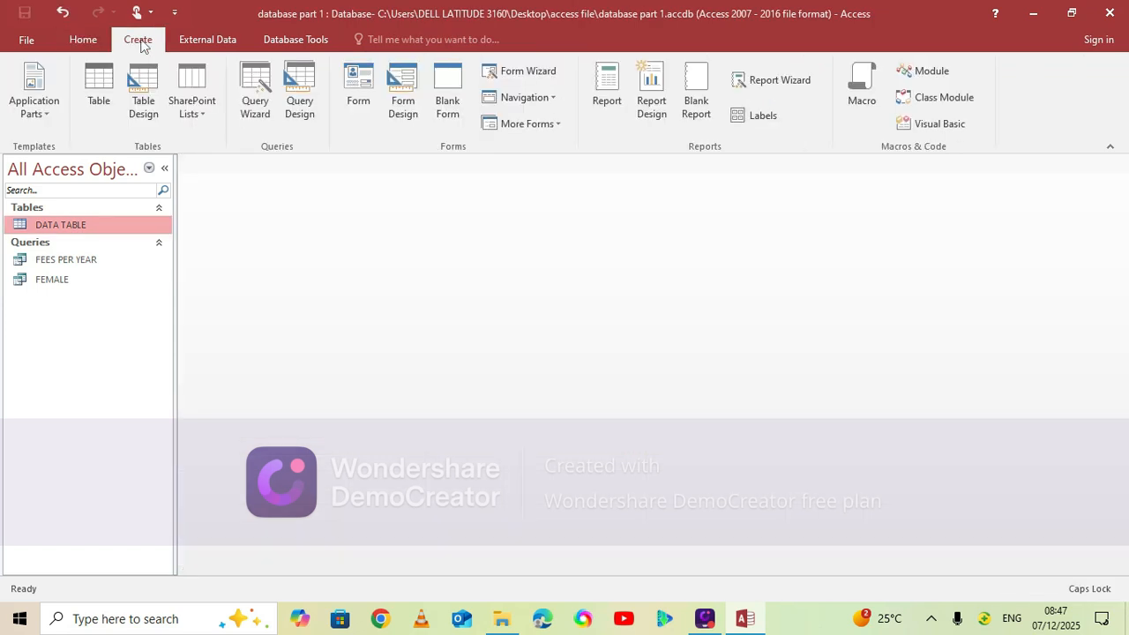
{"action": "left_click", "coordinate": [304, 116]}
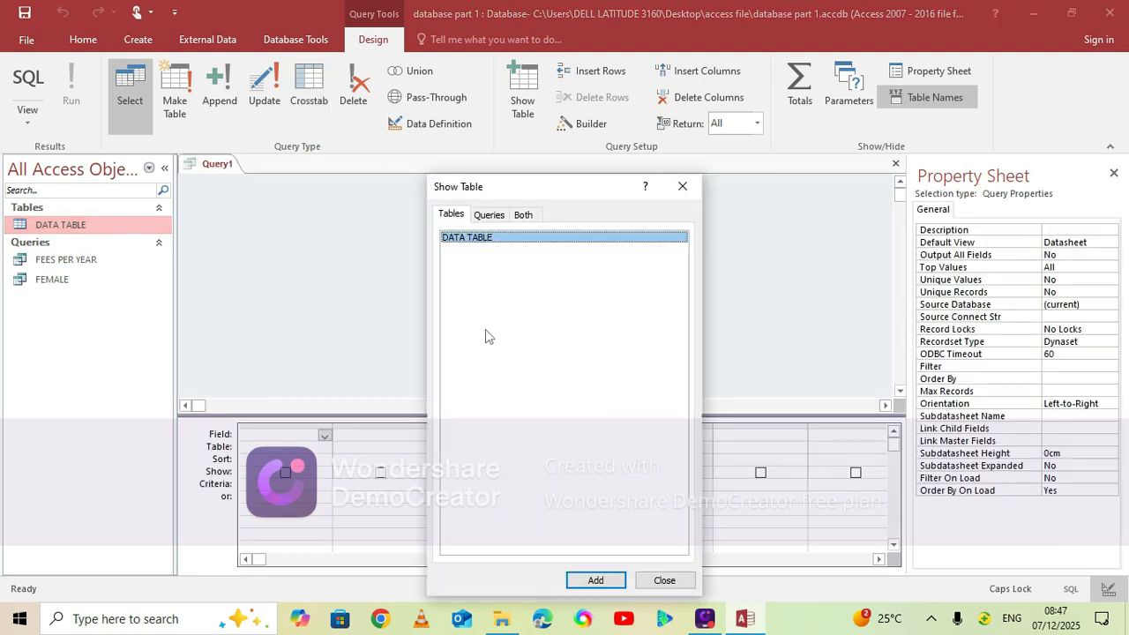
{"action": "left_click", "coordinate": [490, 216]}
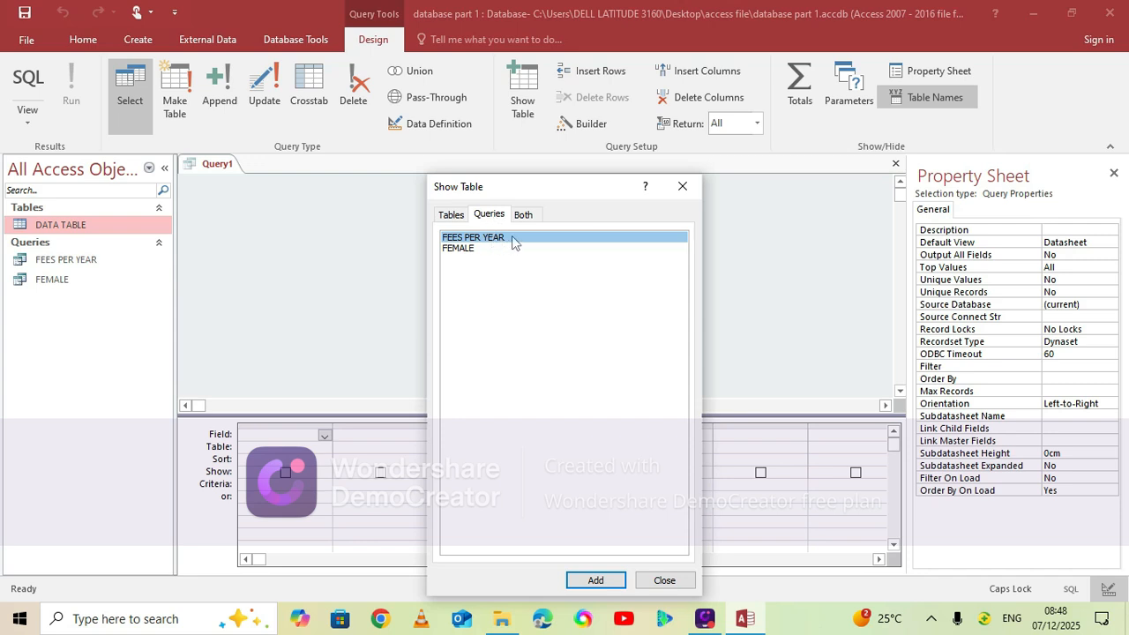
{"action": "left_click", "coordinate": [597, 580]}
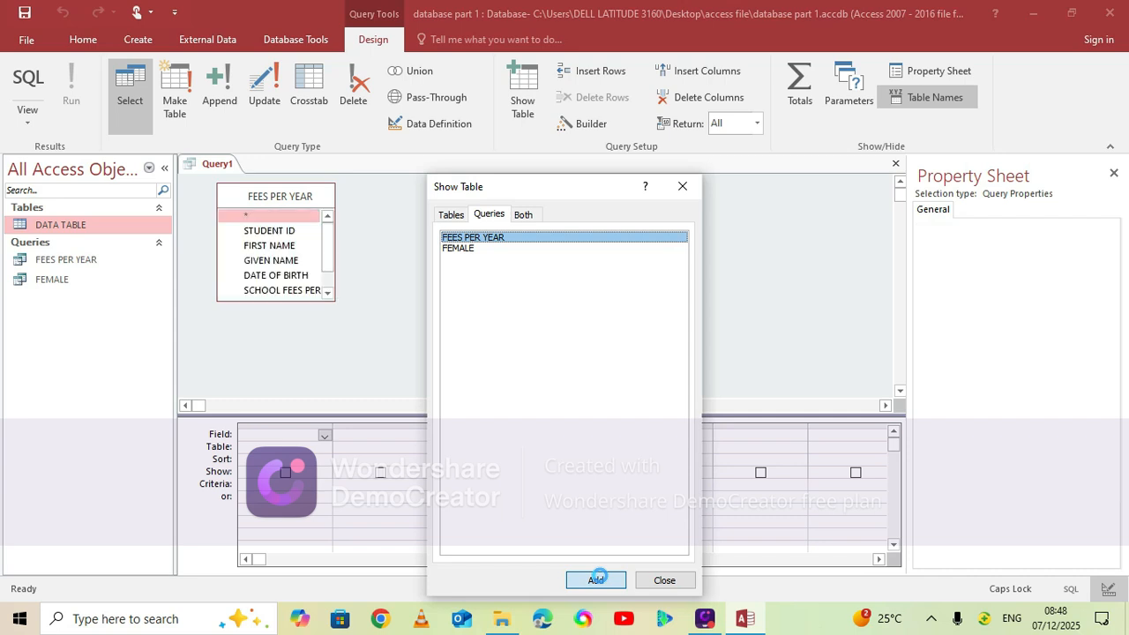
{"action": "left_click", "coordinate": [673, 584]}
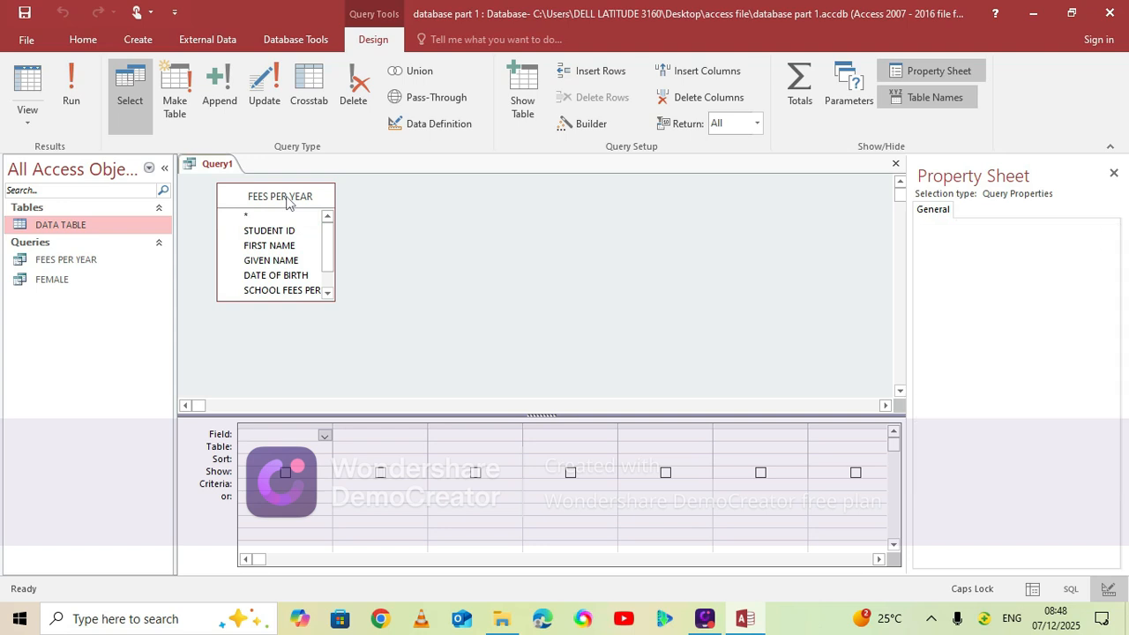
Add all FEES PER YEAR fields to the query grid and start a calculated field named AGE in the empty column after GENDER
{"action": "double_click", "coordinate": [286, 201]}
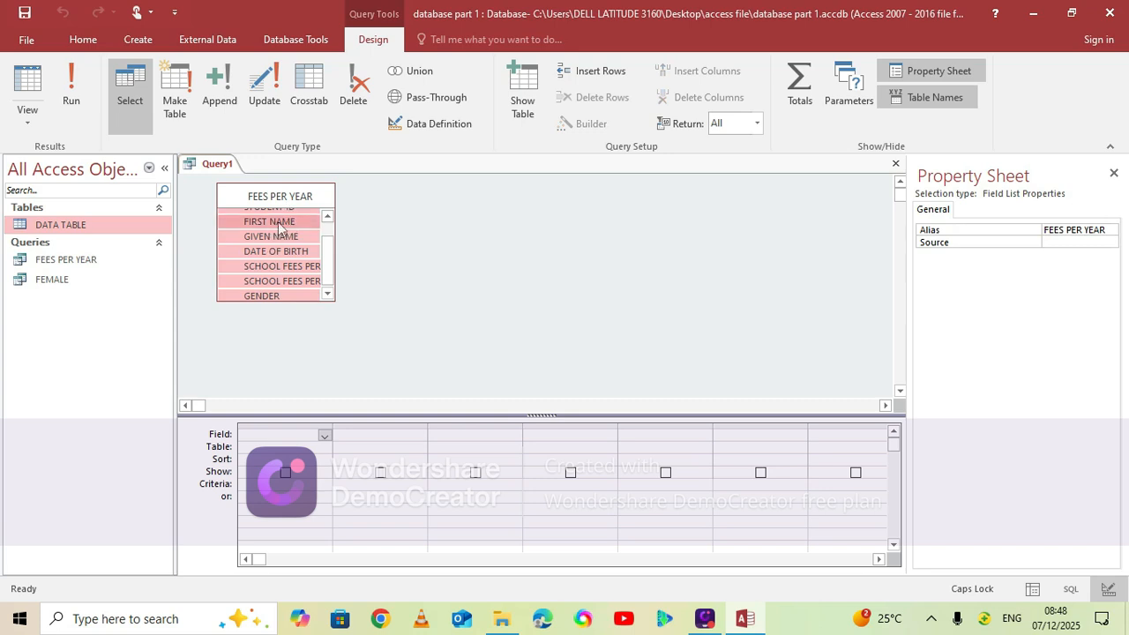
{"action": "left_click_drag", "start_coordinate": [271, 236], "coordinate": [303, 436]}
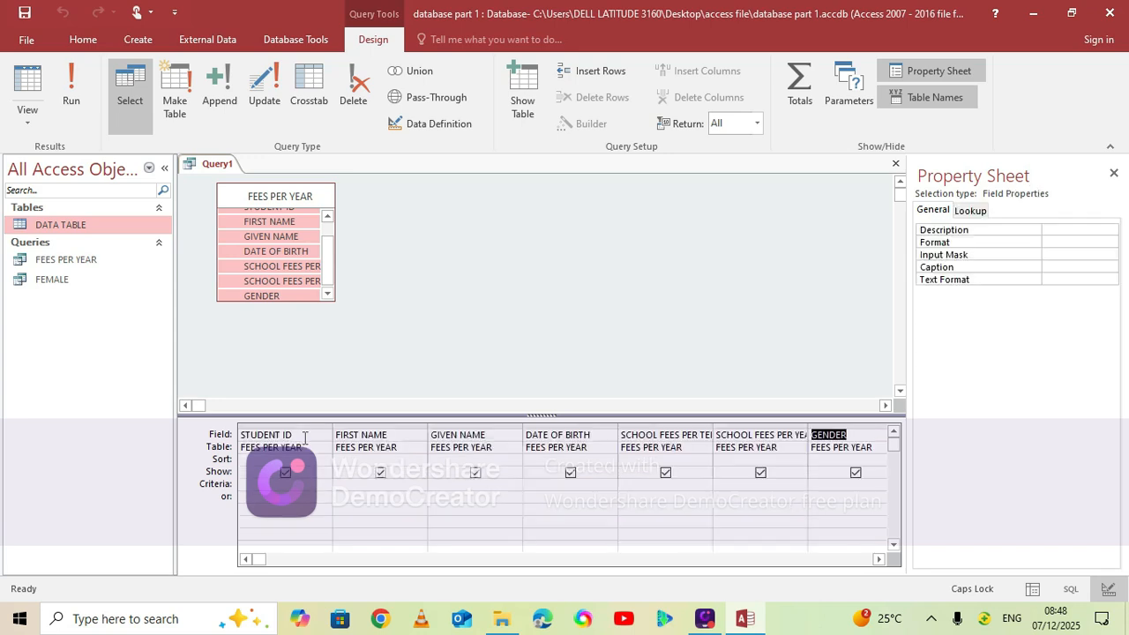
{"action": "left_click", "coordinate": [879, 560]}
{"action": "left_click", "coordinate": [879, 559]}
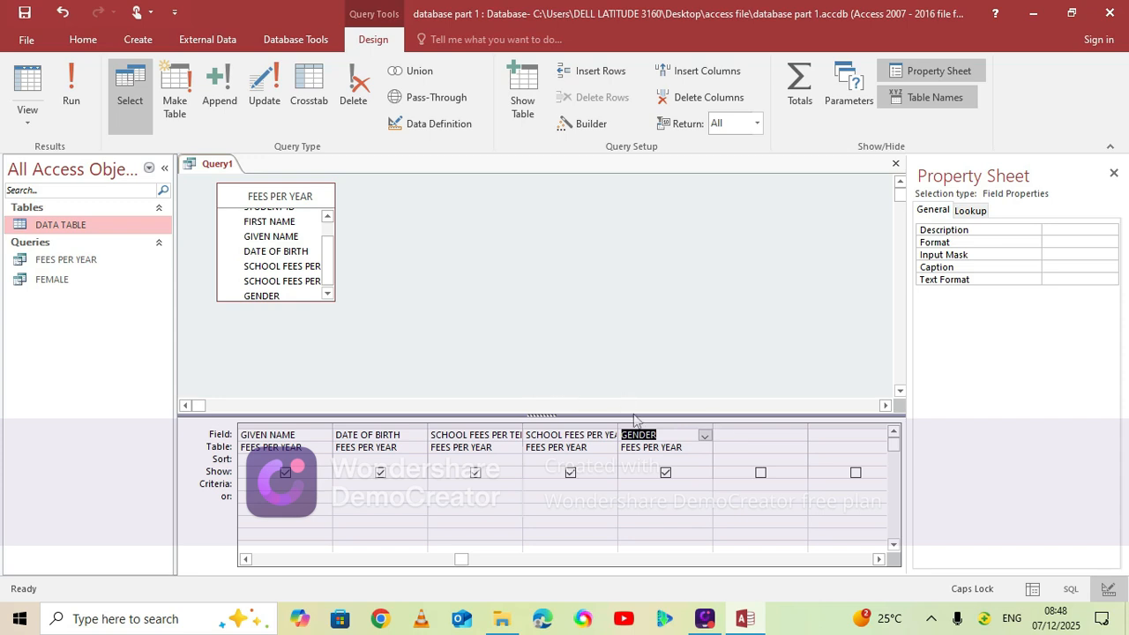
{"action": "left_click", "coordinate": [735, 438]}
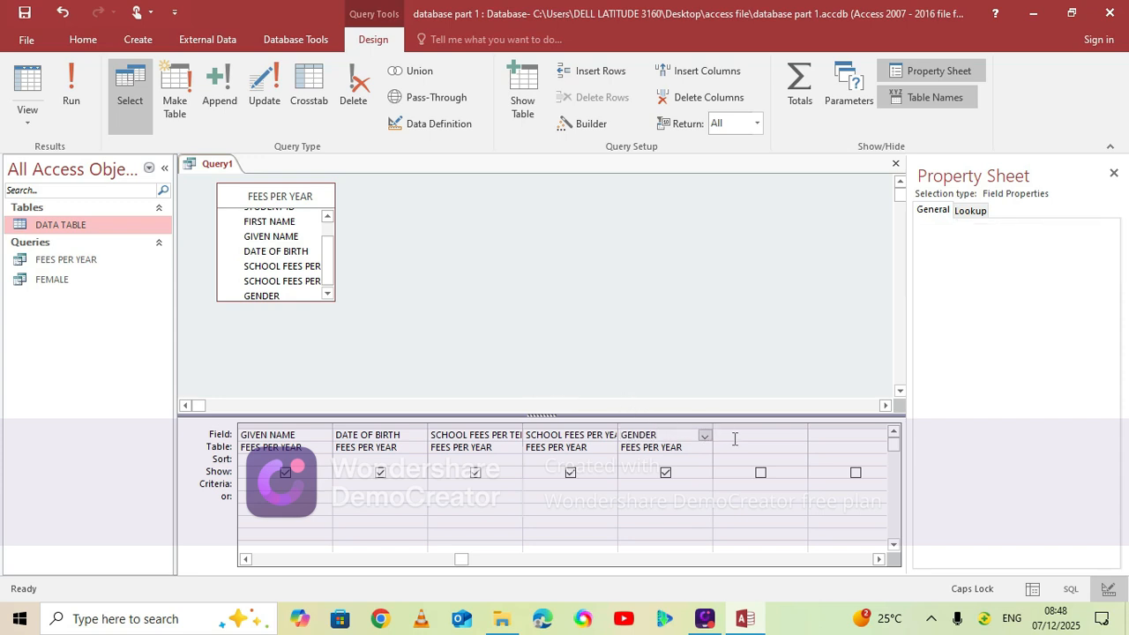
{"action": "type", "text": "AGE"}
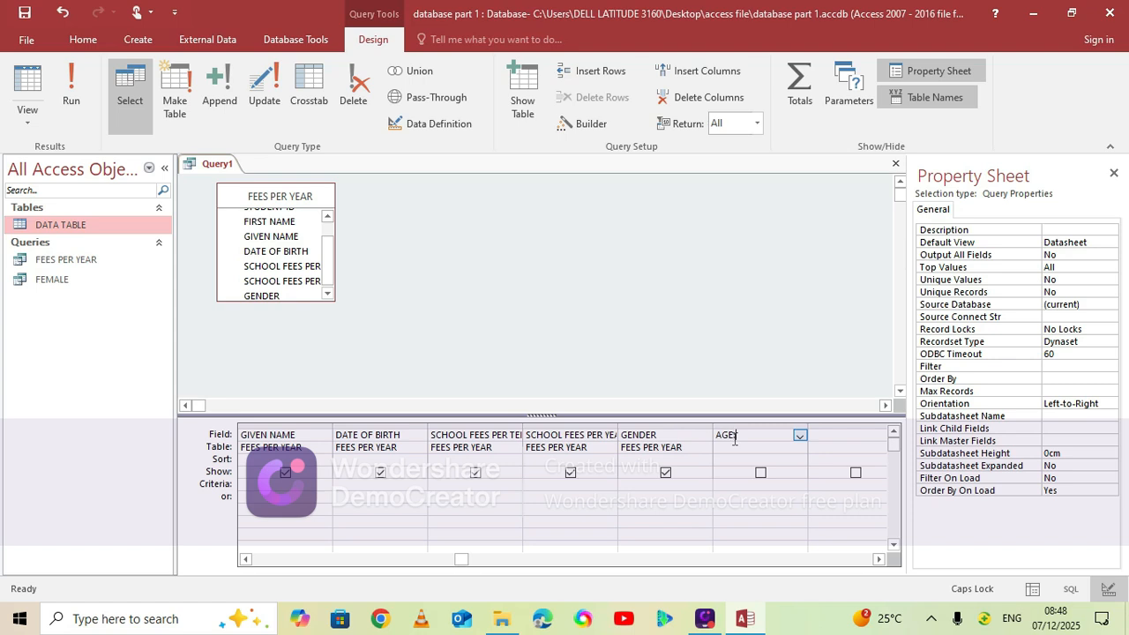
{"action": "type", "text": ":"}
Open the AGE field in the Expression Builder and begin its expression with DateDiff("yyyy",
{"action": "left_click", "coordinate": [593, 126]}
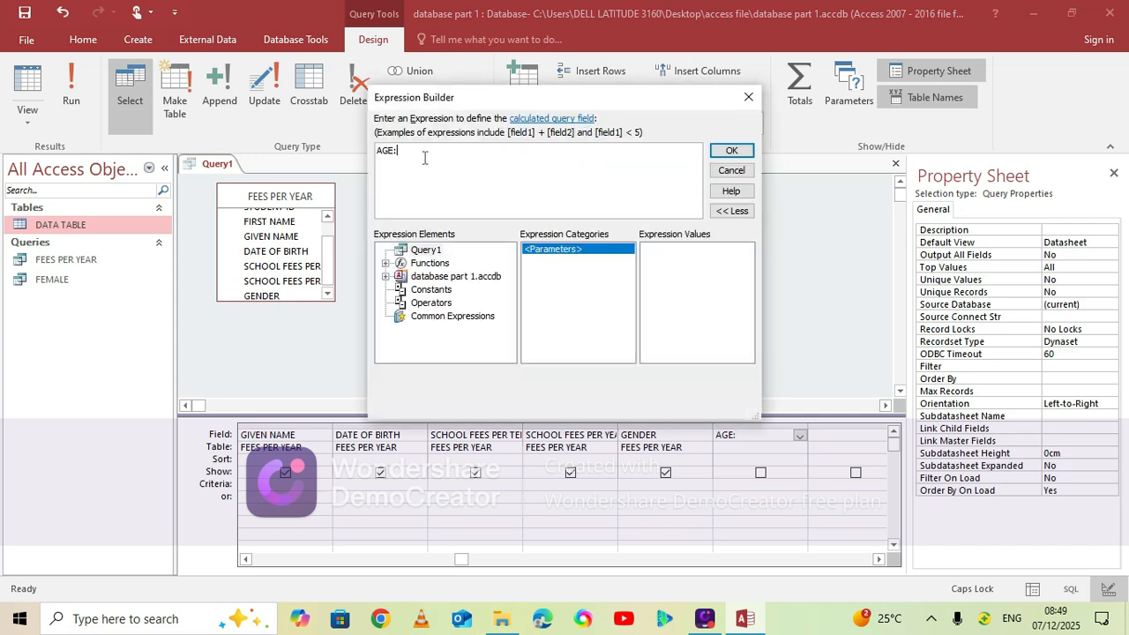
{"action": "key", "text": "Caps_Lock"}
{"action": "type", "text": "DateDiff"}
{"action": "type", "text": "(\"yyyy\","}
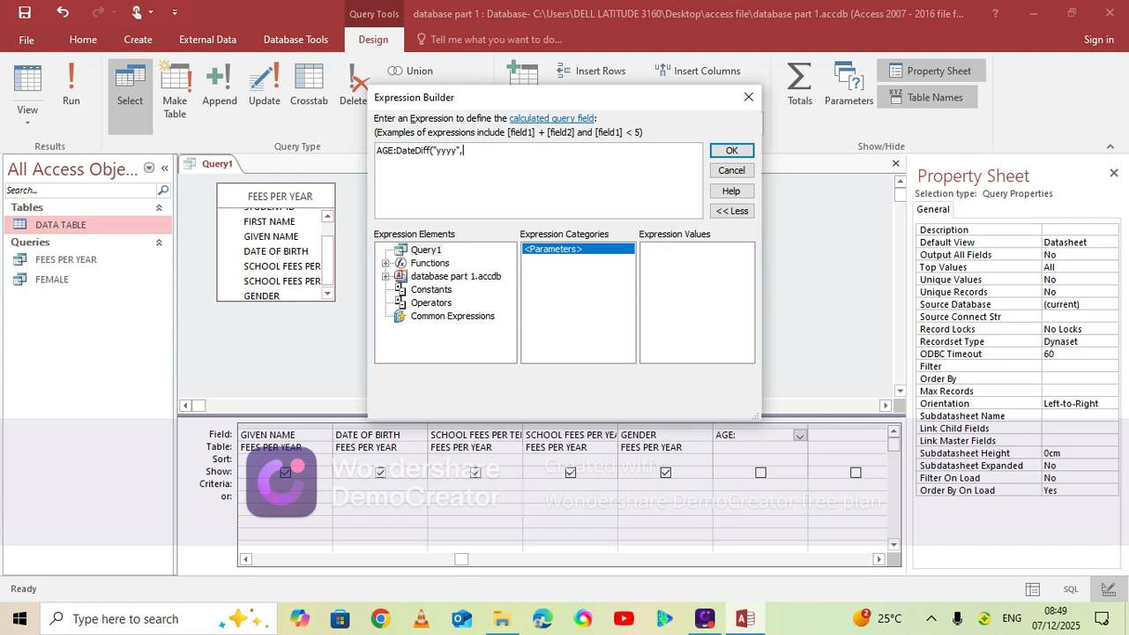
Insert the DATE OF BIRTH field of the FEES PER YEAR query as the next DateDiff argument, followed by a comma
{"action": "double_click", "coordinate": [444, 277]}
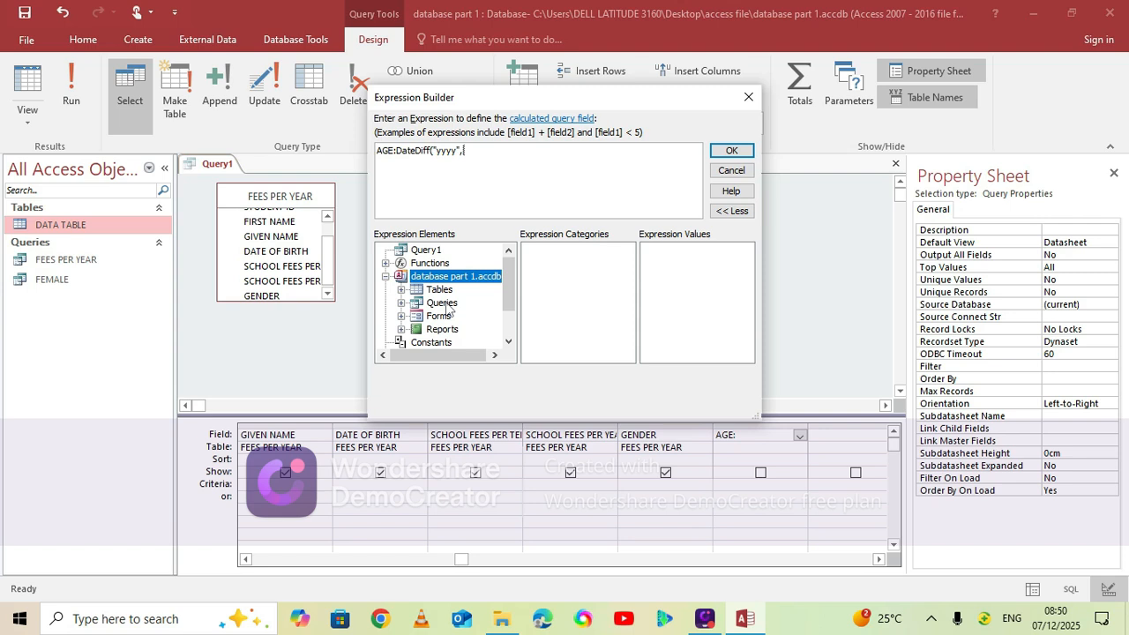
{"action": "double_click", "coordinate": [446, 302]}
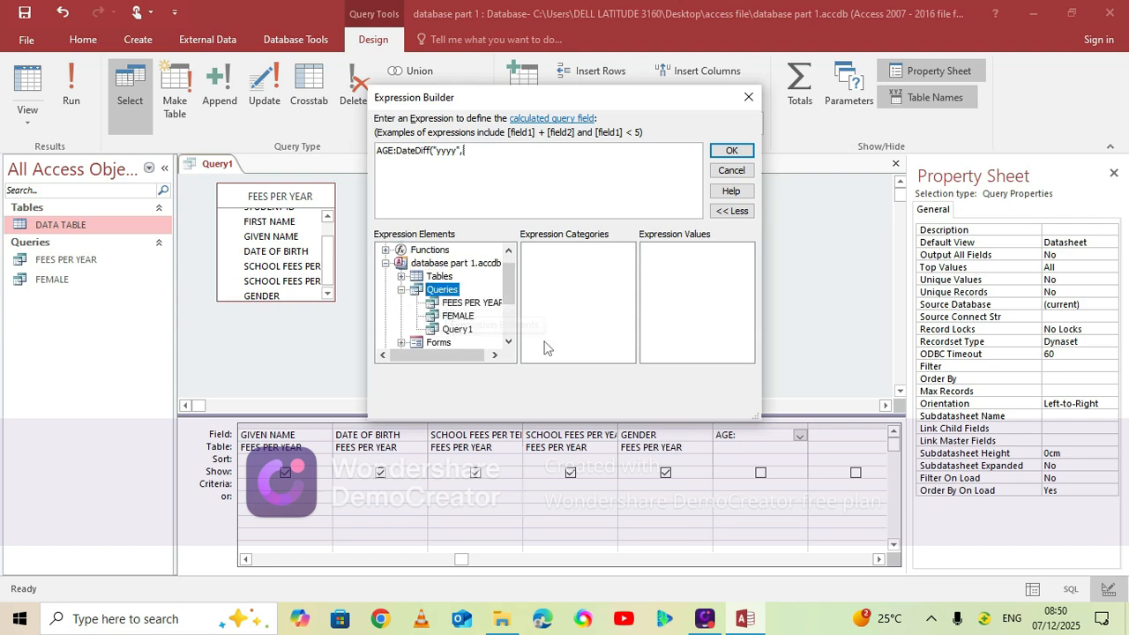
{"action": "left_click", "coordinate": [470, 302]}
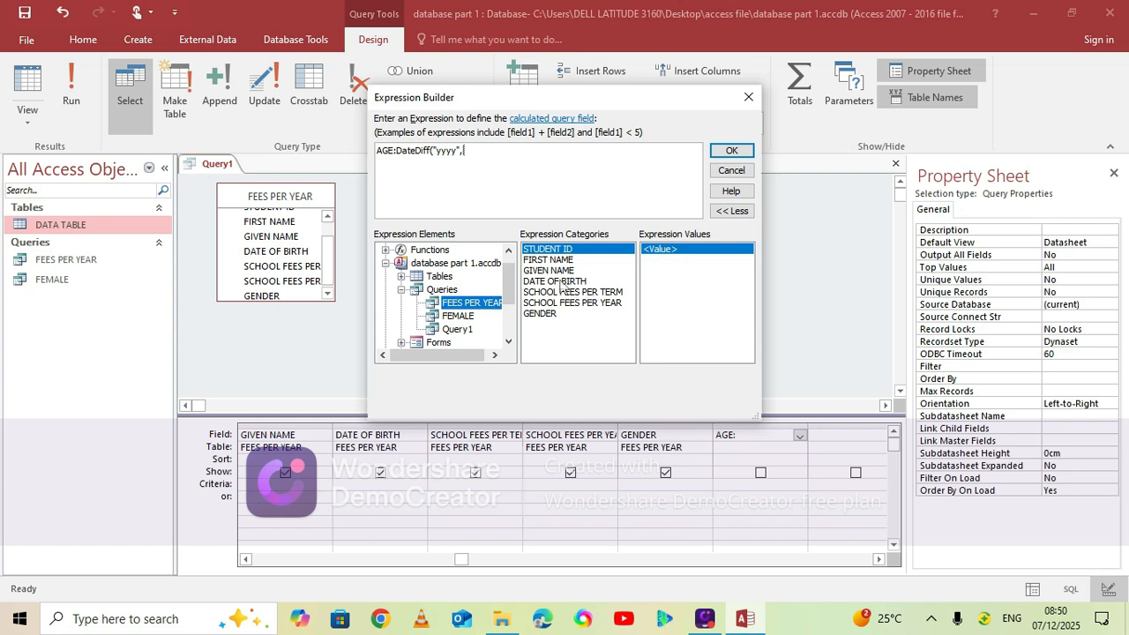
{"action": "left_click", "coordinate": [561, 282]}
{"action": "double_click", "coordinate": [561, 283]}
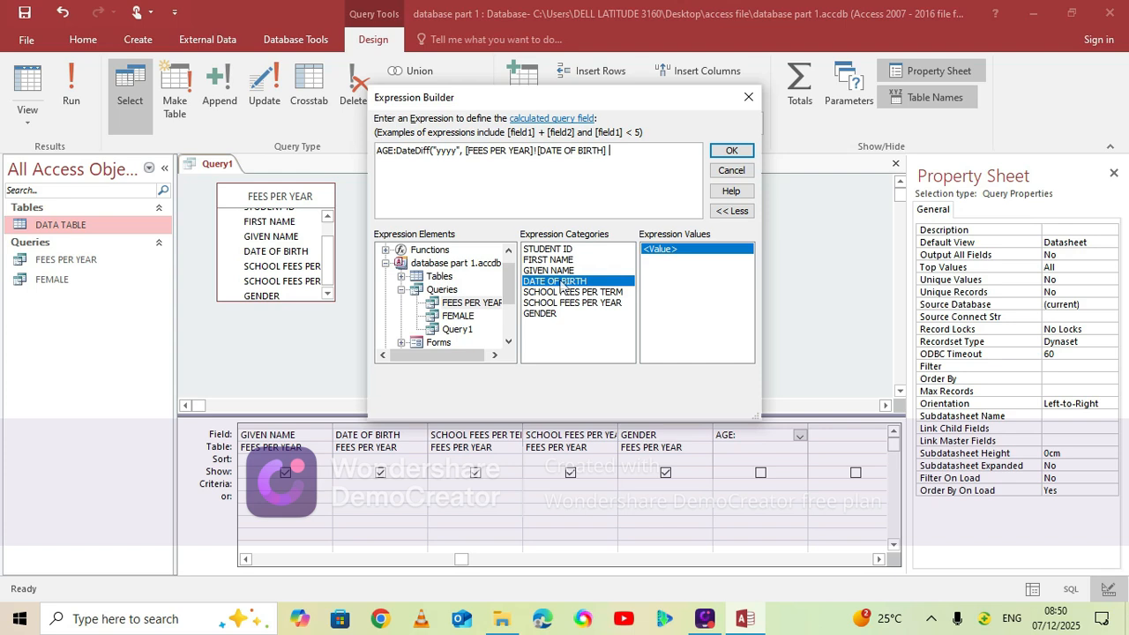
{"action": "type", "text": ","}
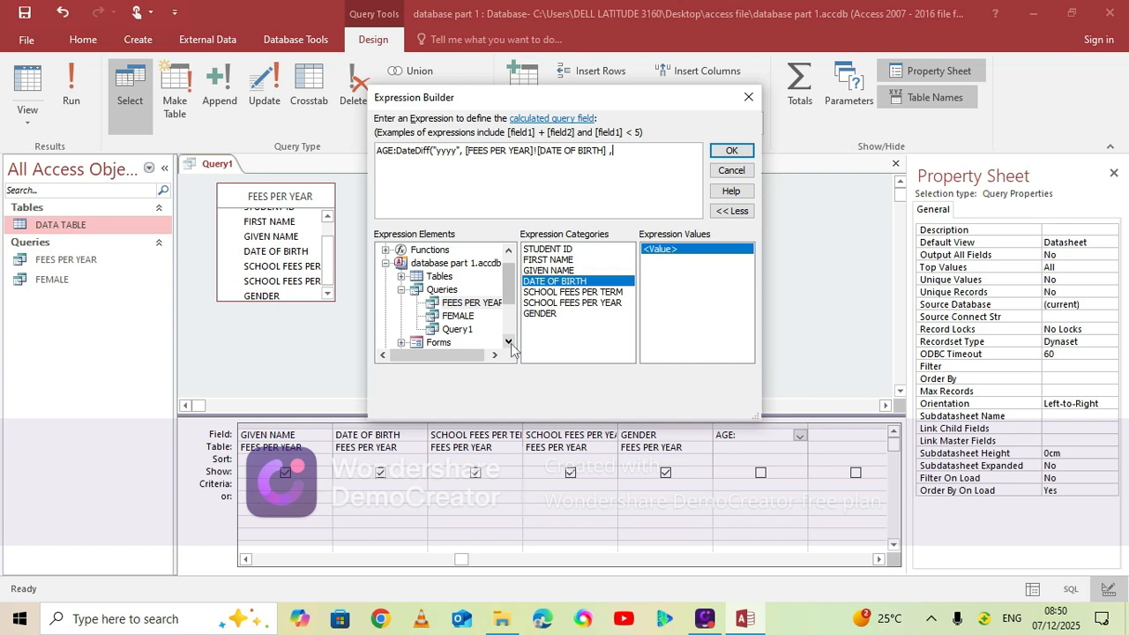
Insert the Current Date common expression, Date(), as the last DateDiff argument, close the parenthesis and accept the expression
{"action": "scroll", "coordinate": [508, 343], "scroll_direction": "down", "scroll_amount": 5}
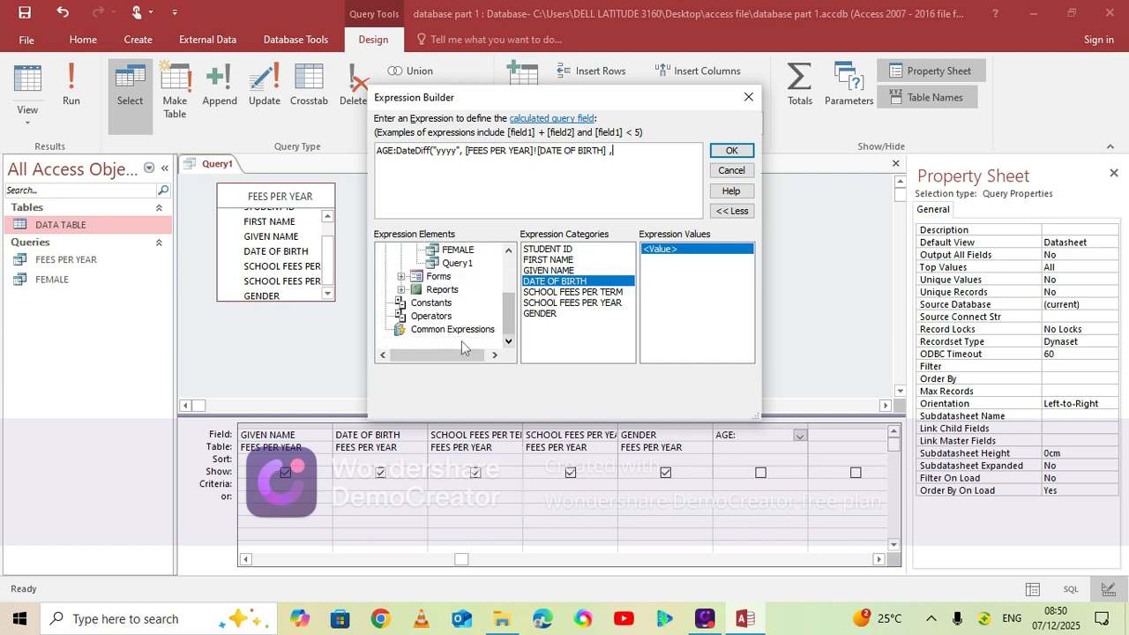
{"action": "left_click", "coordinate": [448, 330]}
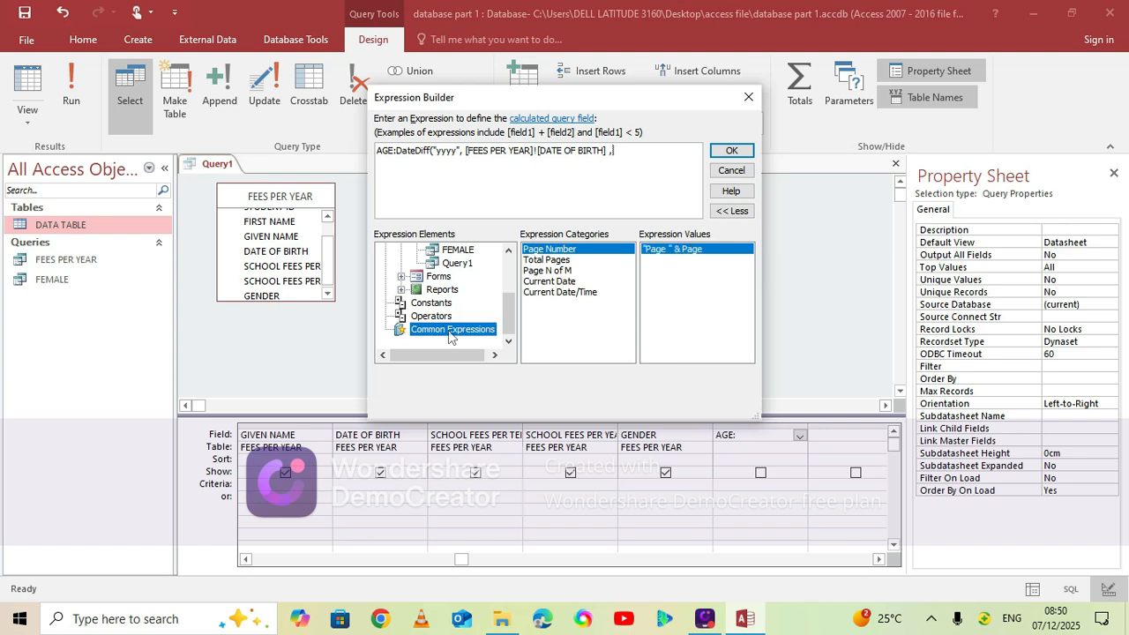
{"action": "left_click", "coordinate": [559, 282]}
{"action": "double_click", "coordinate": [559, 282]}
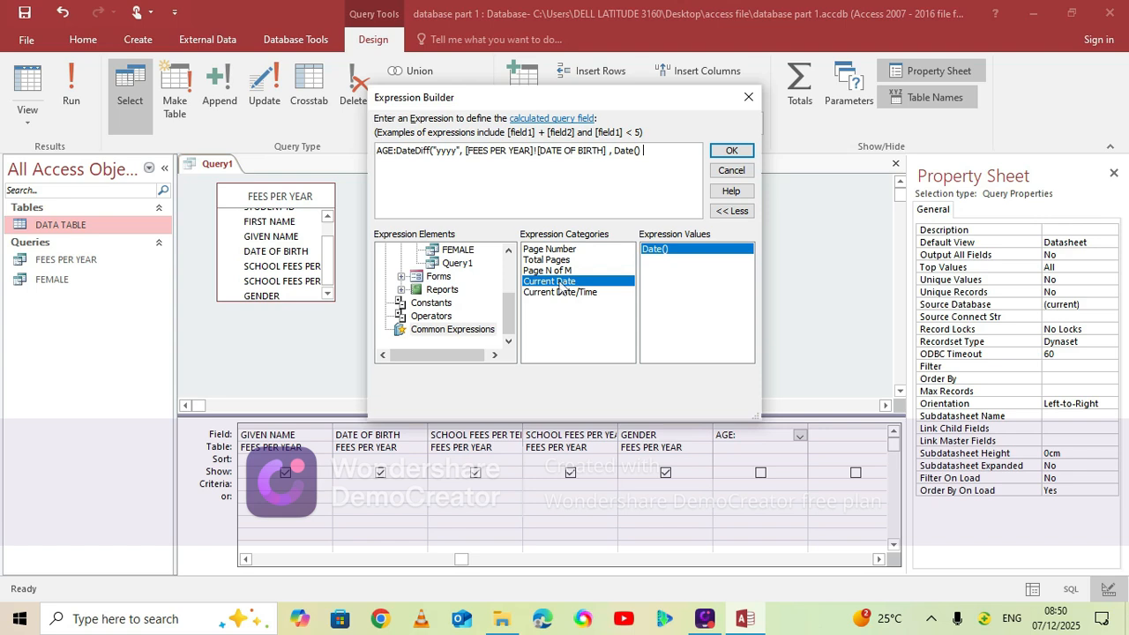
{"action": "type", "text": ")"}
{"action": "left_click", "coordinate": [728, 152]}
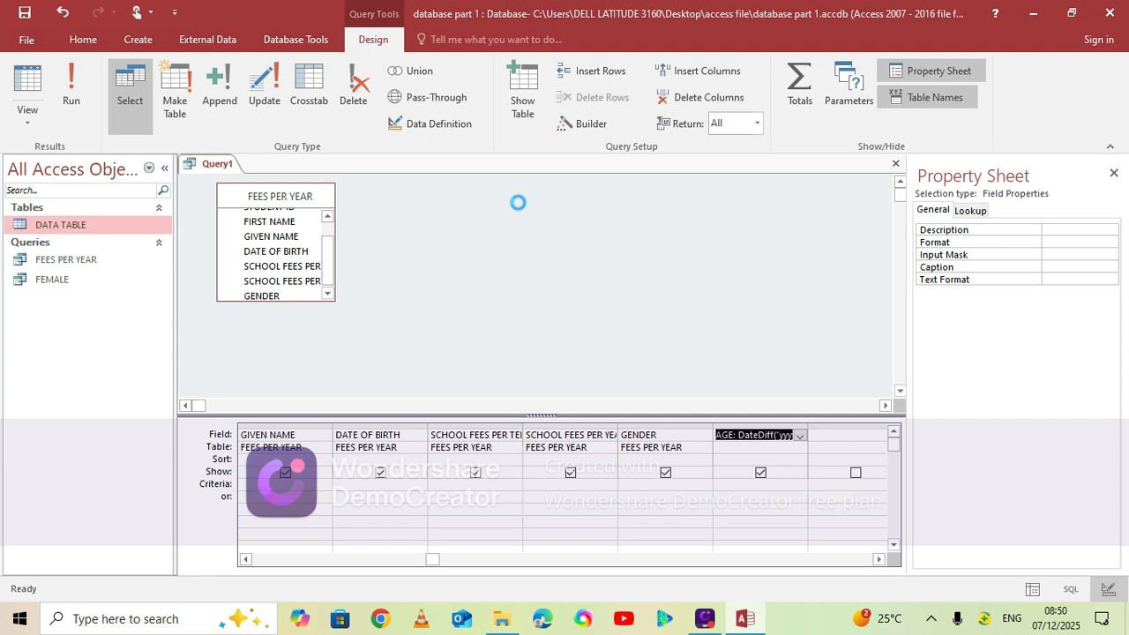
Save the query under the name AGE
{"action": "key", "text": "ctrl+s"}
{"action": "type", "text": "age"}
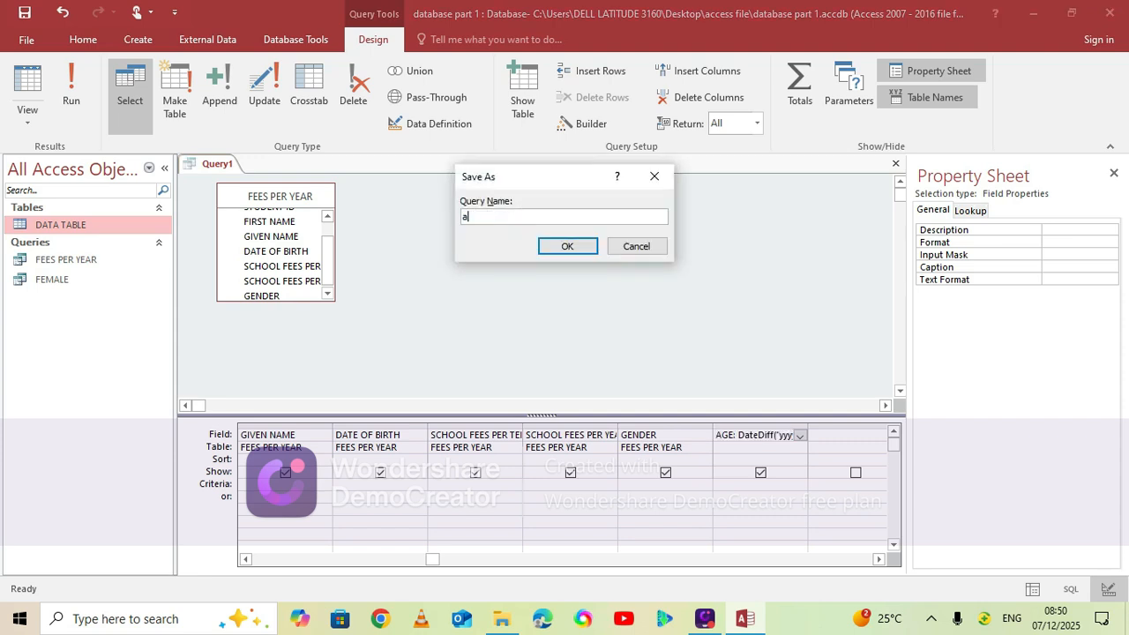
{"action": "key", "text": "BackSpace"}
{"action": "key", "text": "BackSpace"}
{"action": "key", "text": "BackSpace"}
{"action": "key", "text": "Caps_Lock"}
{"action": "type", "text": "AGE"}
{"action": "left_click", "coordinate": [570, 247]}
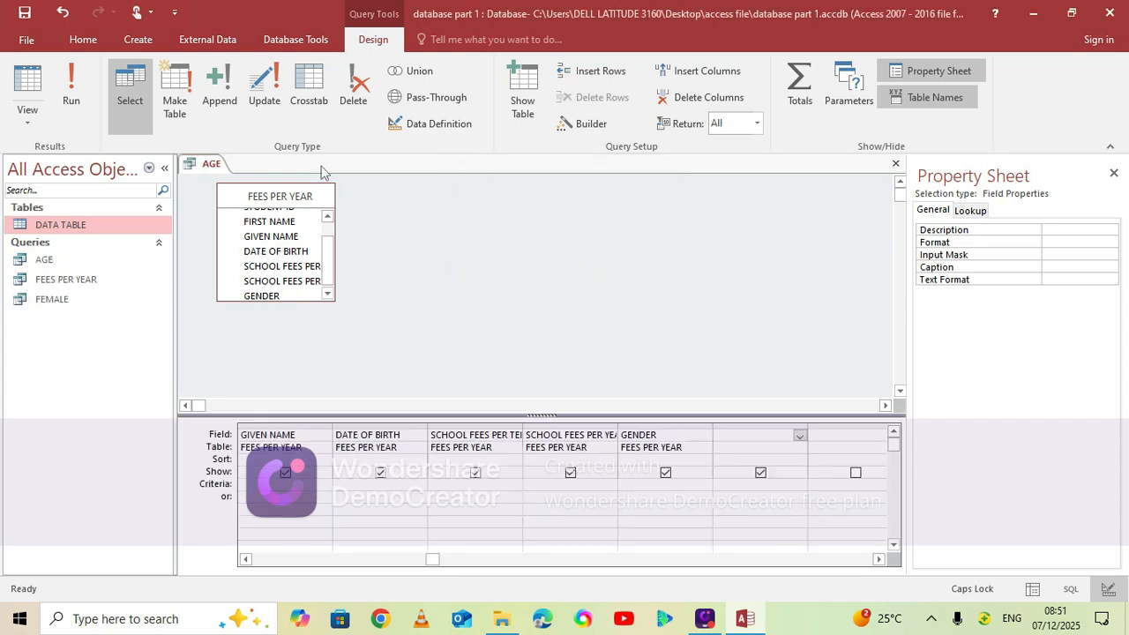
Run the AGE query to review the calculated AGE column and close it again
{"action": "left_click", "coordinate": [72, 96]}
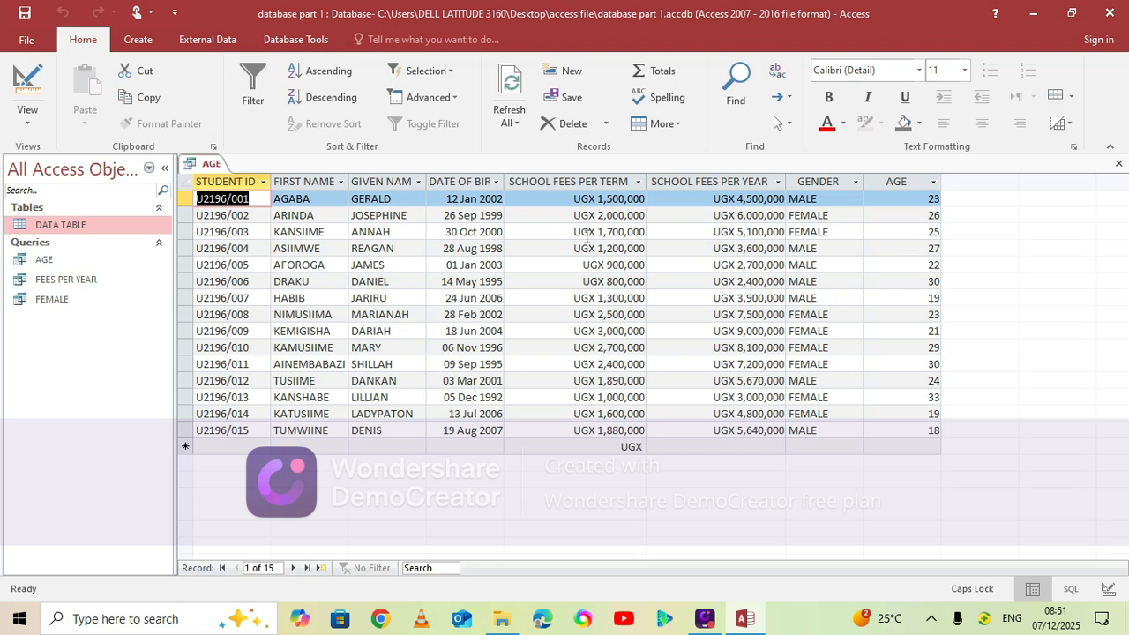
{"action": "right_click", "coordinate": [211, 168]}
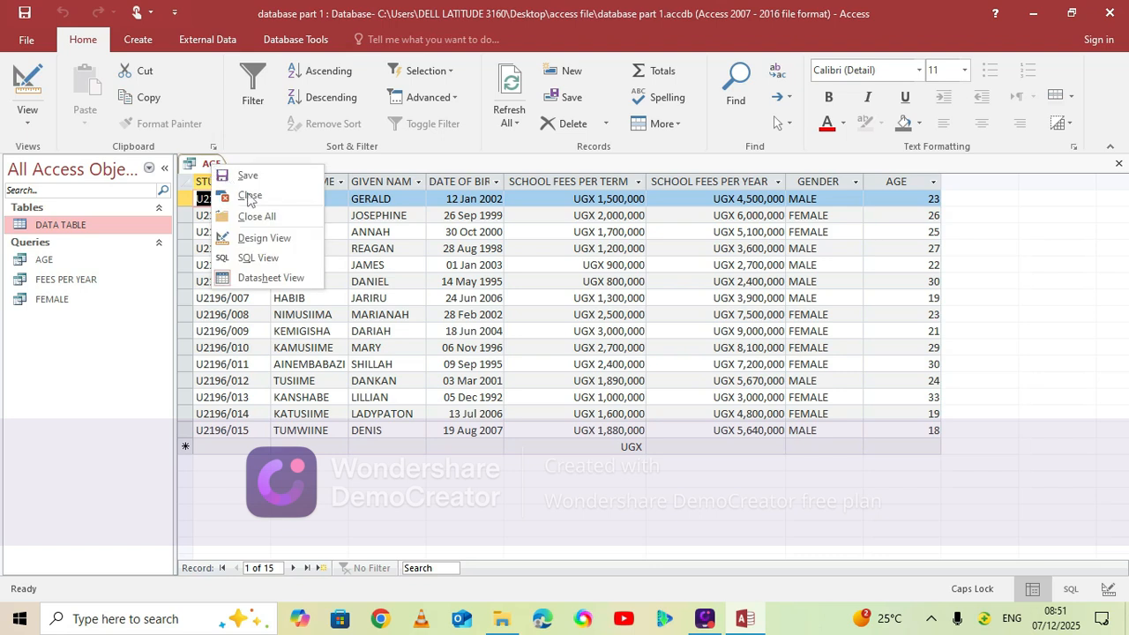
{"action": "left_click", "coordinate": [256, 196]}
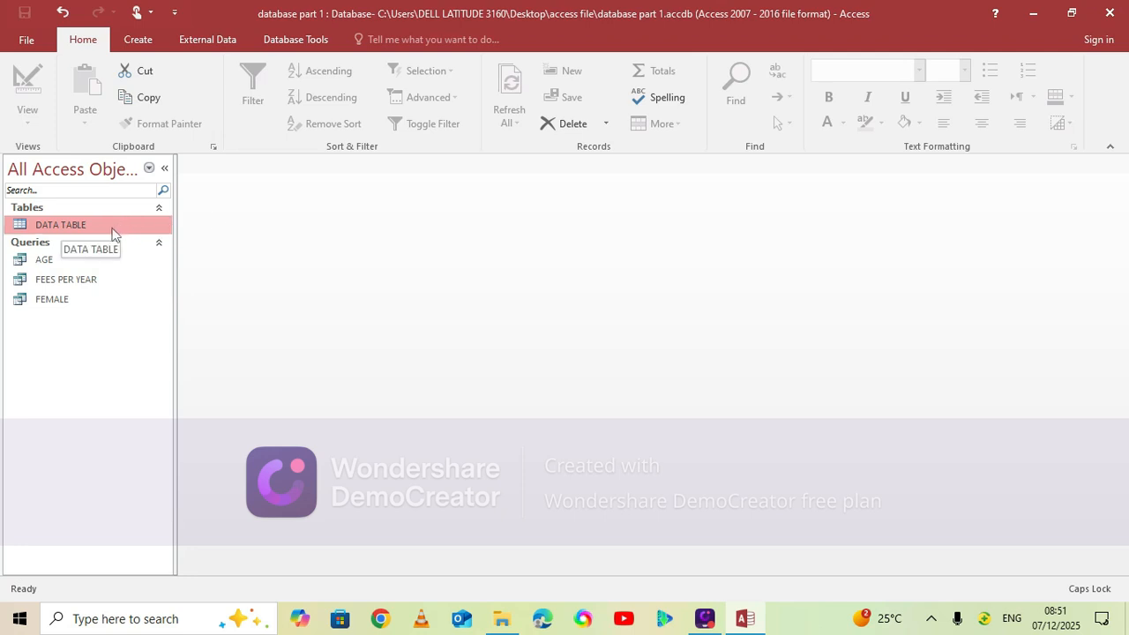
Open DATA TABLE to review the student records and close it again
{"action": "double_click", "coordinate": [111, 230]}
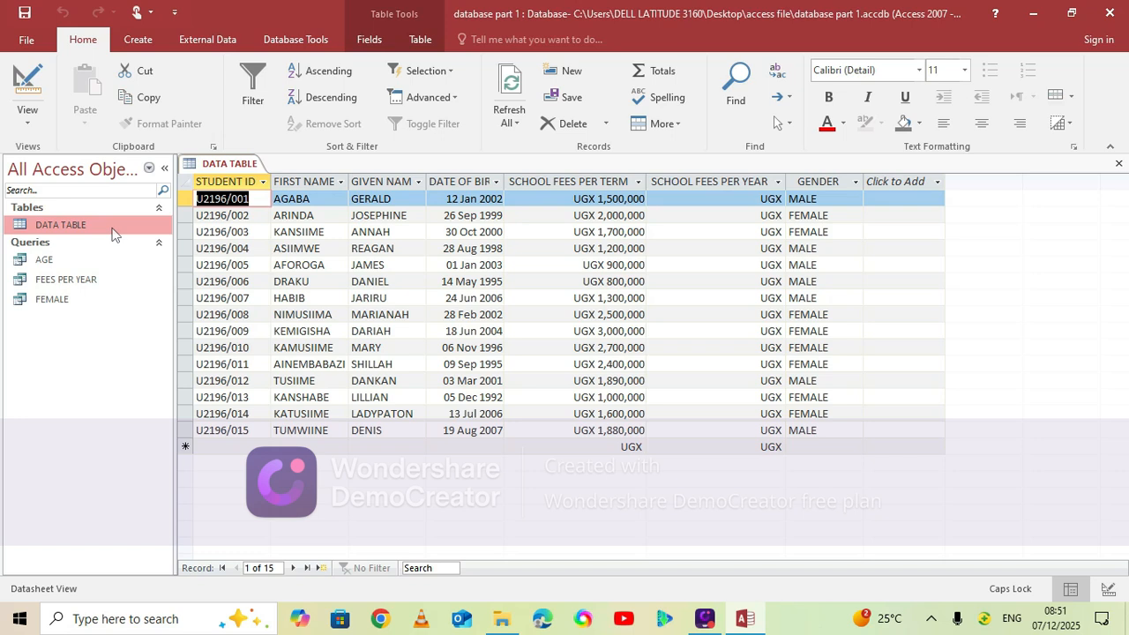
{"action": "right_click", "coordinate": [225, 167]}
{"action": "left_click", "coordinate": [275, 217]}
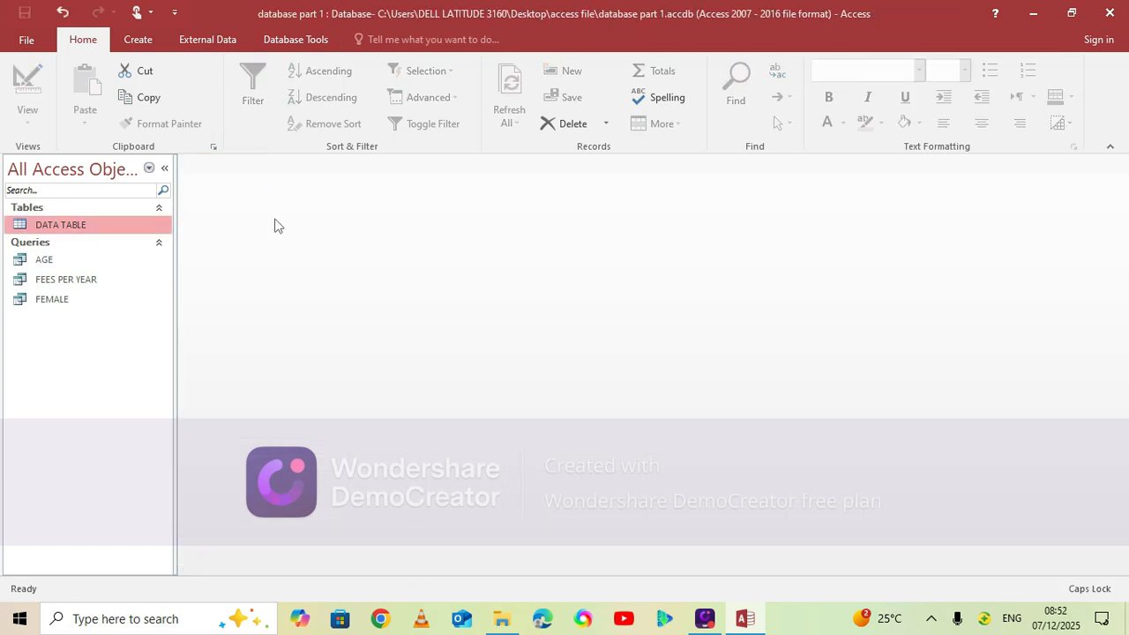
Create a new query in Design View with the AGE query as its source
{"action": "left_click", "coordinate": [141, 43]}
{"action": "left_click", "coordinate": [305, 115]}
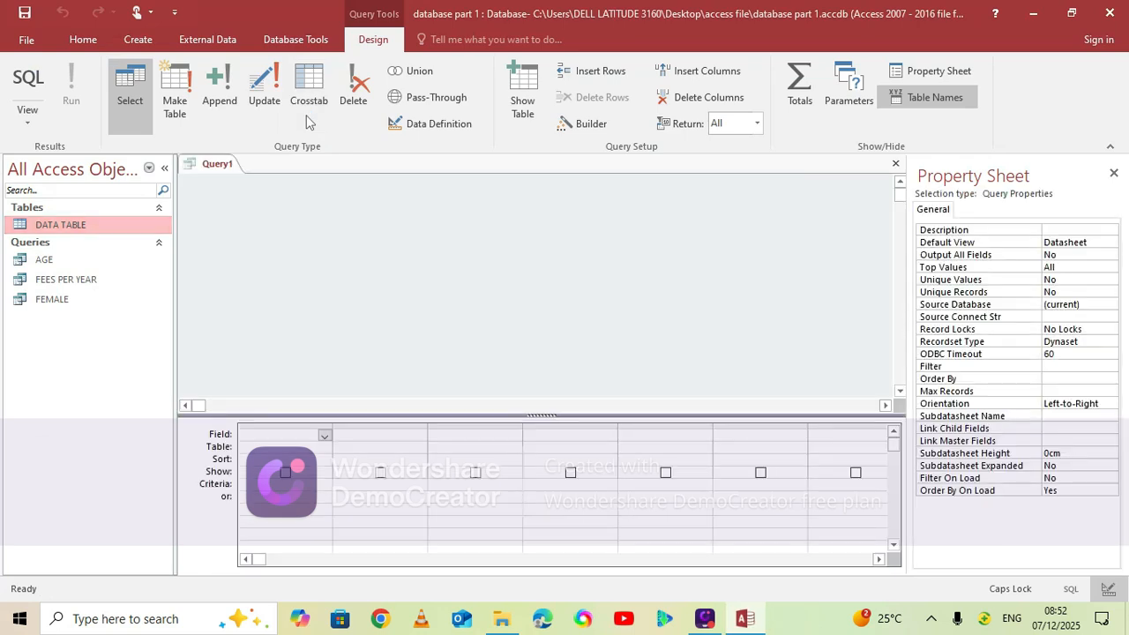
{"action": "left_click", "coordinate": [490, 214]}
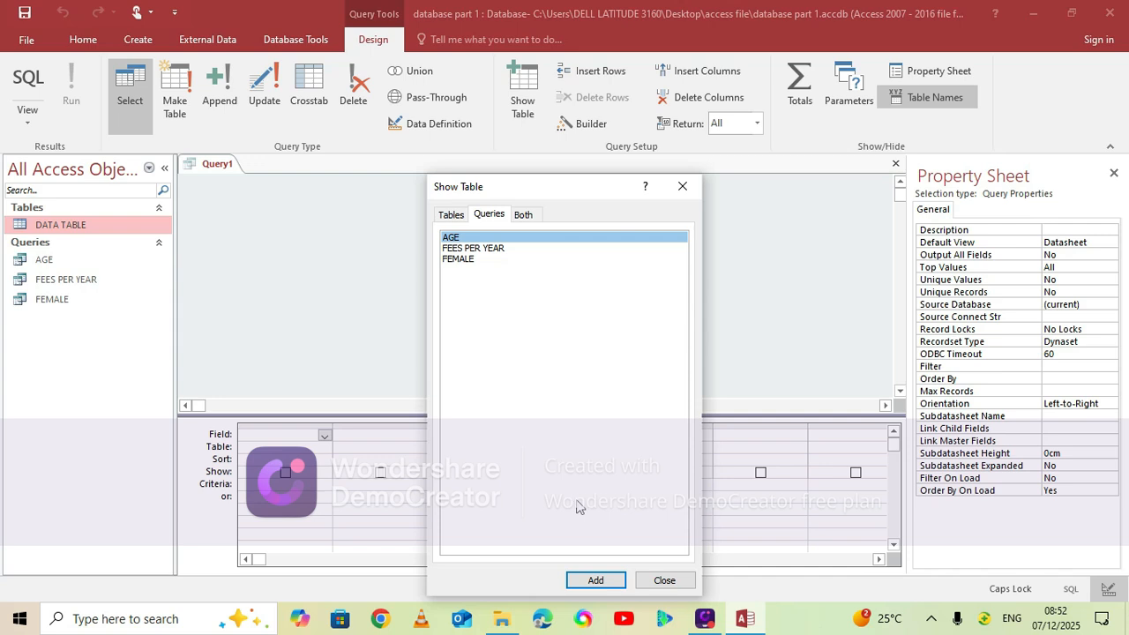
{"action": "left_click", "coordinate": [596, 580]}
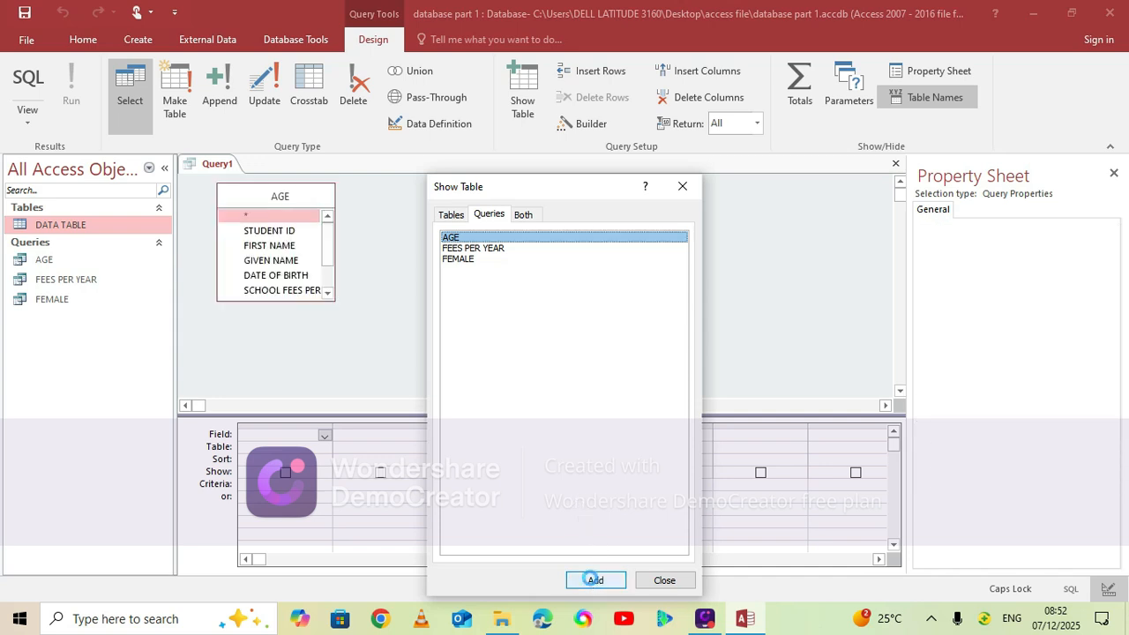
{"action": "left_click", "coordinate": [665, 581]}
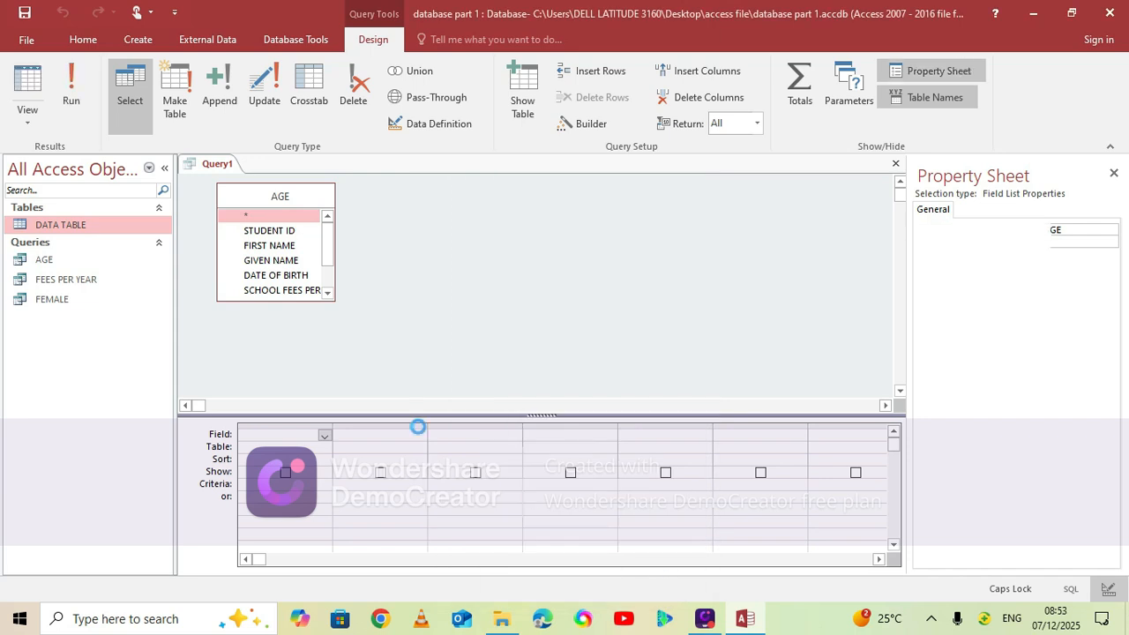
Add all fields of the AGE query to the design grid
{"action": "left_click", "coordinate": [275, 197]}
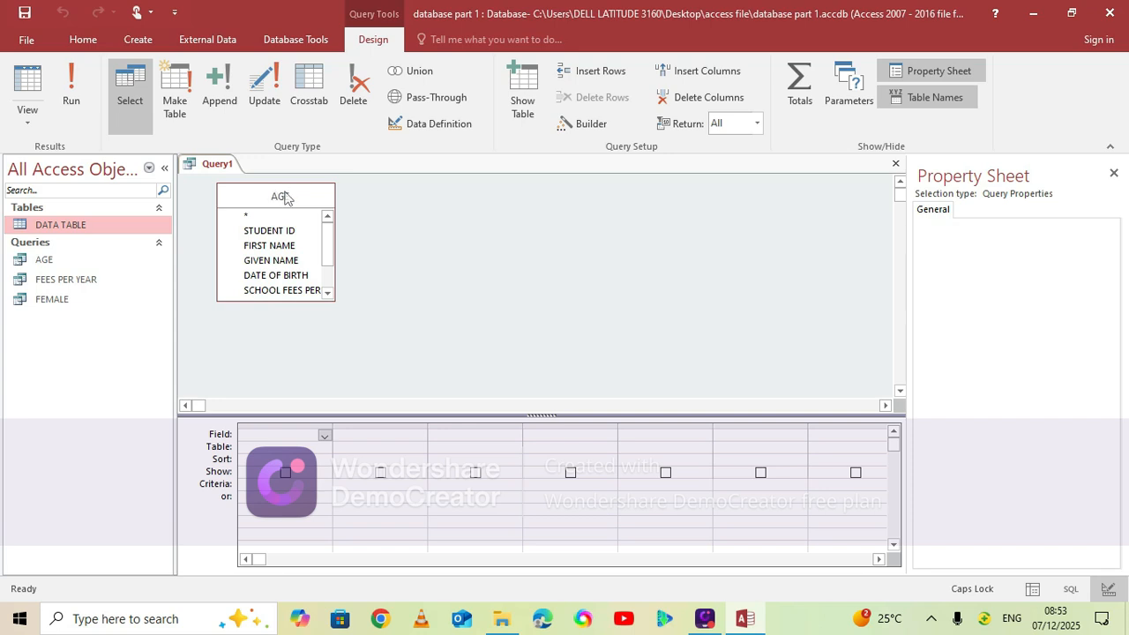
{"action": "double_click", "coordinate": [284, 198]}
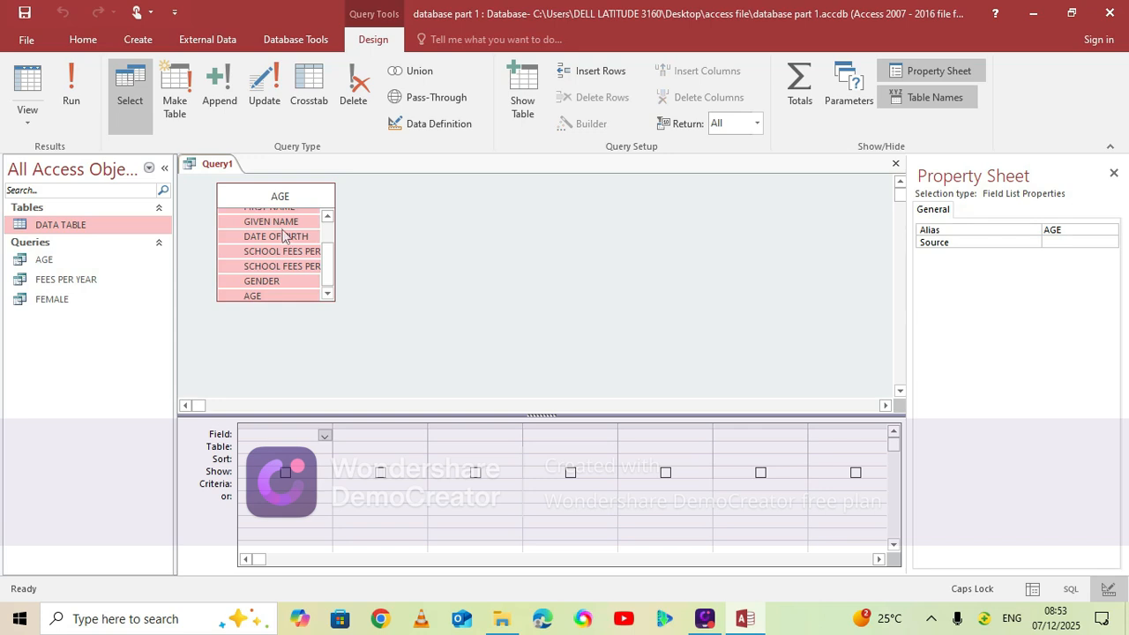
{"action": "left_click_drag", "start_coordinate": [273, 229], "coordinate": [306, 433]}
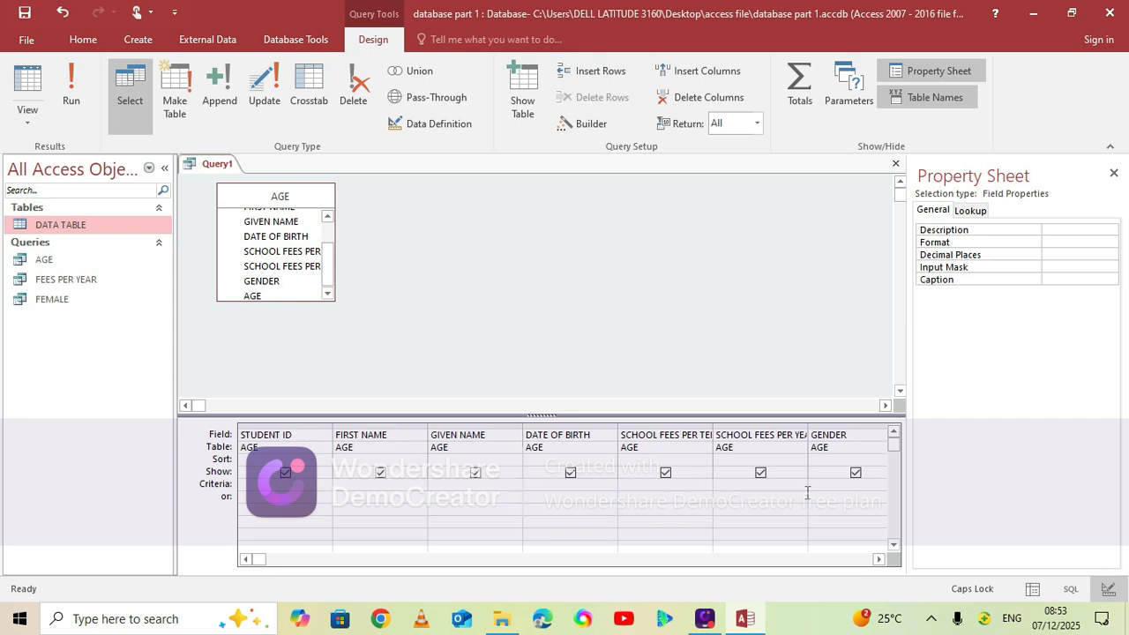
Set the query criteria to FEMALE for GENDER and >#31/12/2000# for DATE OF BIRTH
{"action": "scroll", "coordinate": [826, 489], "scroll_direction": "right", "scroll_amount": 2}
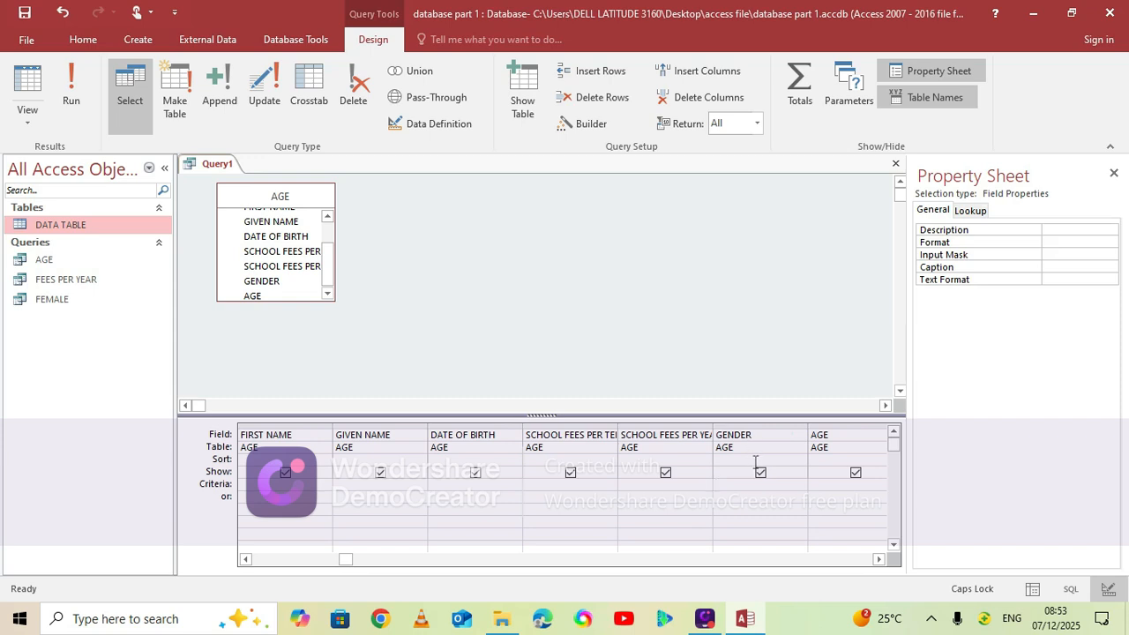
{"action": "type", "text": "FEMALE"}
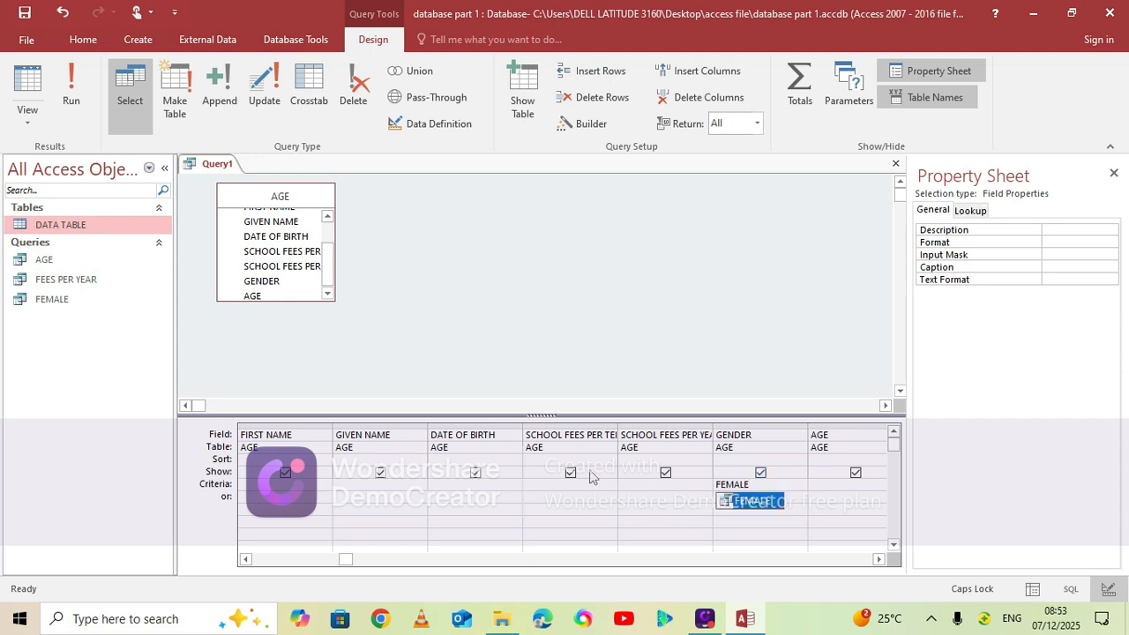
{"action": "left_click", "coordinate": [444, 486]}
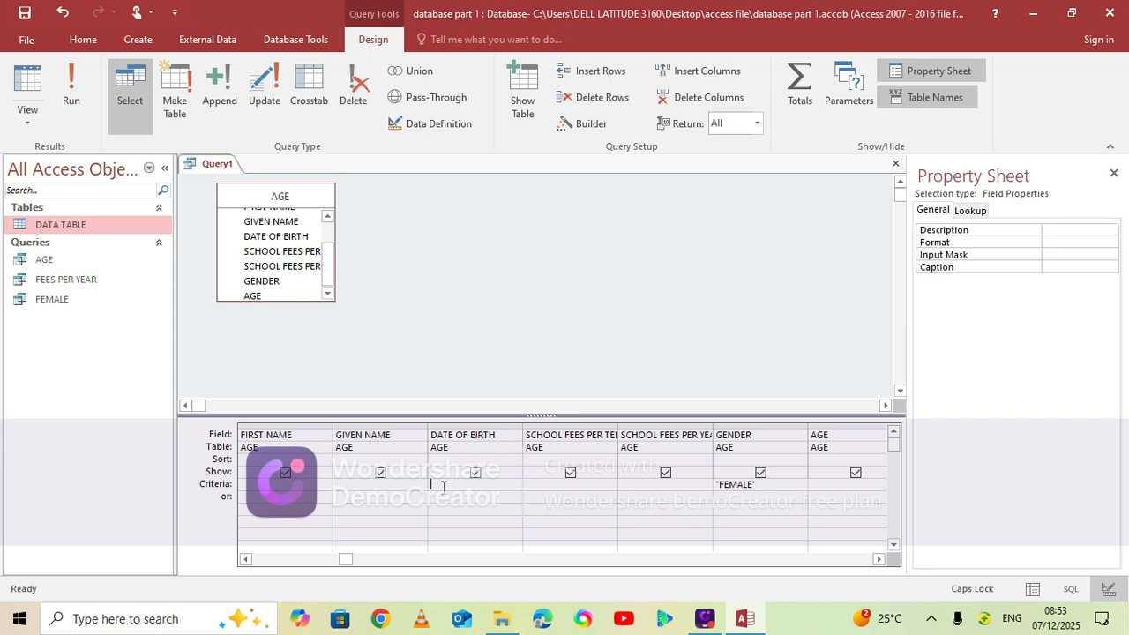
{"action": "type", "text": ">"}
{"action": "type", "text": "#"}
{"action": "type", "text": "31/12/2000#"}
{"action": "left_click", "coordinate": [488, 485]}
Save the query under the name FEMALE 2000
{"action": "key", "text": "ctrl+s"}
{"action": "type", "text": "FEMALE "}
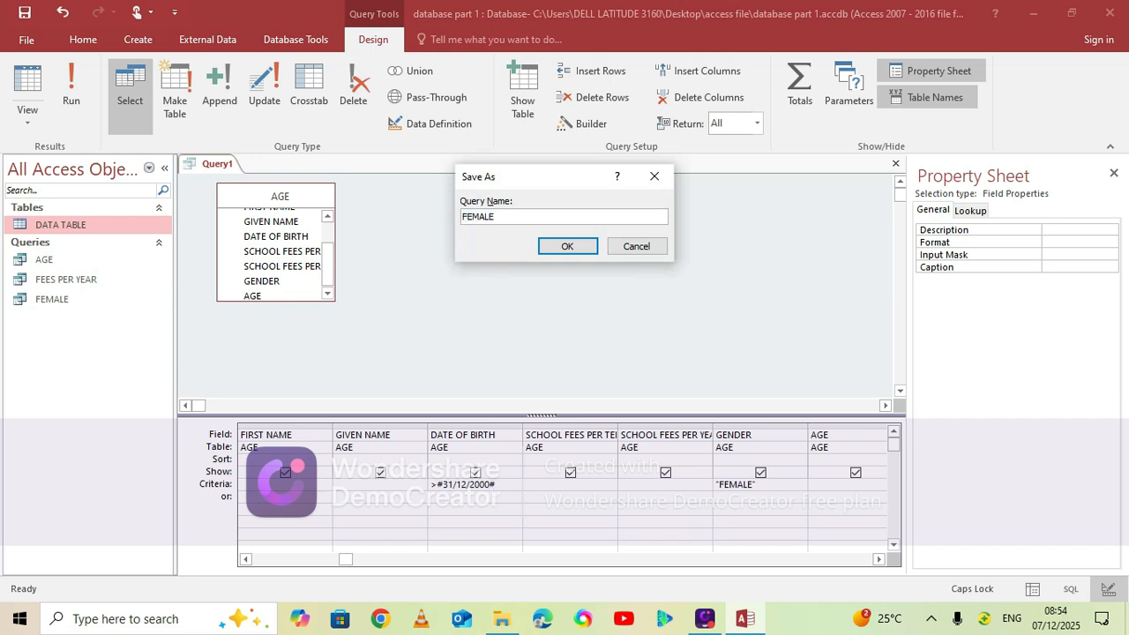
{"action": "type", "text": "2000"}
{"action": "left_click", "coordinate": [568, 247]}
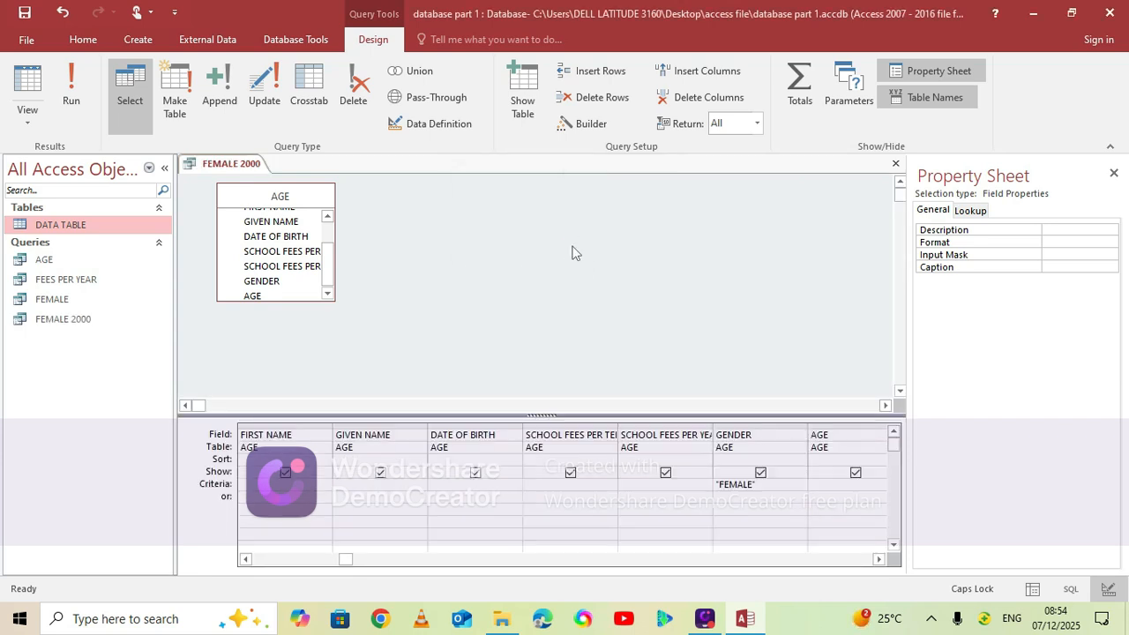
Run the FEMALE 2000 query and close its results datasheet
{"action": "left_click", "coordinate": [70, 88]}
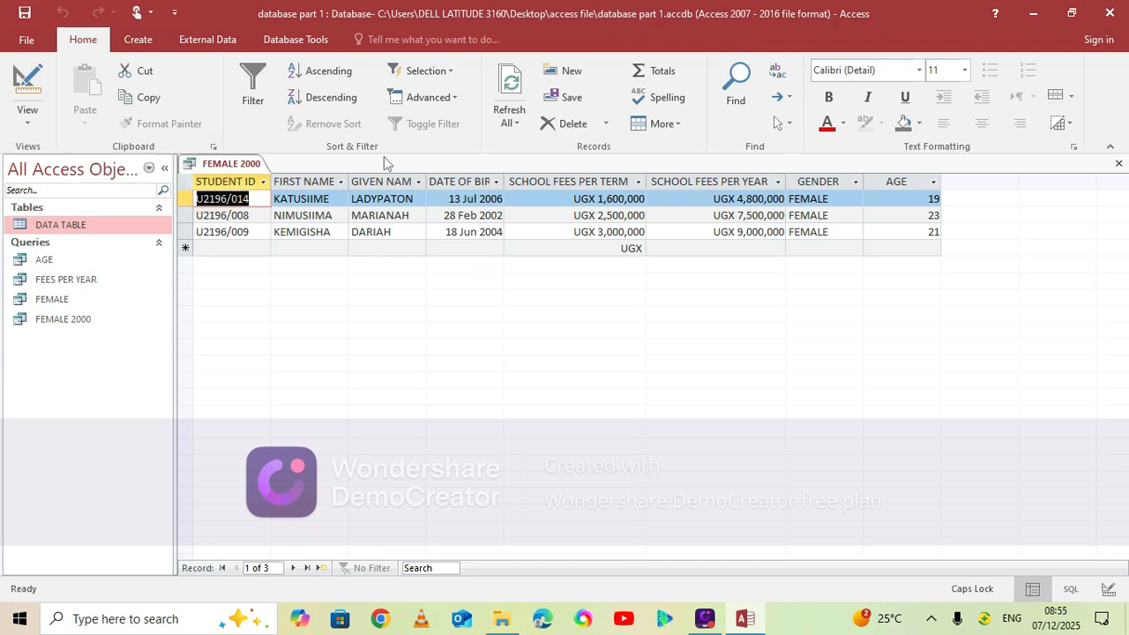
{"action": "right_click", "coordinate": [240, 164]}
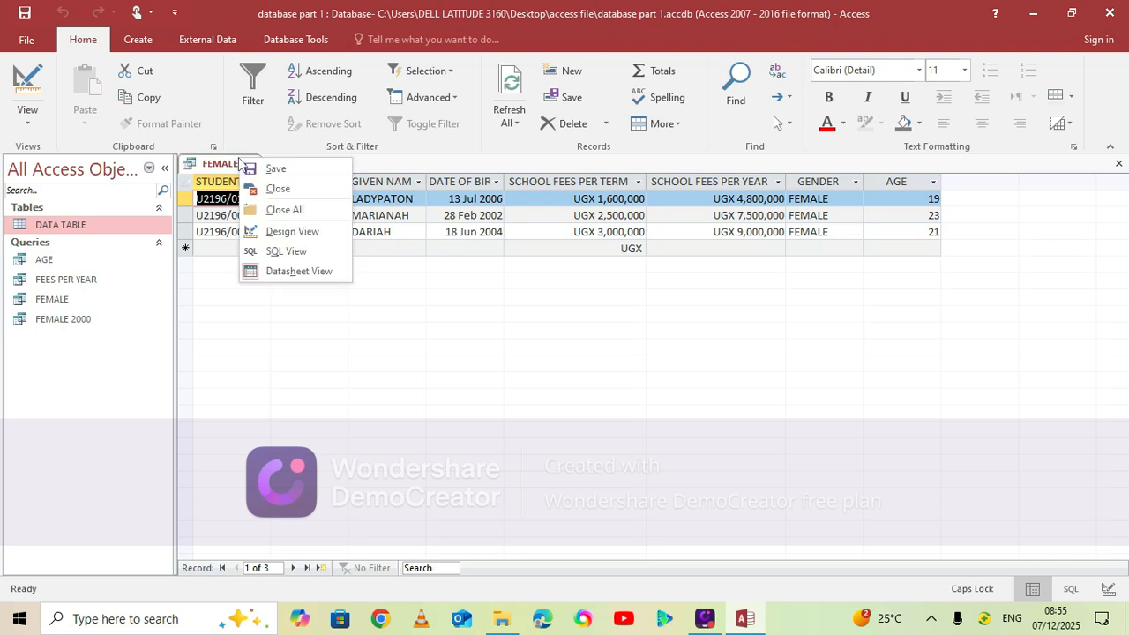
{"action": "left_click", "coordinate": [289, 204]}
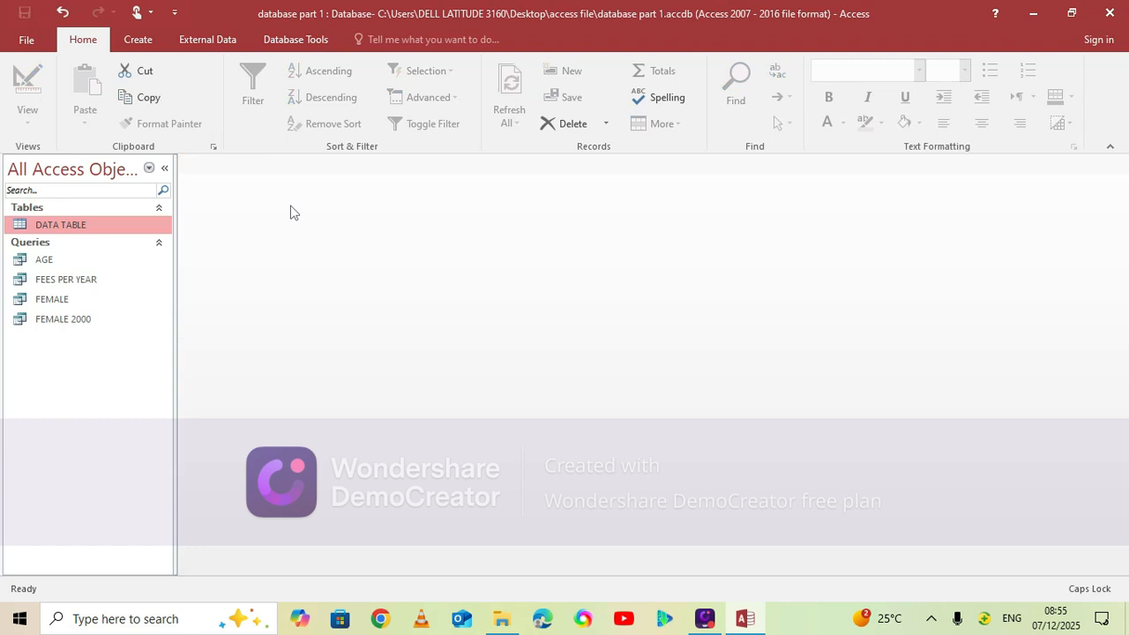
Open DATA TABLE to review the students' first names and close it again
{"action": "double_click", "coordinate": [107, 232]}
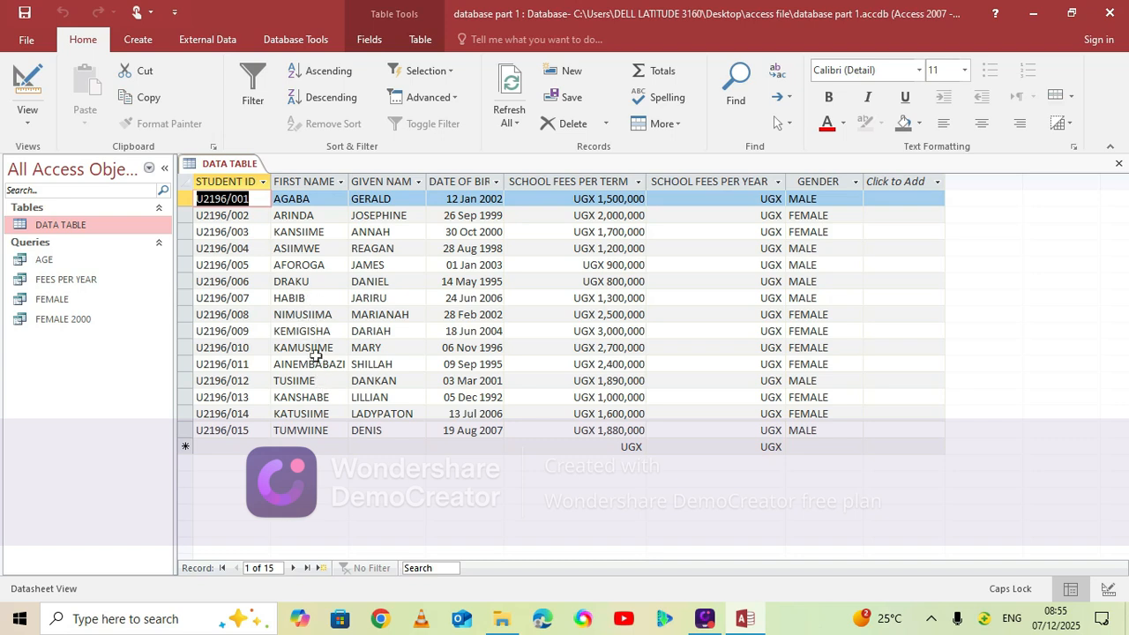
{"action": "left_click", "coordinate": [230, 167]}
{"action": "right_click", "coordinate": [234, 169]}
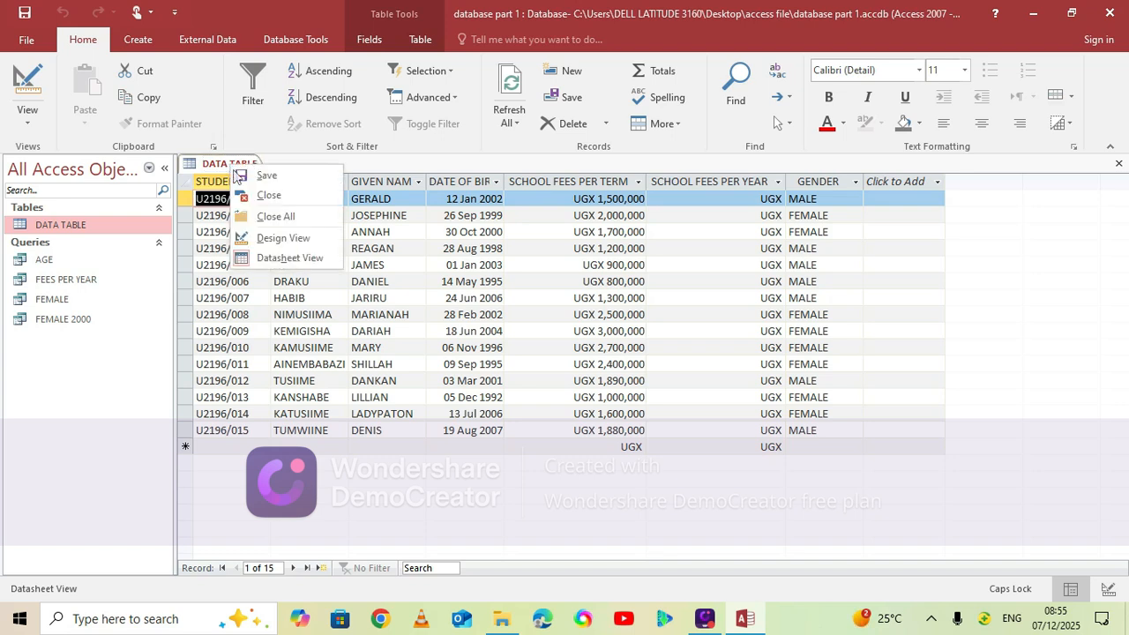
{"action": "left_click", "coordinate": [281, 217]}
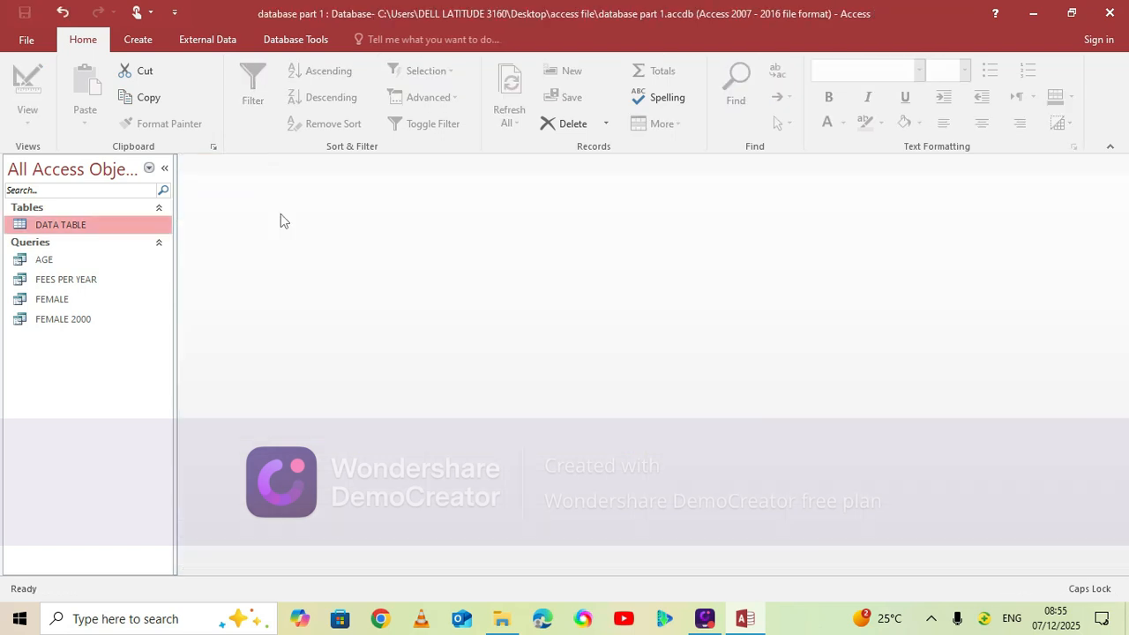
Create a new query in Design View based on the AGE query and add all of its fields to the design grid
{"action": "left_click", "coordinate": [141, 41]}
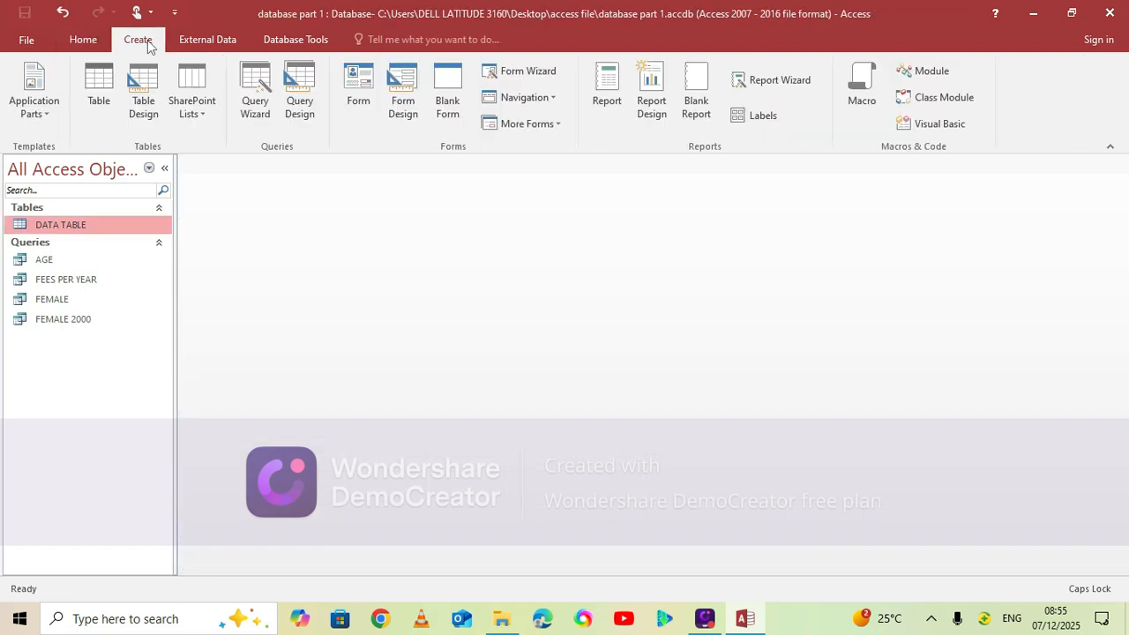
{"action": "left_click", "coordinate": [304, 113]}
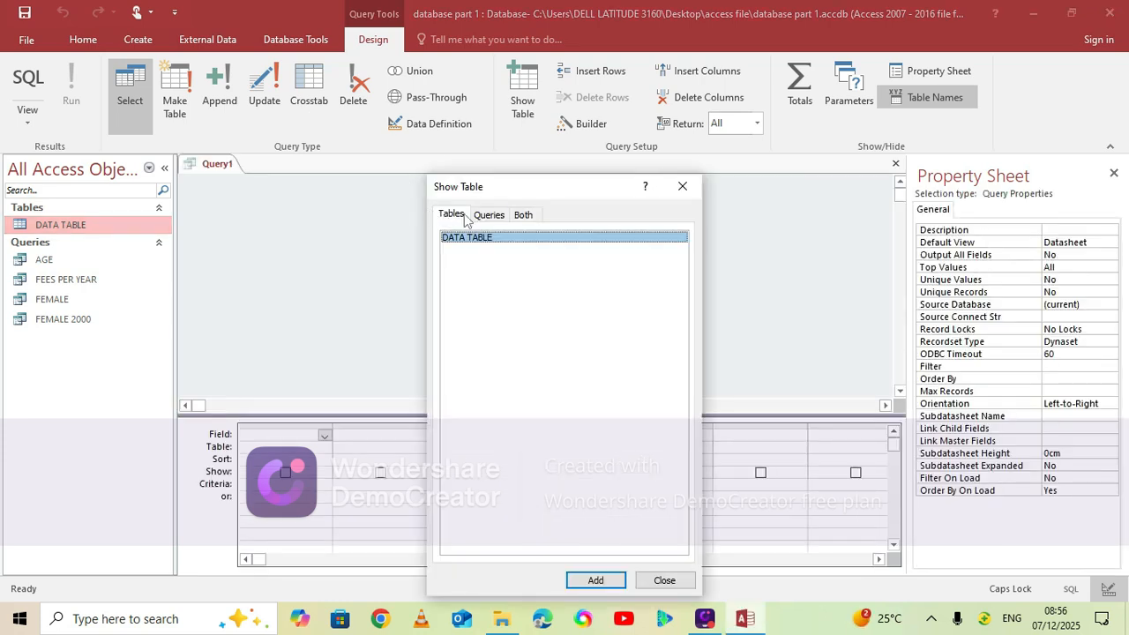
{"action": "left_click", "coordinate": [490, 216]}
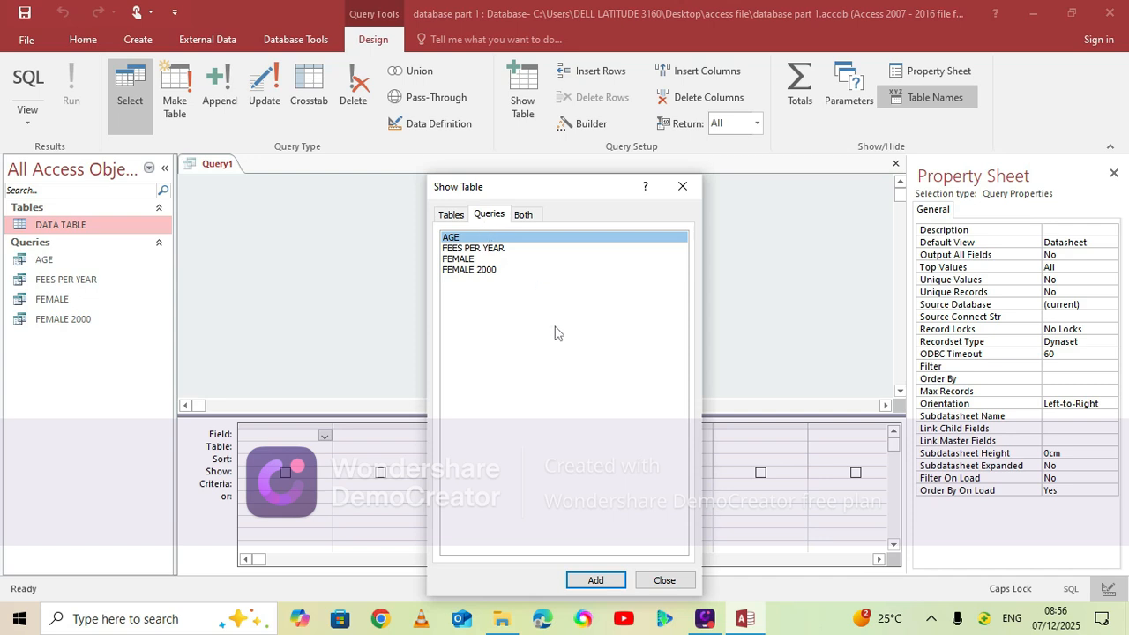
{"action": "left_click", "coordinate": [593, 579]}
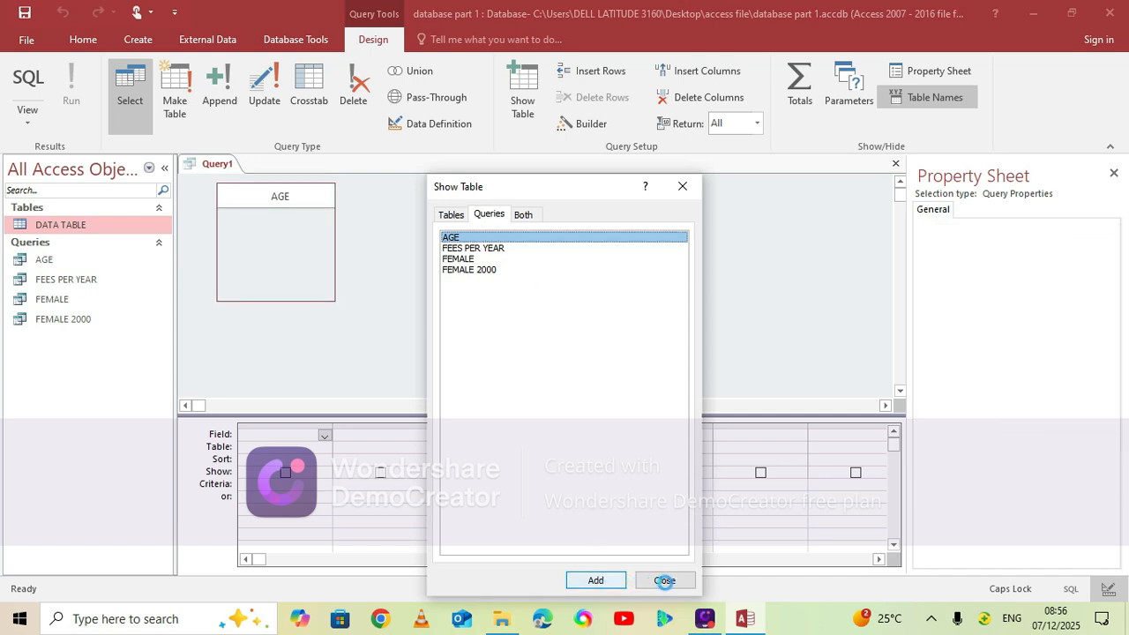
{"action": "left_click", "coordinate": [665, 580]}
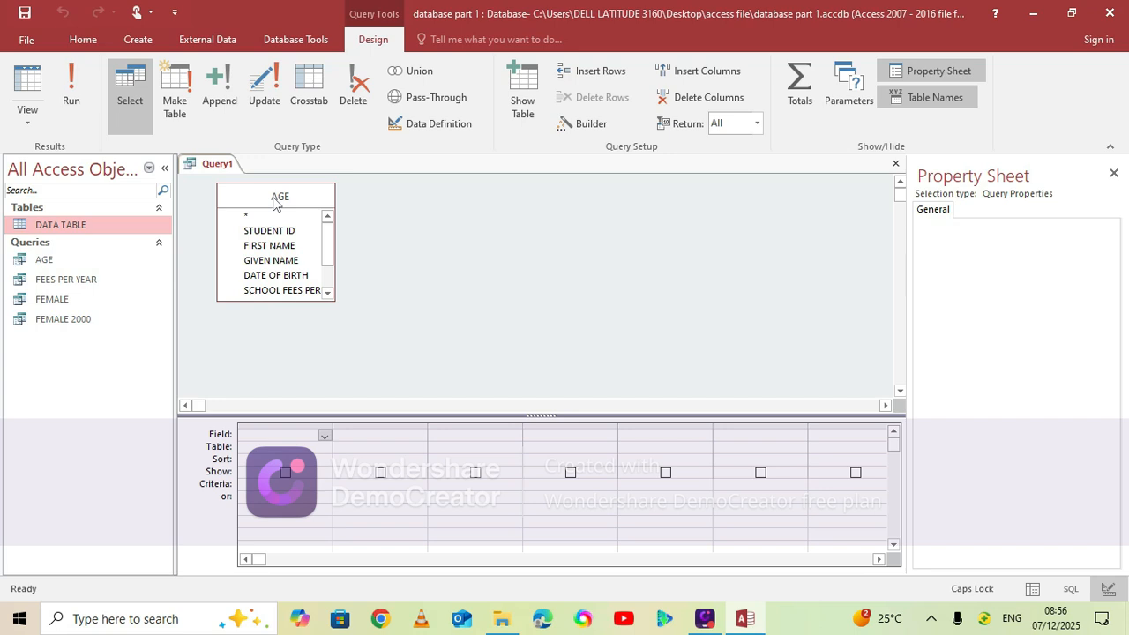
{"action": "double_click", "coordinate": [274, 202]}
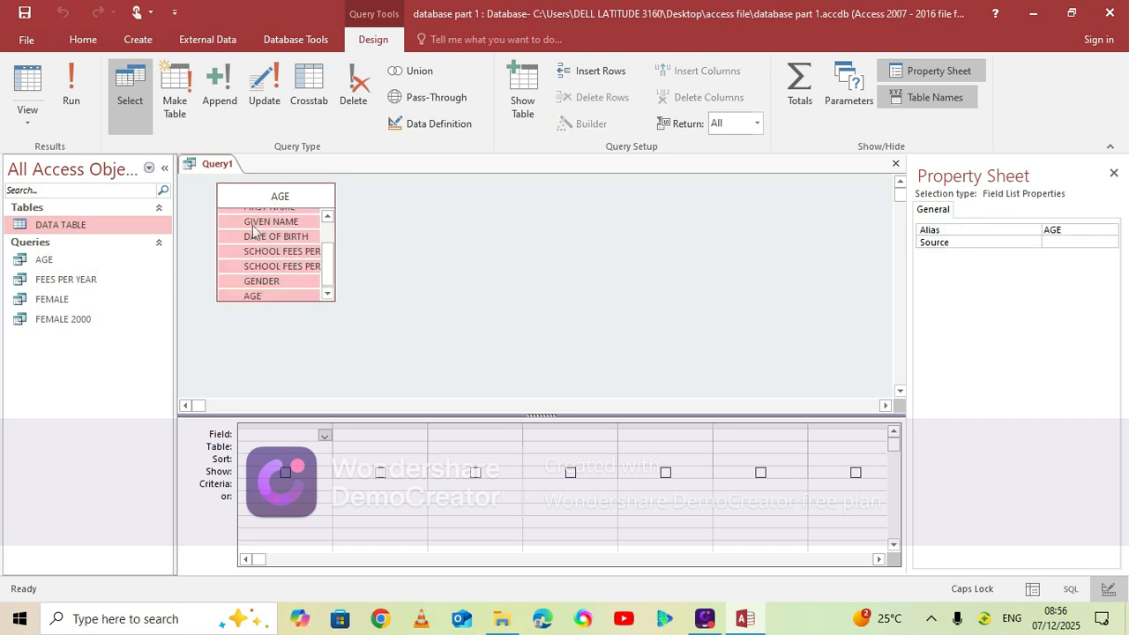
{"action": "left_click_drag", "start_coordinate": [266, 231], "coordinate": [301, 435]}
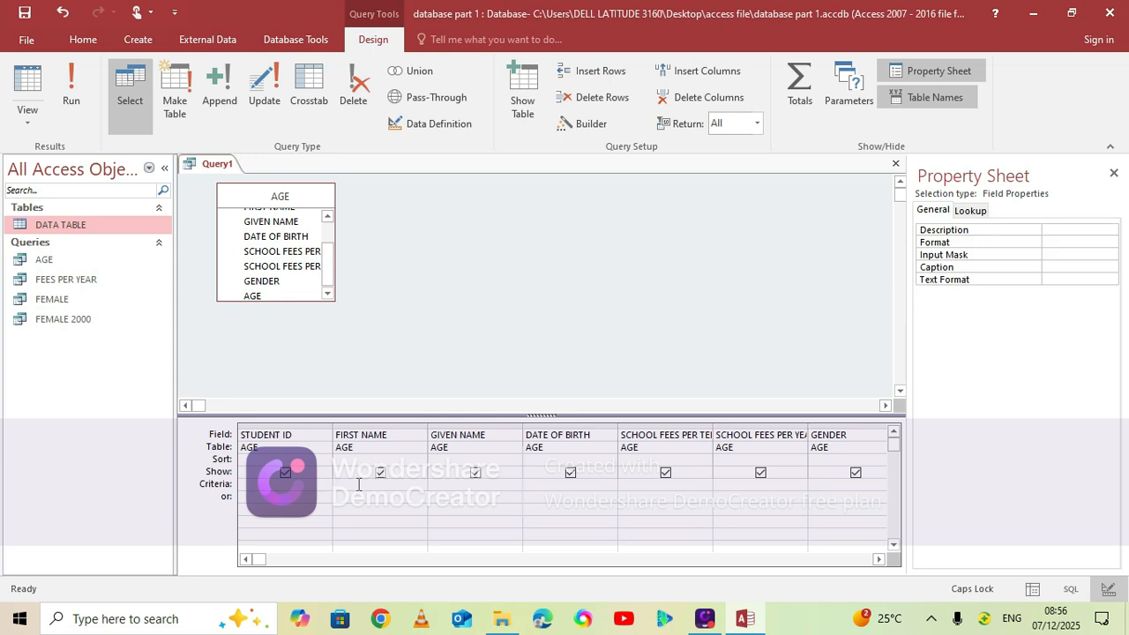
Set the FIRST NAME criteria to "?????????" to match first names of exactly nine characters
{"action": "type", "text": "\""}
{"action": "type", "text": "????????"}
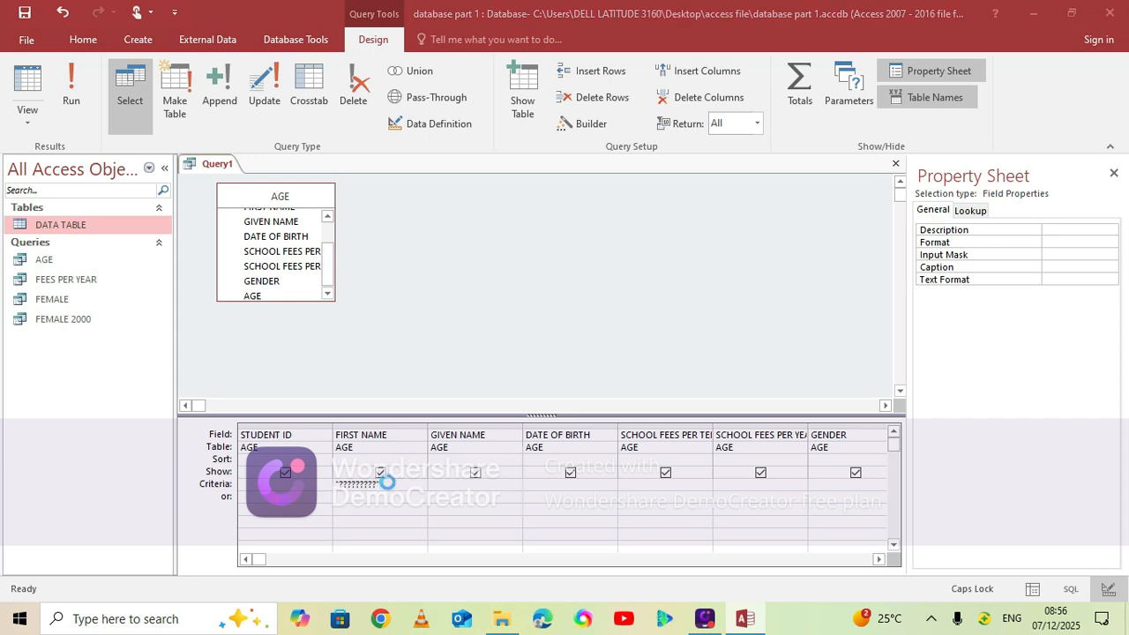
Save the query under the name NINE
{"action": "key", "text": "ctrl+s"}
{"action": "type", "text": "NINE"}
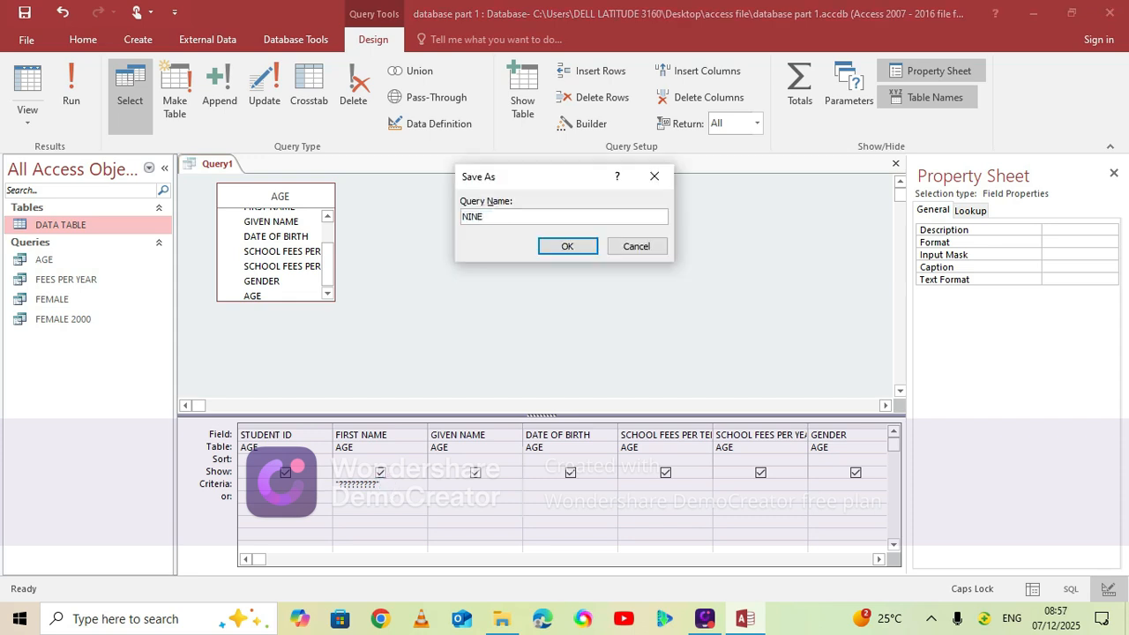
{"action": "left_click", "coordinate": [589, 249]}
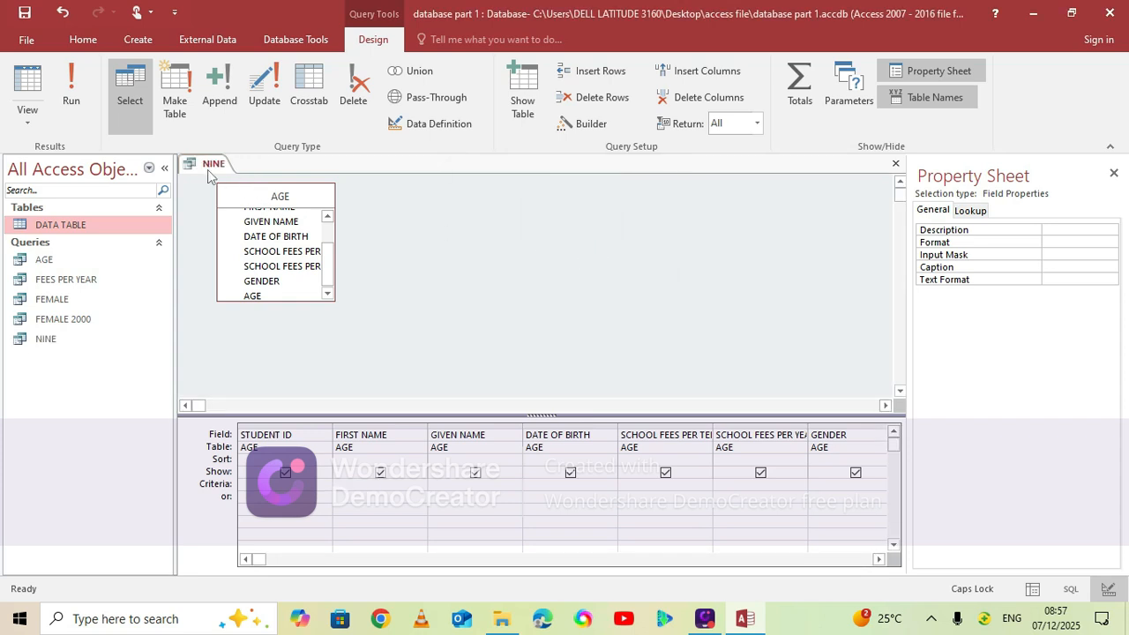
Run the NINE query and close its results datasheet
{"action": "left_click", "coordinate": [72, 97]}
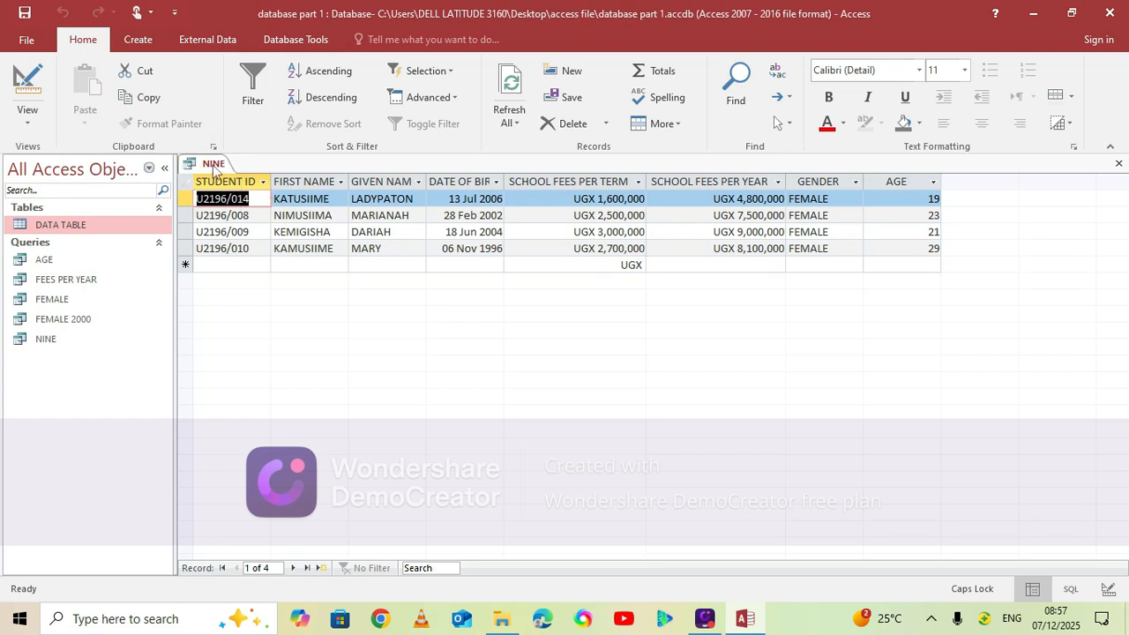
{"action": "right_click", "coordinate": [213, 168]}
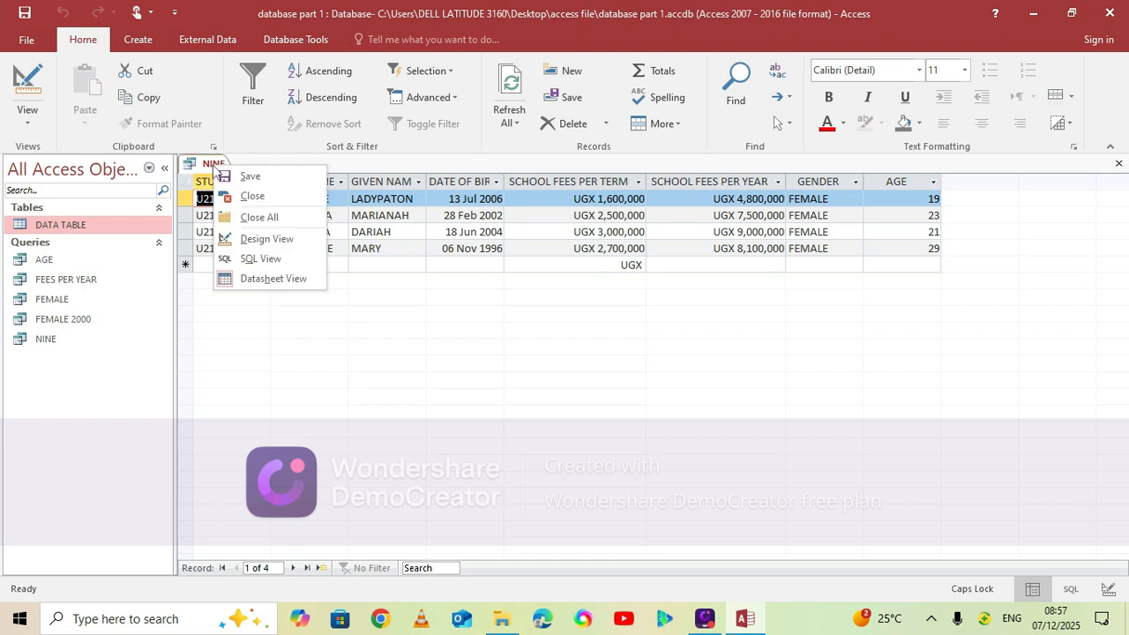
{"action": "left_click", "coordinate": [276, 220]}
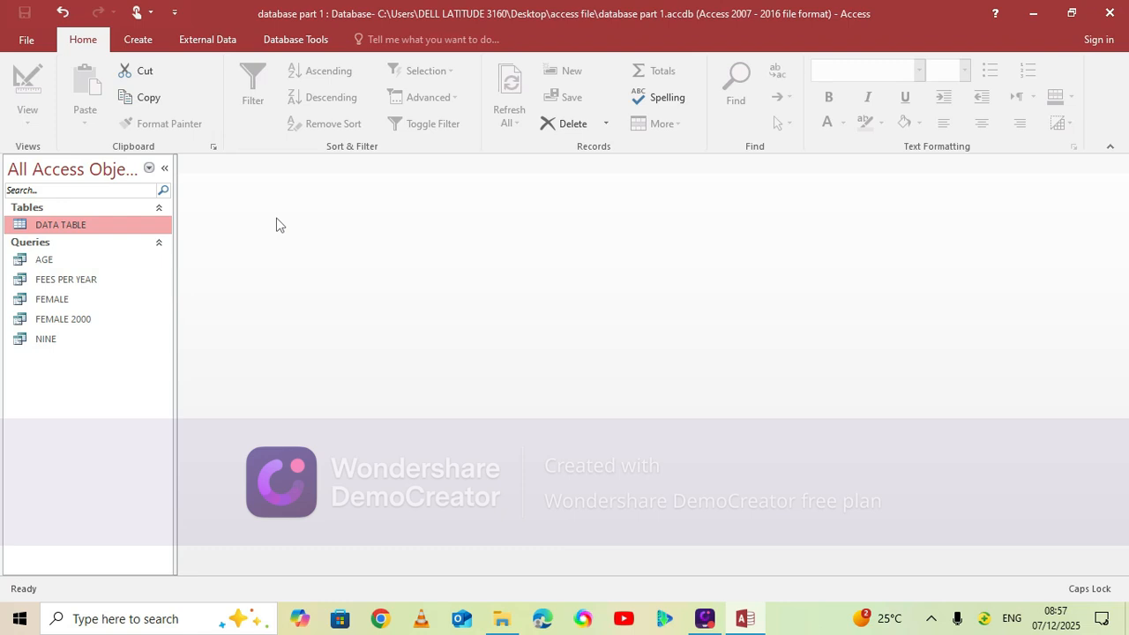
Open DATA TABLE to review the students' given names and close it again
{"action": "double_click", "coordinate": [121, 225]}
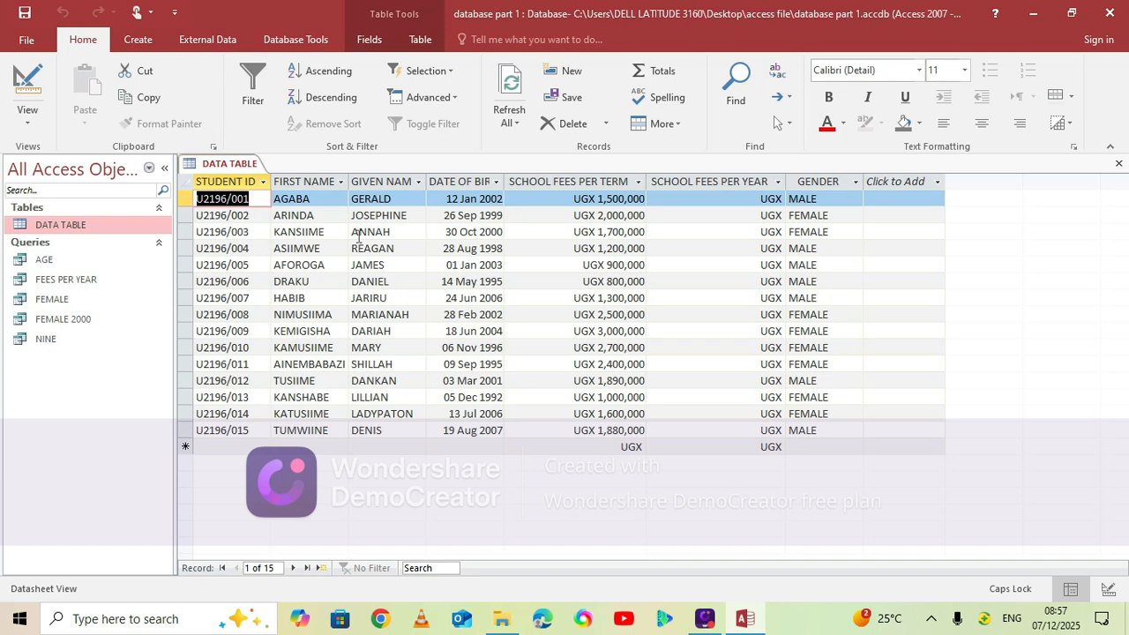
{"action": "right_click", "coordinate": [229, 165]}
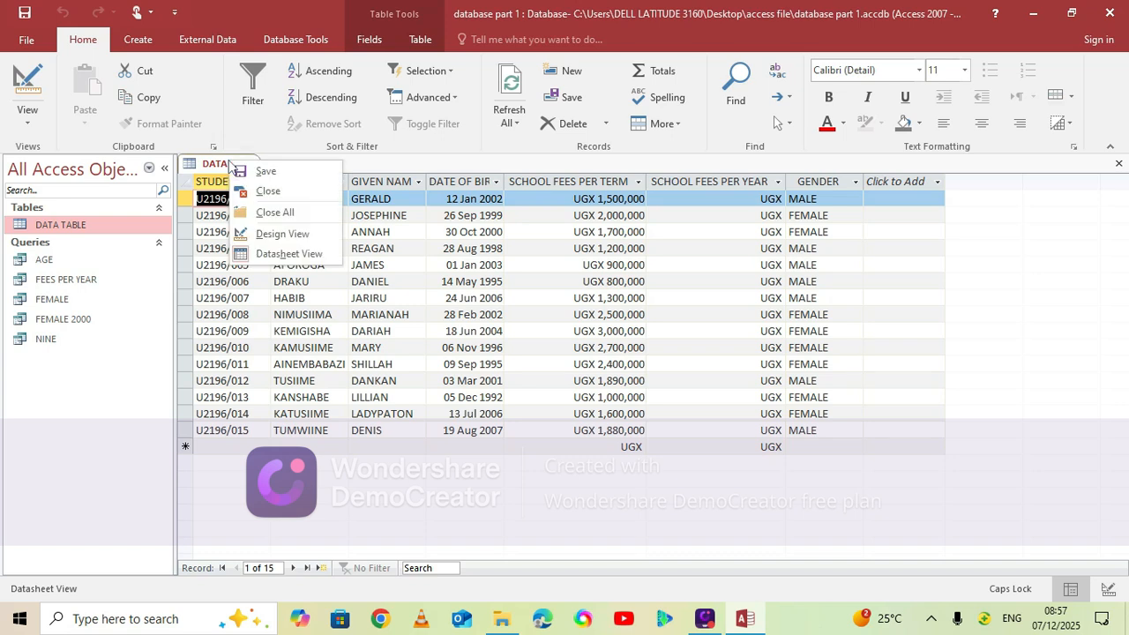
{"action": "left_click", "coordinate": [281, 194]}
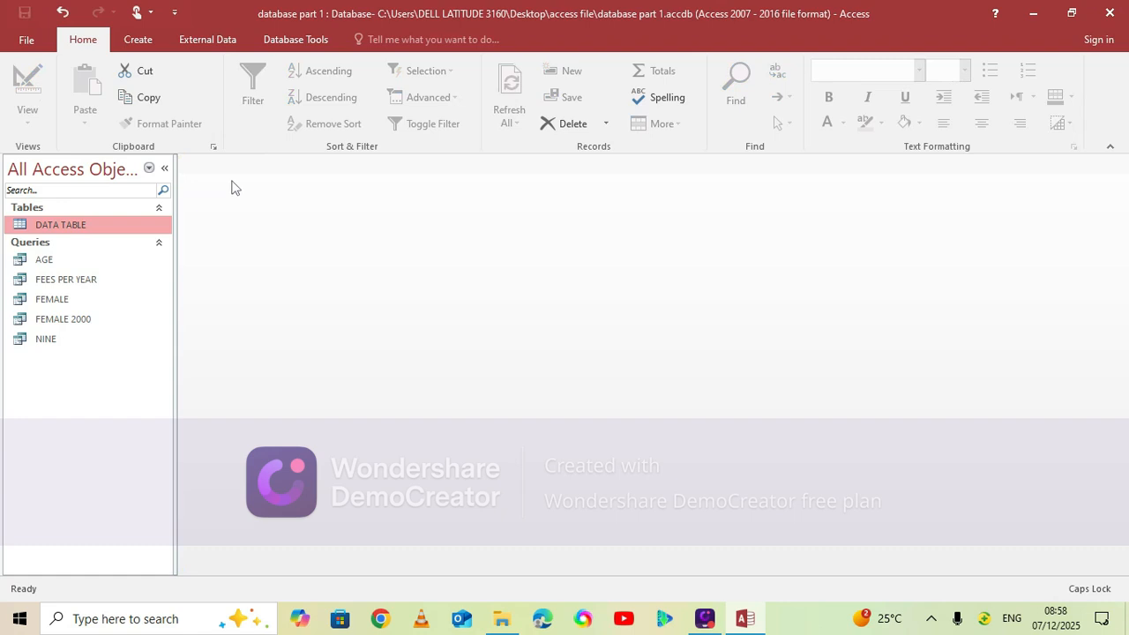
Create another query in Design View with AGE as its source and place all AGE fields in the design grid
{"action": "left_click", "coordinate": [140, 40]}
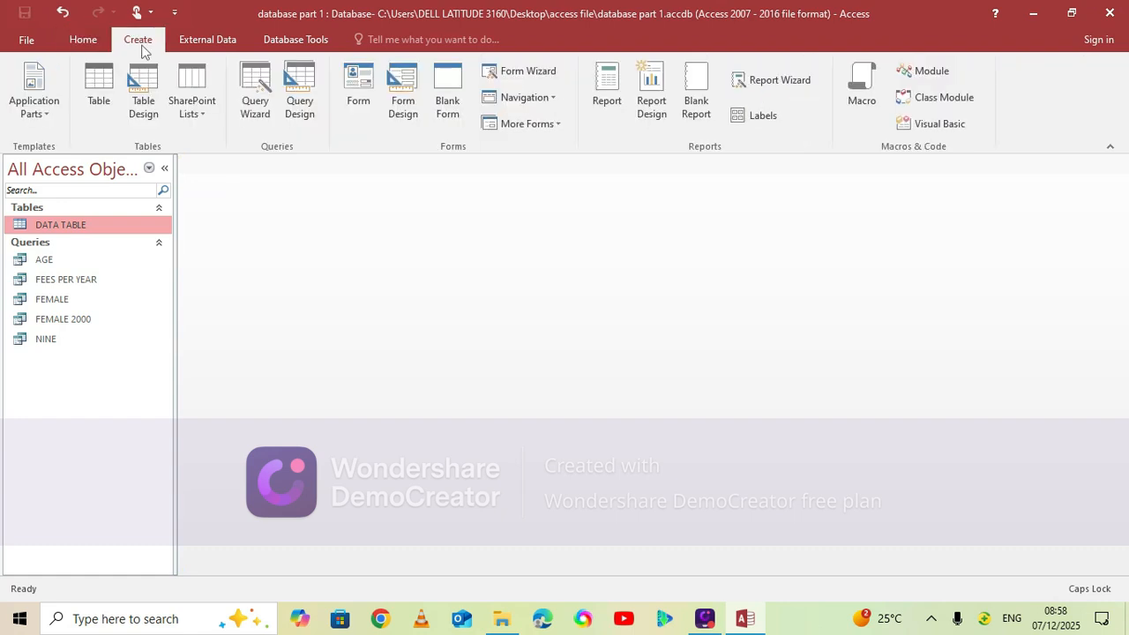
{"action": "left_click", "coordinate": [300, 106]}
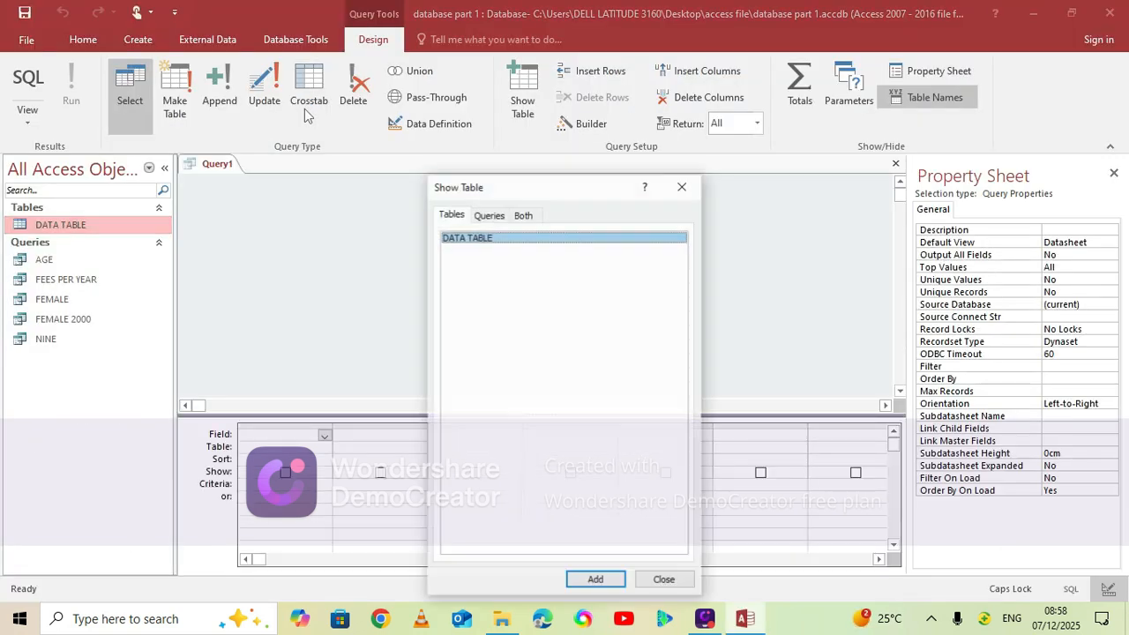
{"action": "left_click", "coordinate": [490, 216]}
{"action": "left_click", "coordinate": [598, 581]}
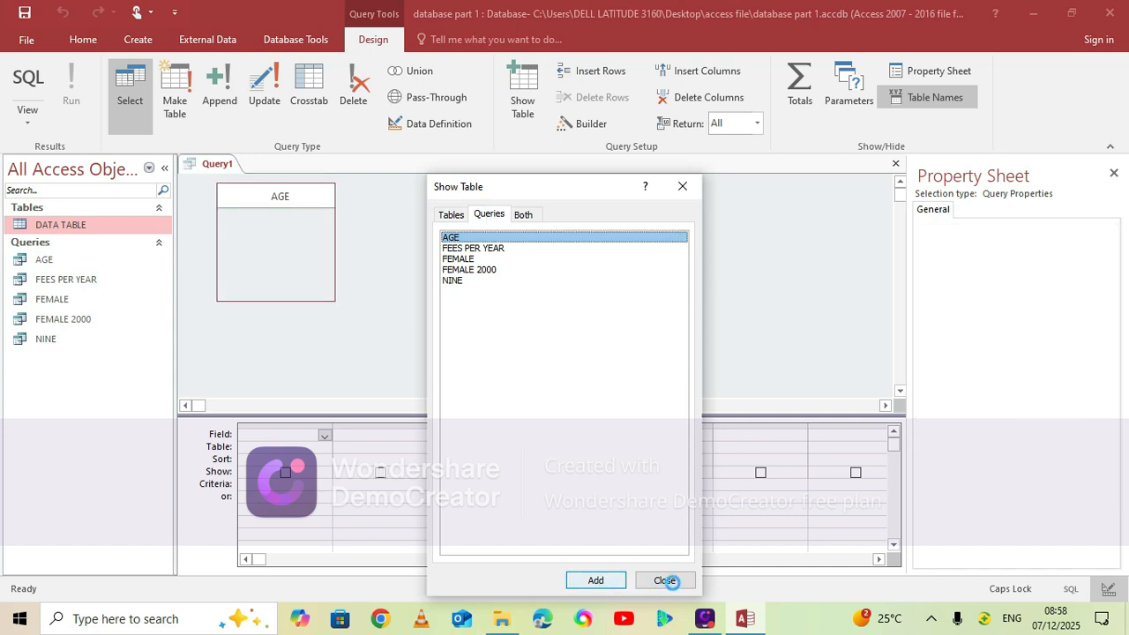
{"action": "left_click", "coordinate": [668, 580]}
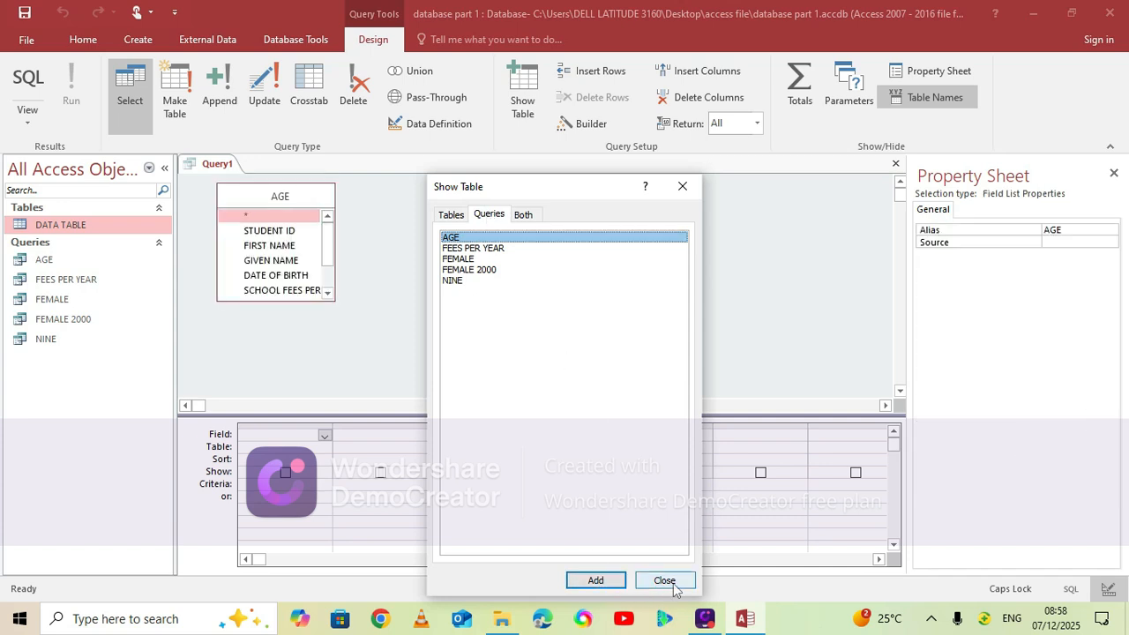
{"action": "left_click", "coordinate": [668, 580]}
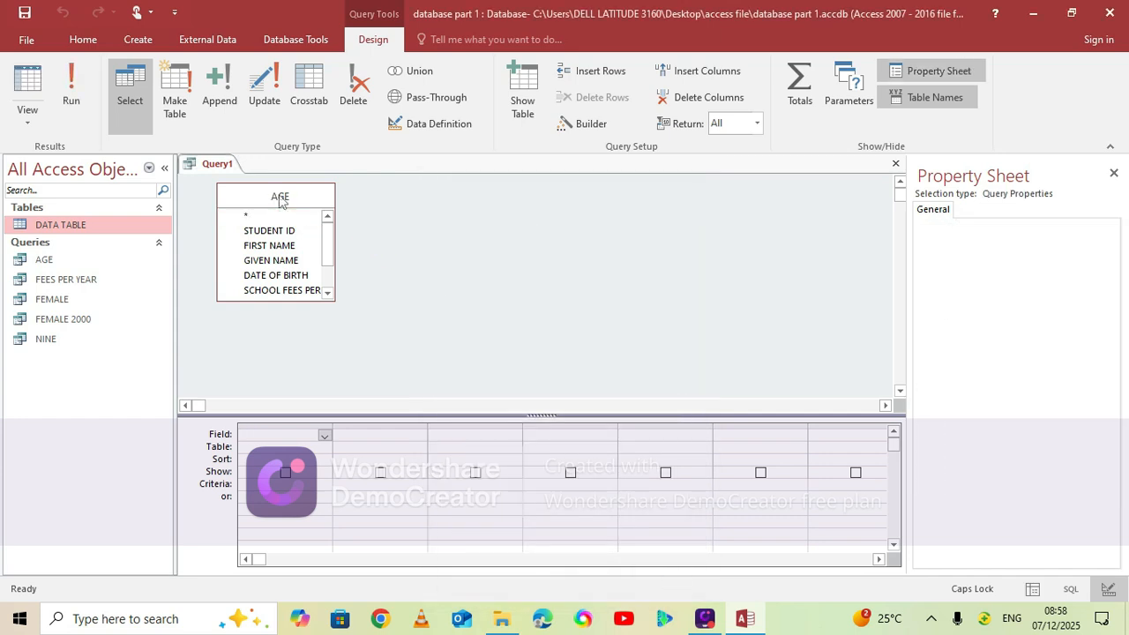
{"action": "double_click", "coordinate": [279, 198]}
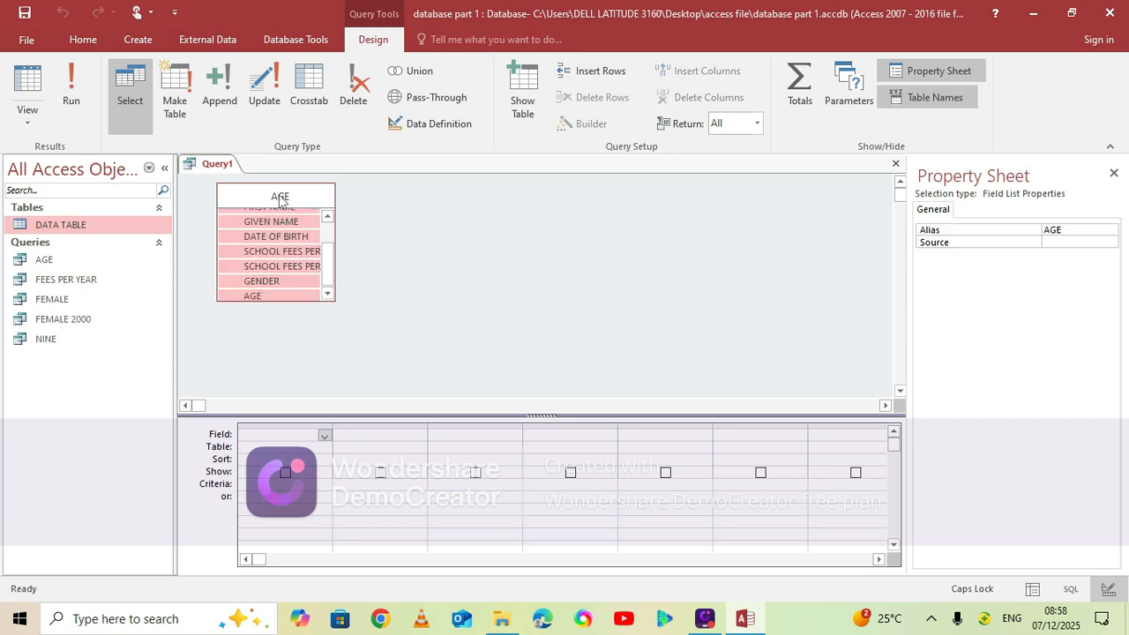
{"action": "left_click_drag", "start_coordinate": [274, 226], "coordinate": [299, 435]}
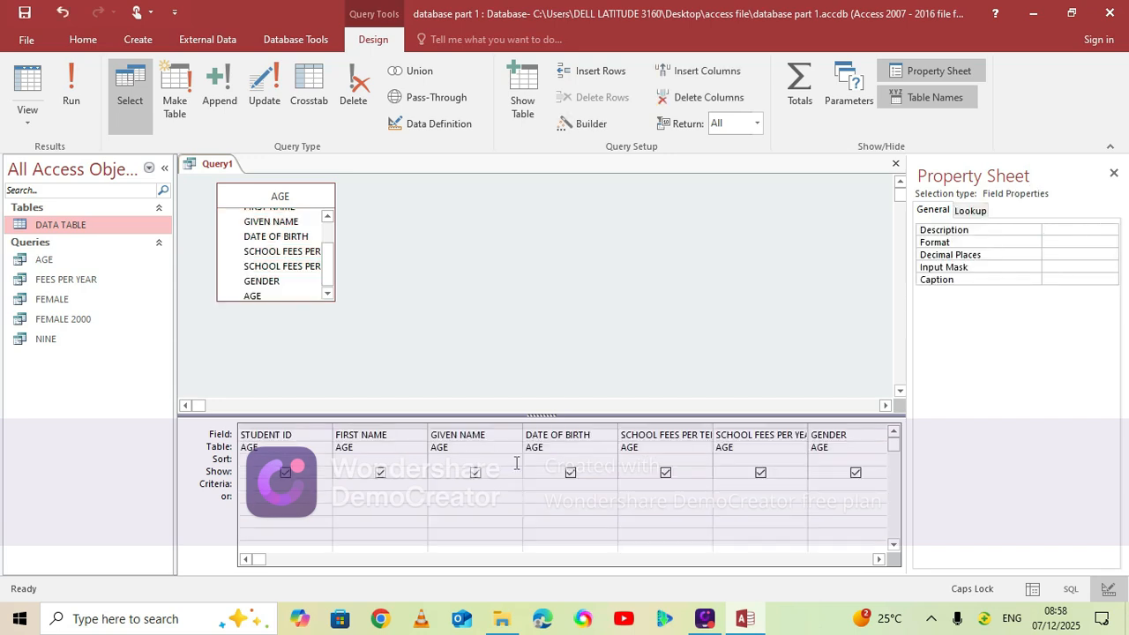
Set the GIVEN NAME criteria to Like "D*" to match given names starting with D
{"action": "left_click", "coordinate": [461, 483]}
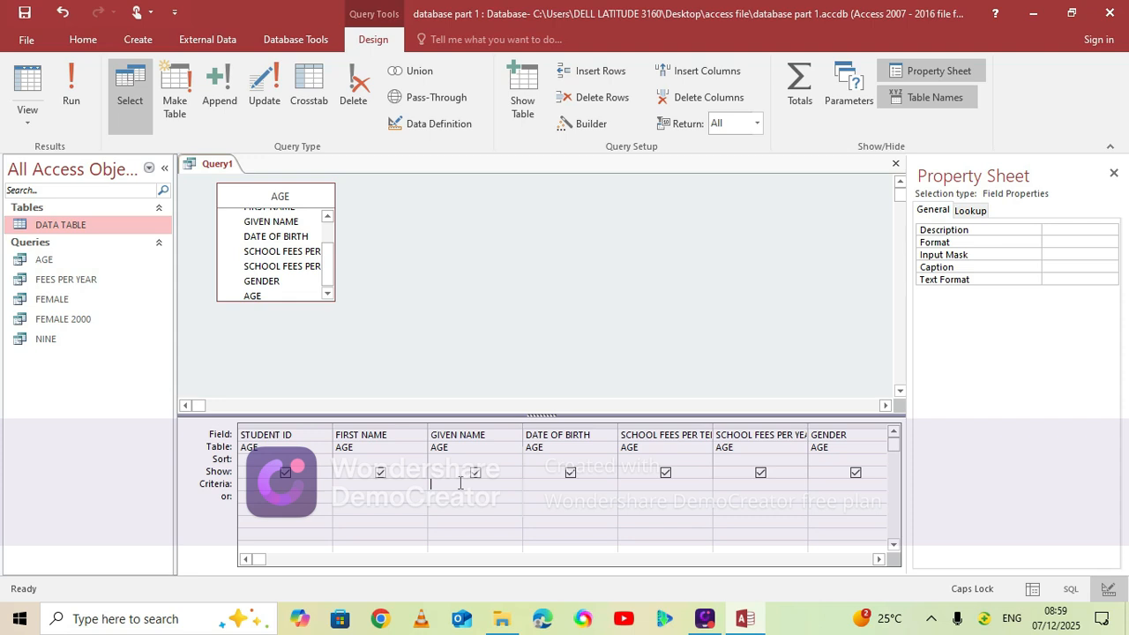
{"action": "type", "text": "D"}
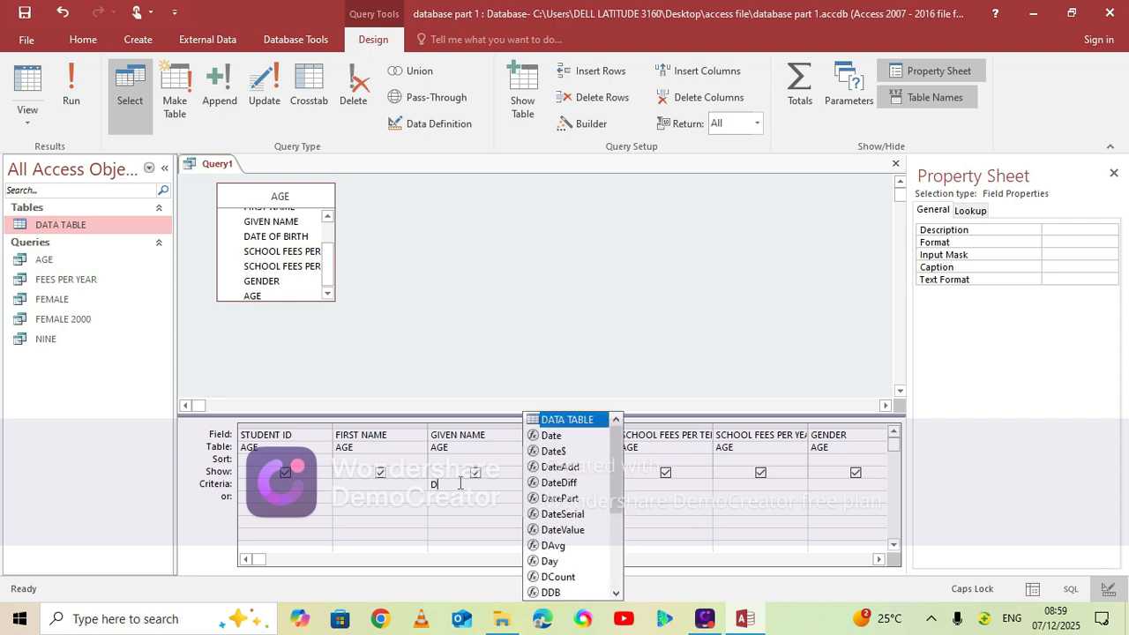
{"action": "key", "text": "BackSpace"}
{"action": "key", "text": "Caps_Lock"}
{"action": "type", "text": "Like"}
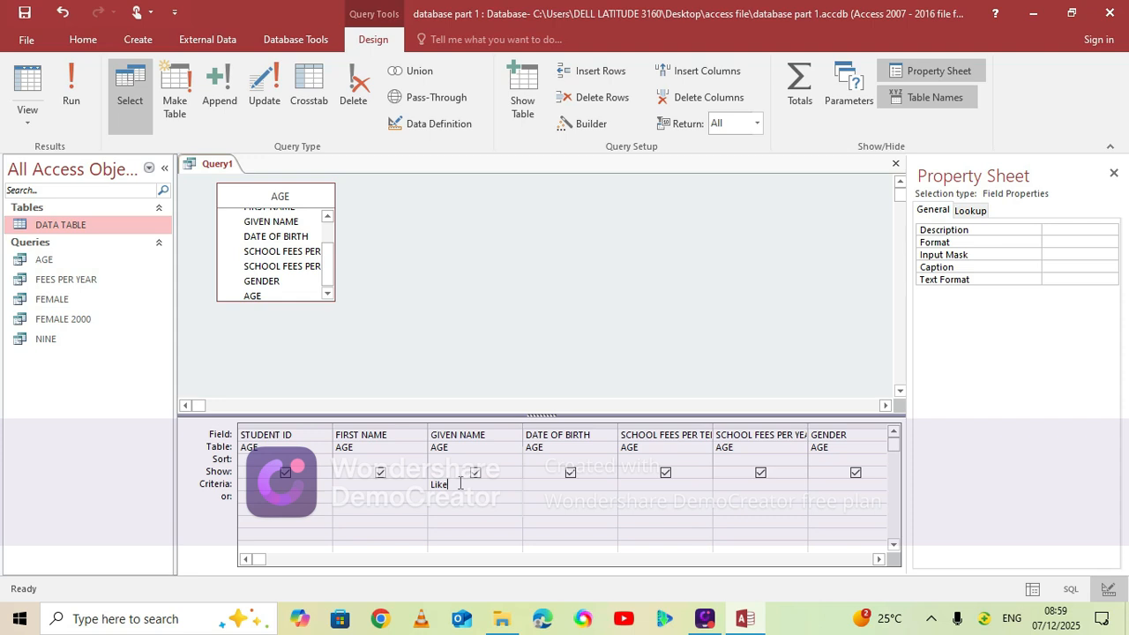
{"action": "type", "text": " \""}
{"action": "key", "text": "Caps_Lock"}
{"action": "type", "text": "D*\""}
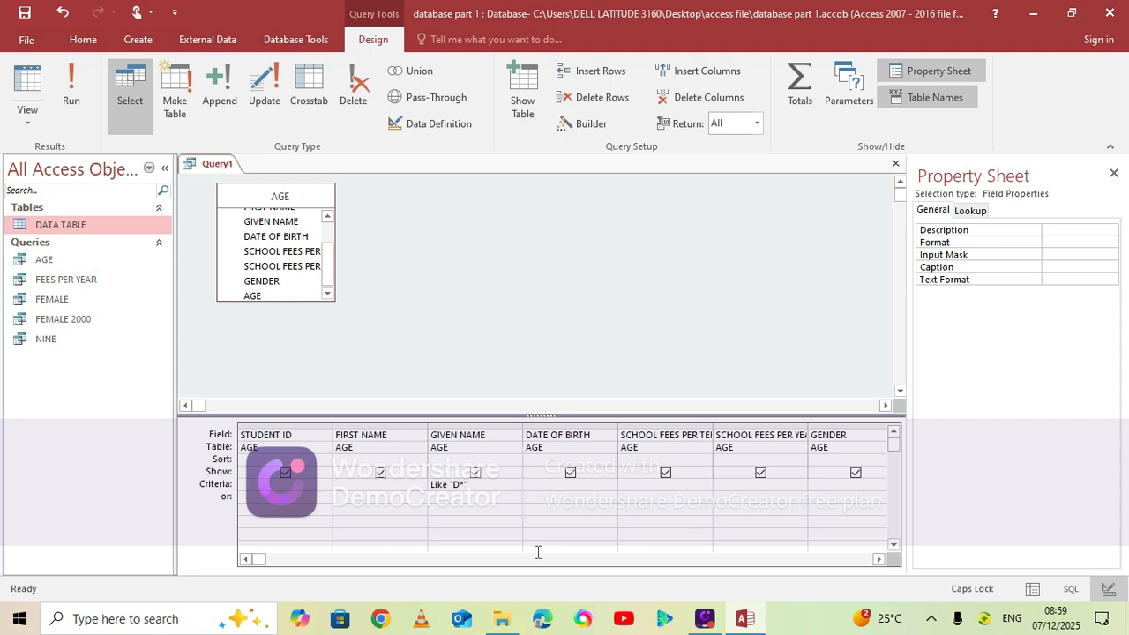
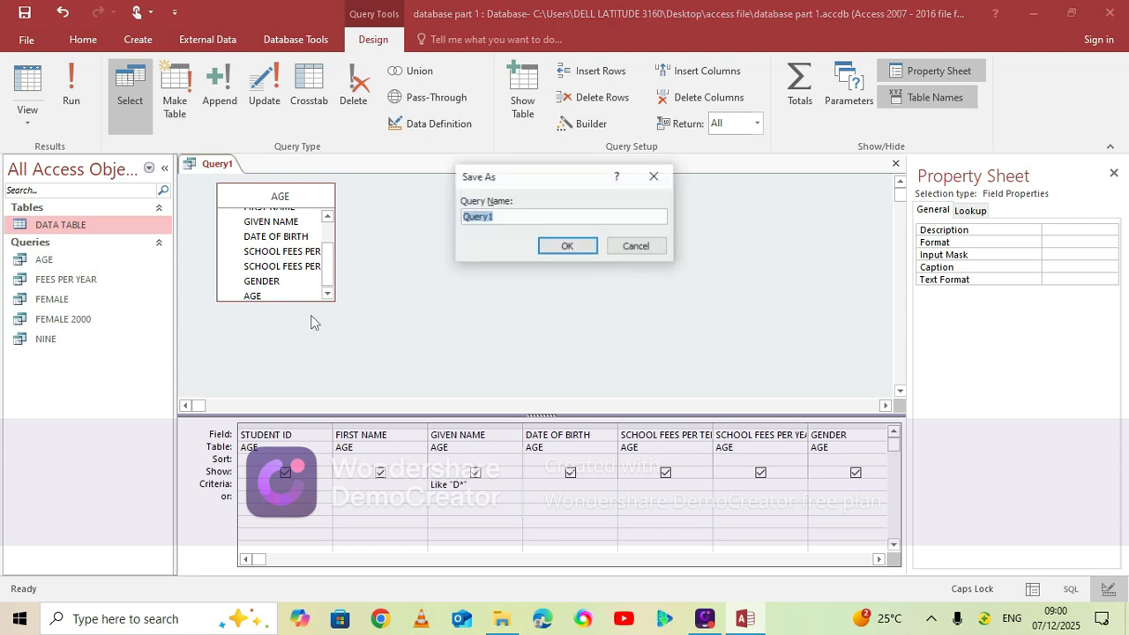
Save the query of given names starting with D under the name LETTER D
{"action": "type", "text": "LETTER D"}
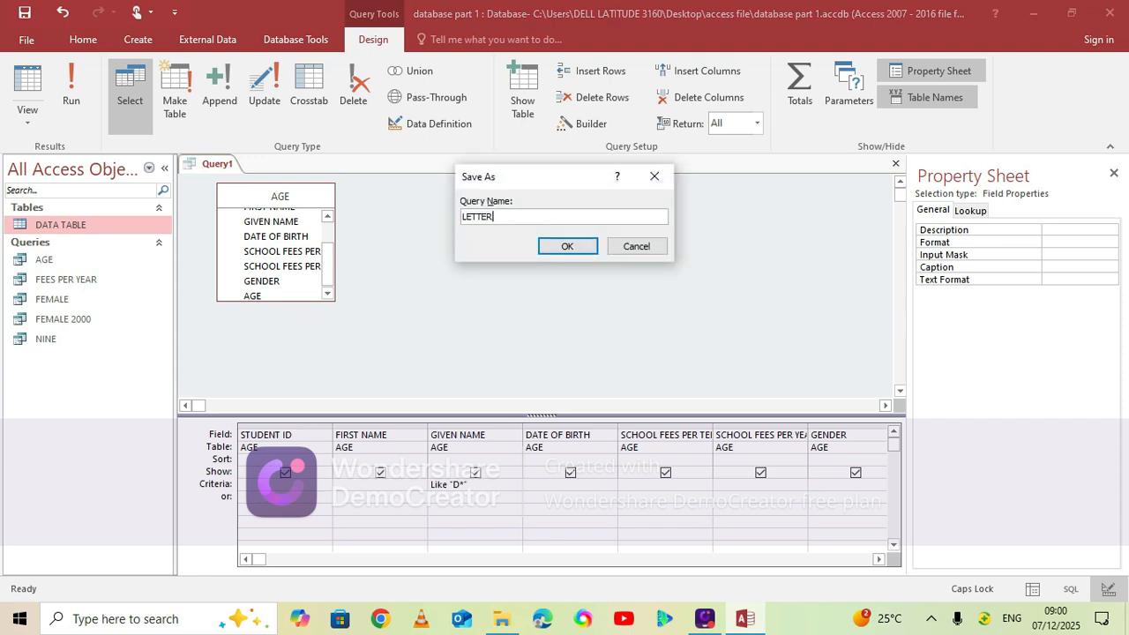
{"action": "left_click", "coordinate": [569, 245]}
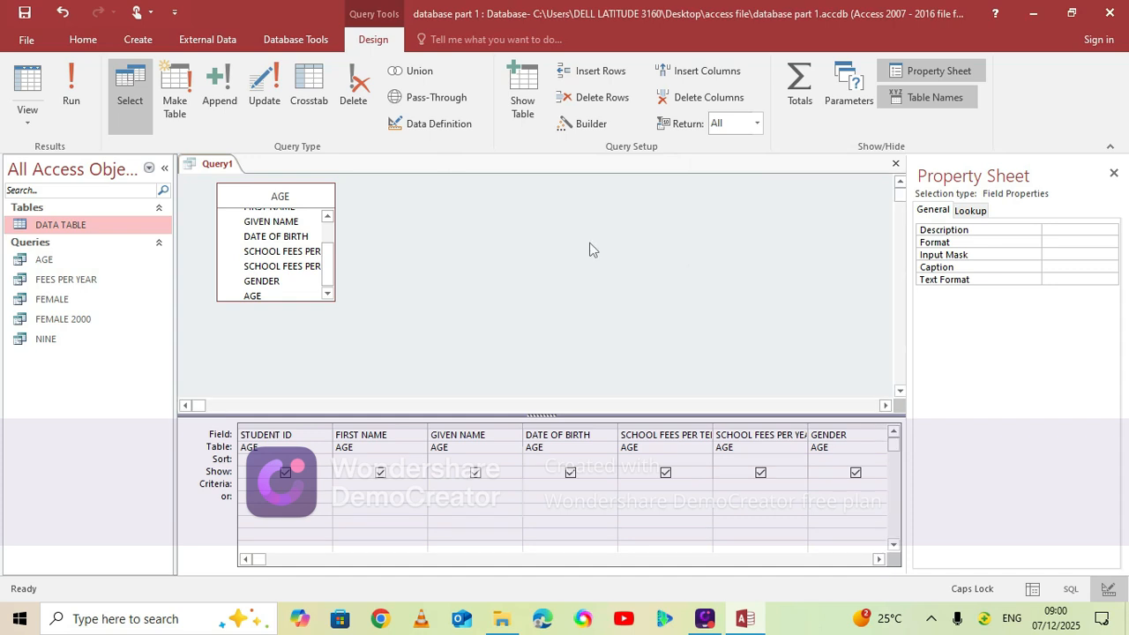
Run the LETTER D query and close its results datasheet
{"action": "left_click", "coordinate": [73, 88]}
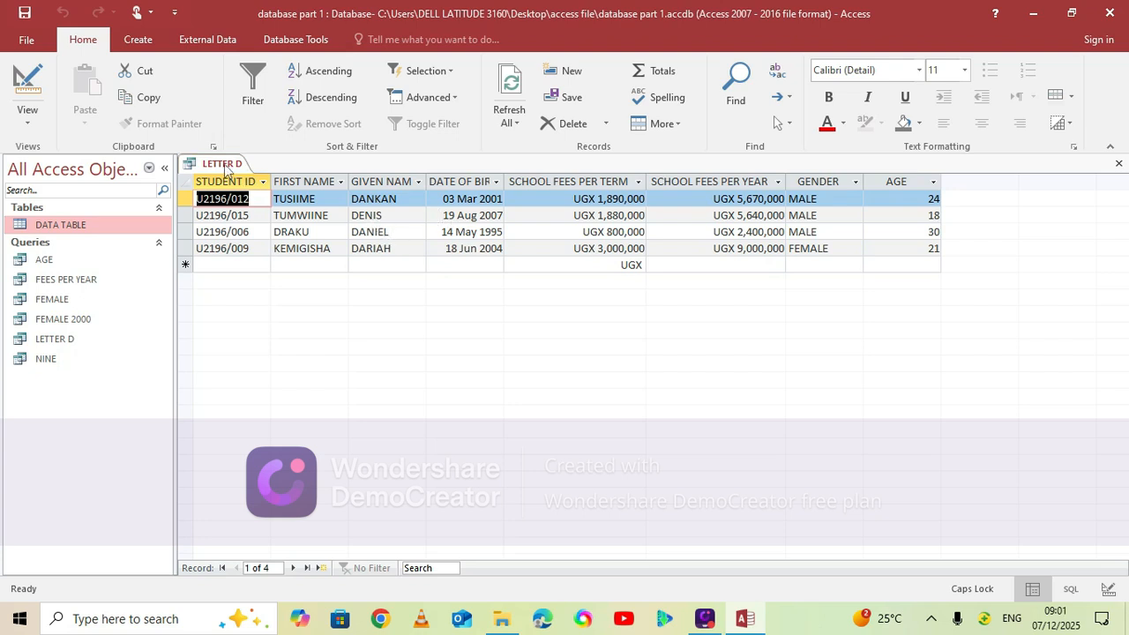
{"action": "right_click", "coordinate": [227, 168]}
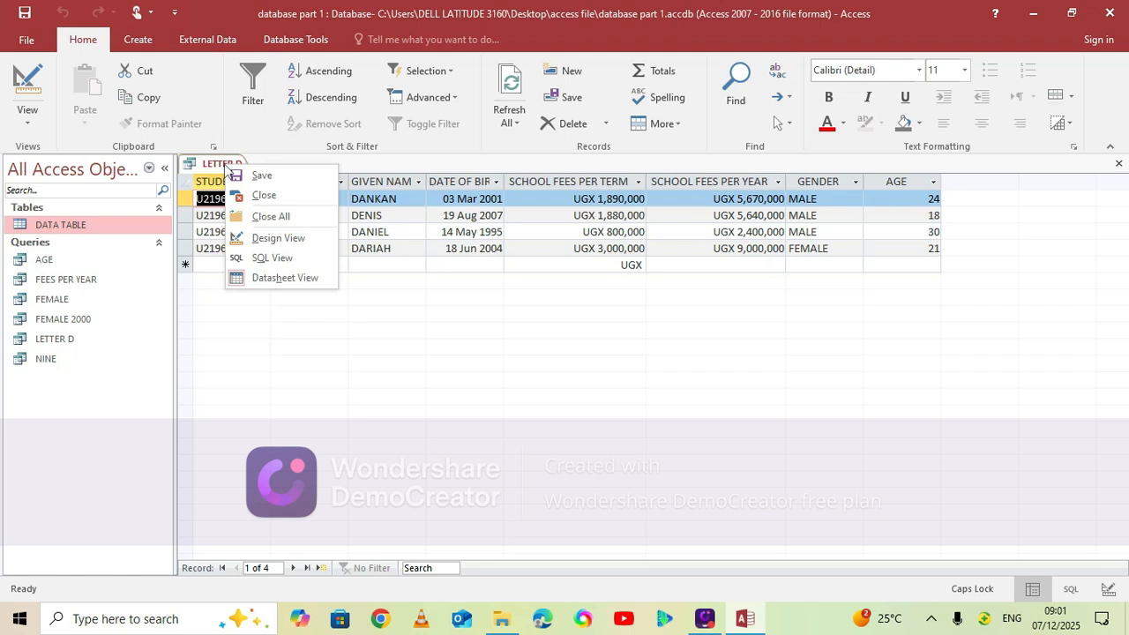
{"action": "left_click", "coordinate": [273, 215]}
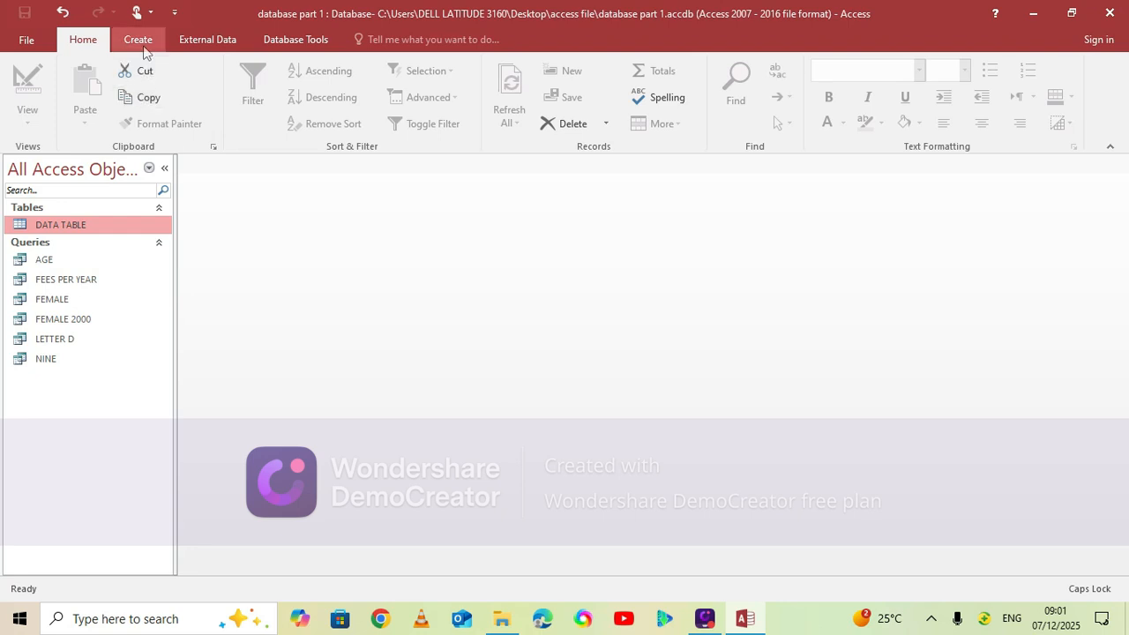
Create a new query in Design View with the AGE query as its source and place all its fields in the design grid
{"action": "left_click", "coordinate": [143, 46]}
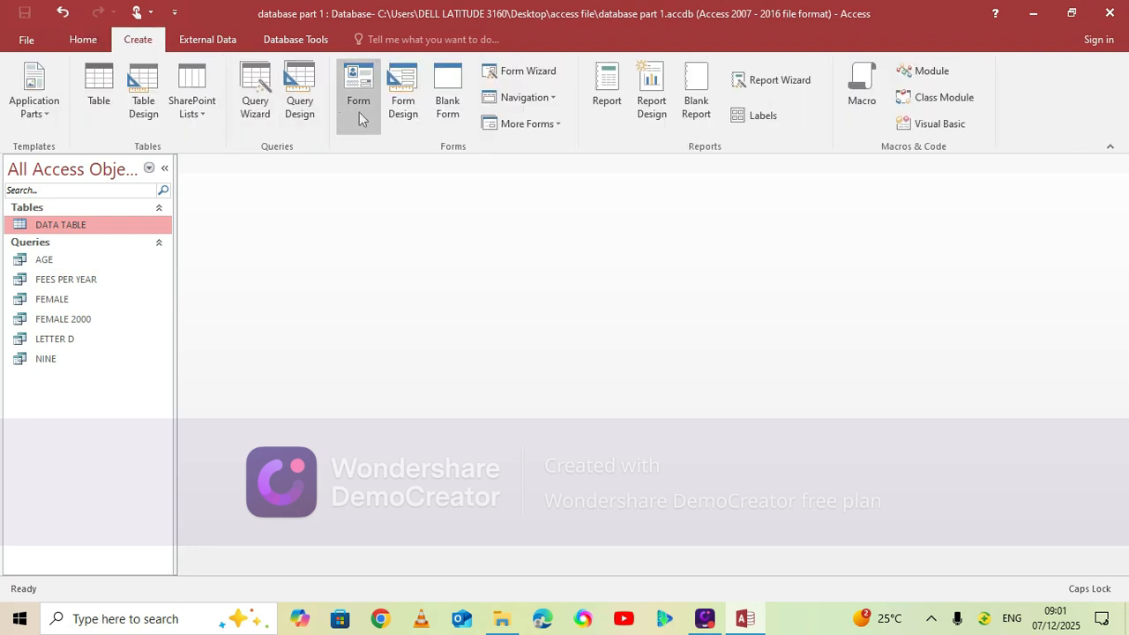
{"action": "left_click", "coordinate": [300, 111]}
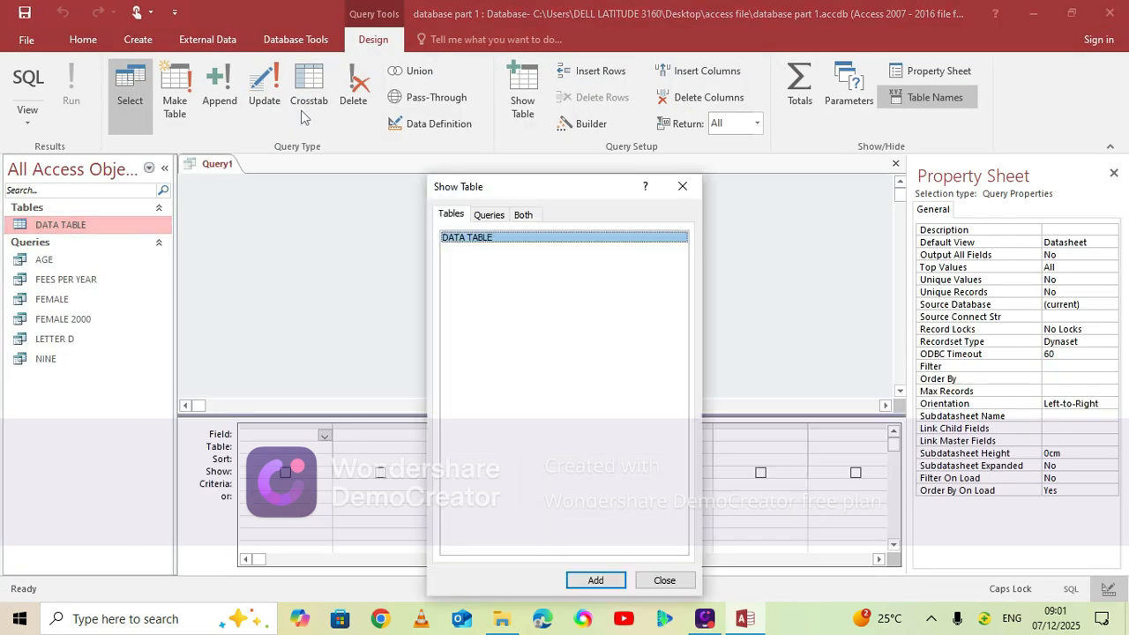
{"action": "left_click", "coordinate": [491, 215]}
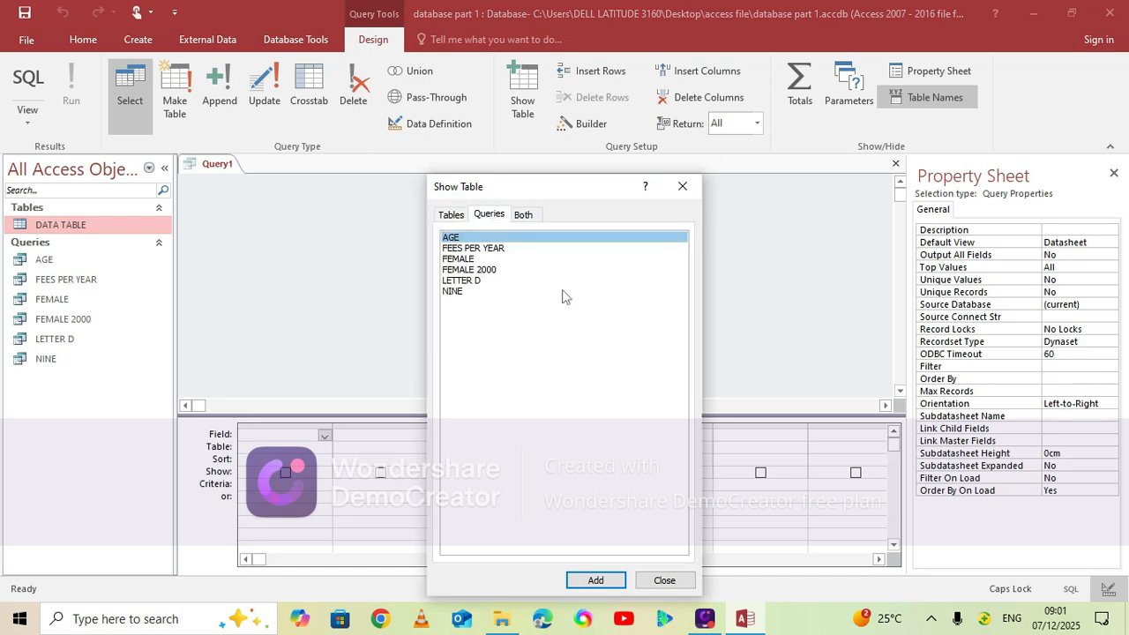
{"action": "left_click", "coordinate": [597, 580]}
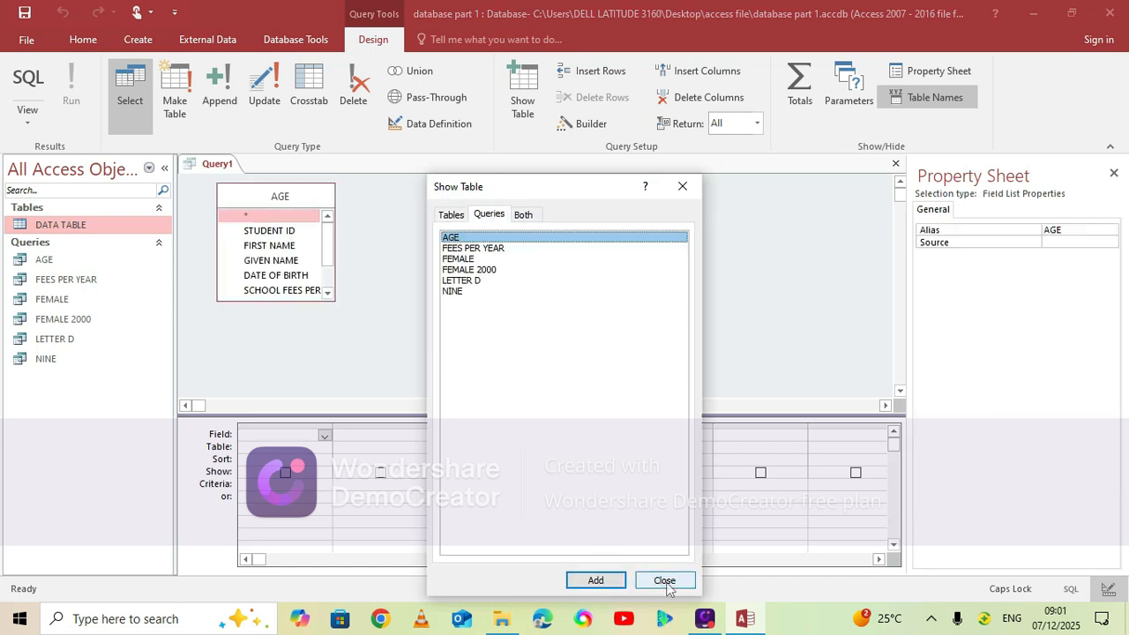
{"action": "left_click", "coordinate": [664, 581]}
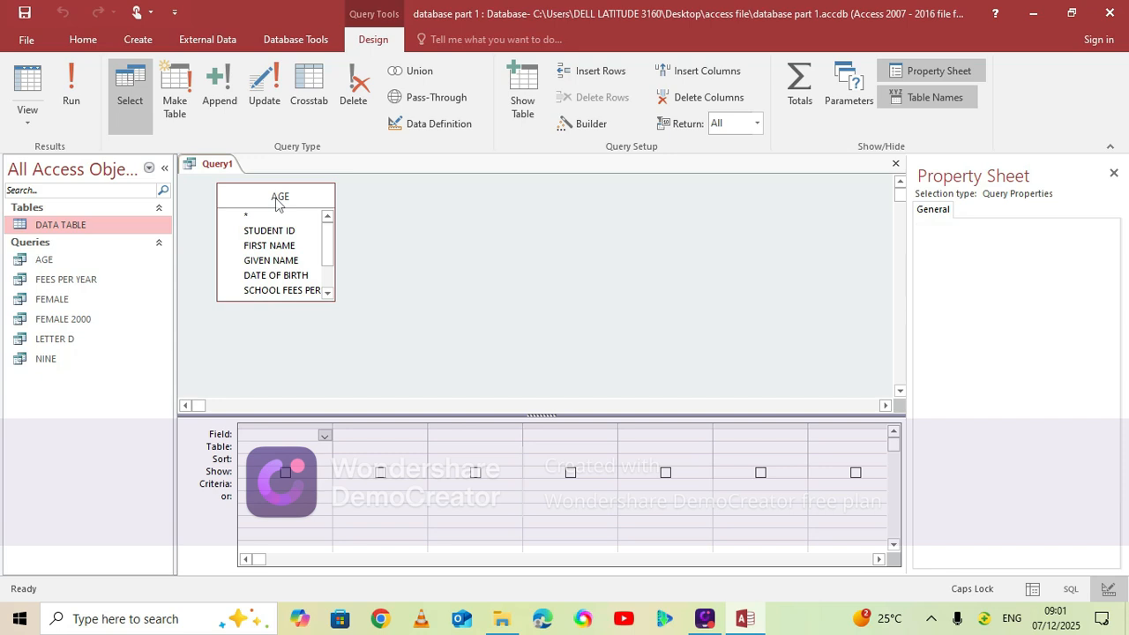
{"action": "double_click", "coordinate": [280, 198]}
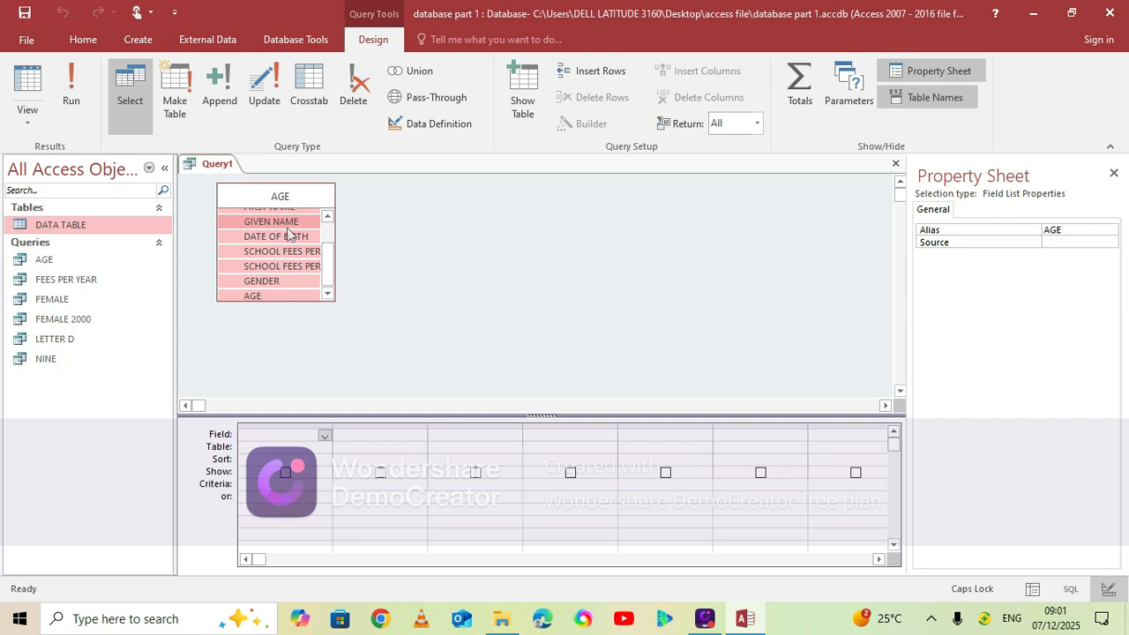
{"action": "left_click_drag", "start_coordinate": [287, 234], "coordinate": [302, 437]}
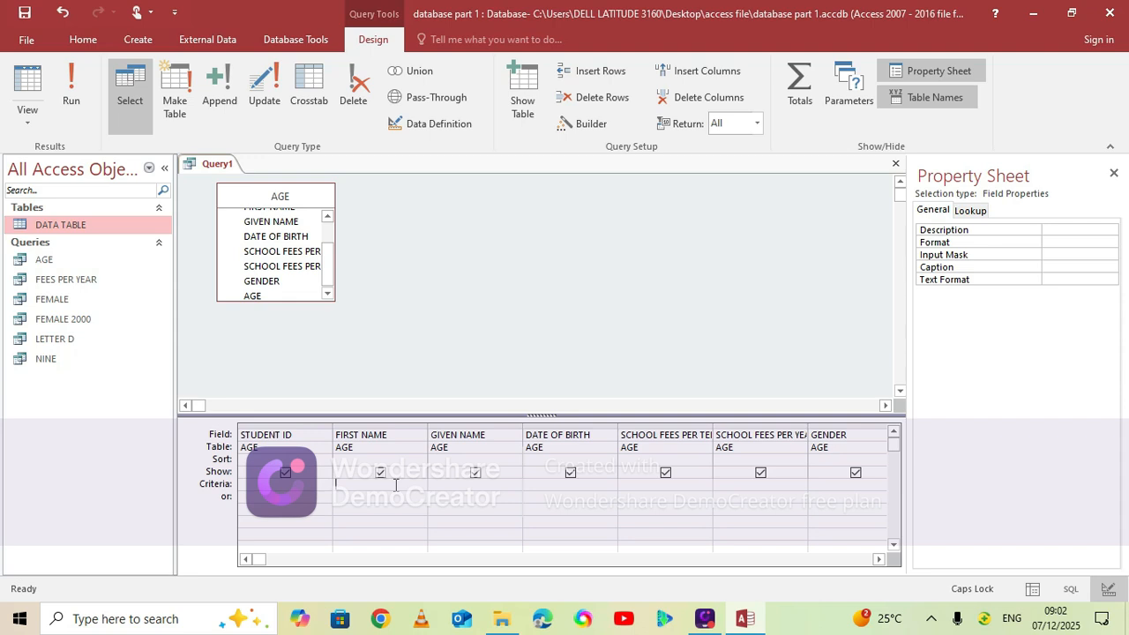
Set the FIRST NAME criteria to Like "*A*" to match first names containing the letter A
{"action": "key", "text": "Caps_Lock"}
{"action": "type", "text": "Like"}
{"action": "key", "text": "Caps_Lock"}
{"action": "type", "text": "\"A"}
{"action": "key", "text": "BackSpace"}
{"action": "type", "text": "*A*\""}
{"action": "left_click", "coordinate": [395, 484]}
Save the query under the name LETTER A
{"action": "key", "text": "ctrl+s"}
{"action": "type", "text": "LETTER A"}
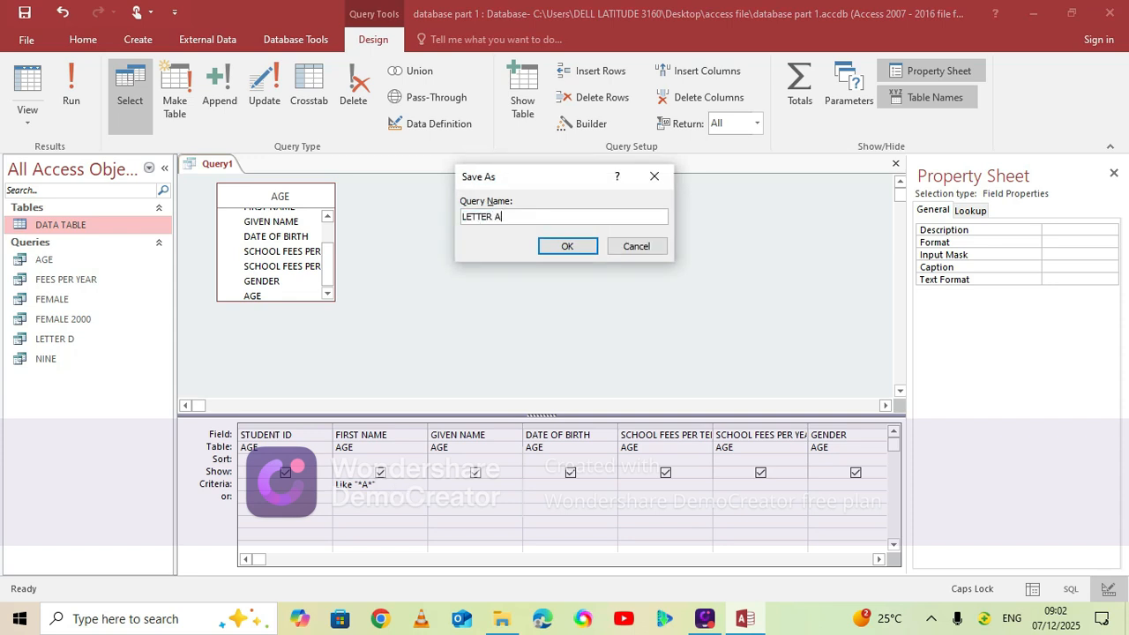
{"action": "left_click", "coordinate": [569, 246]}
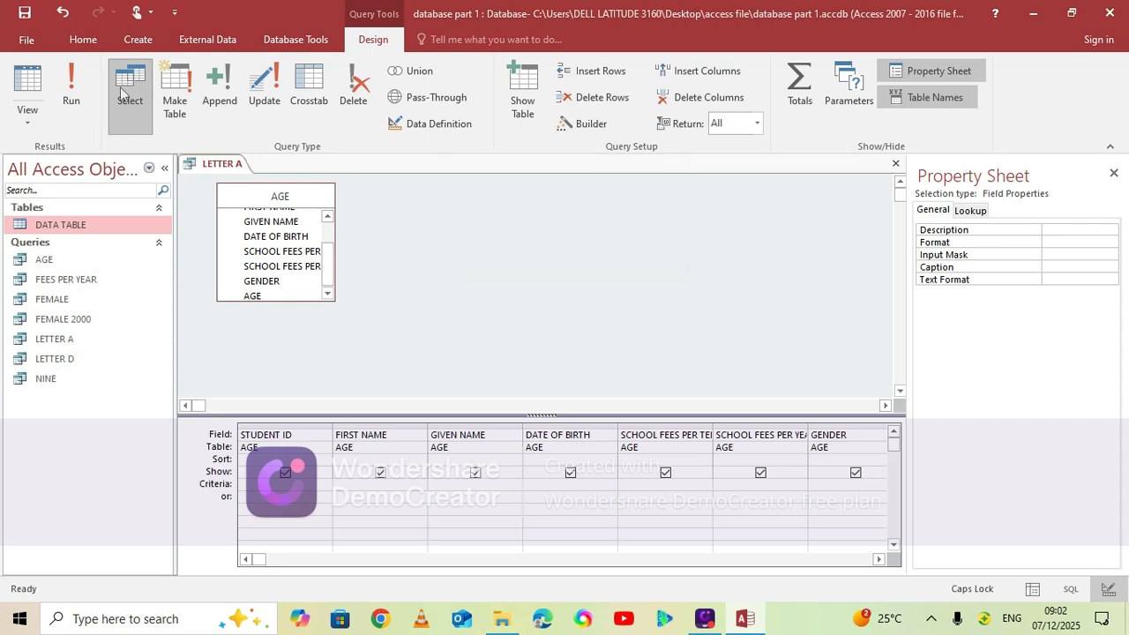
Run the LETTER A query and close its results datasheet
{"action": "left_click", "coordinate": [71, 97]}
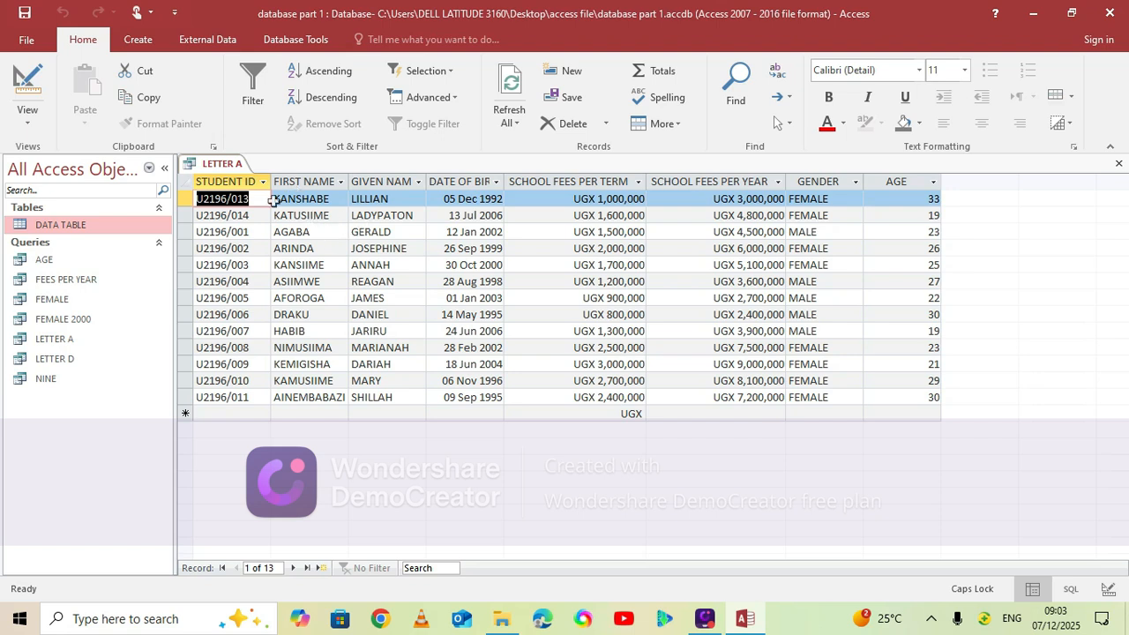
{"action": "right_click", "coordinate": [224, 168]}
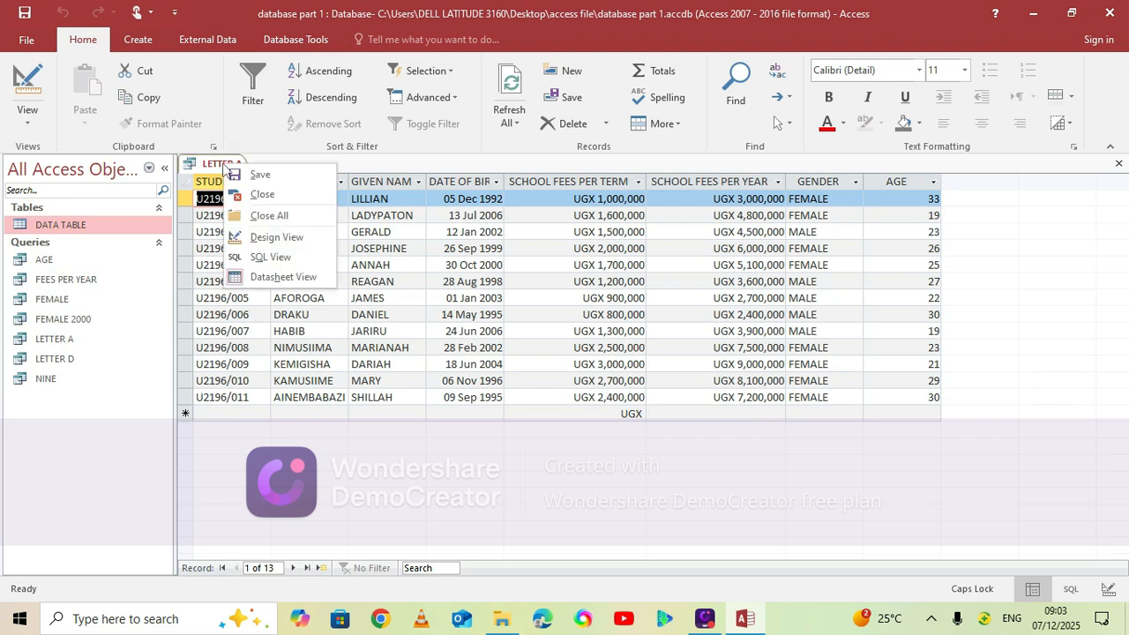
{"action": "left_click", "coordinate": [269, 215]}
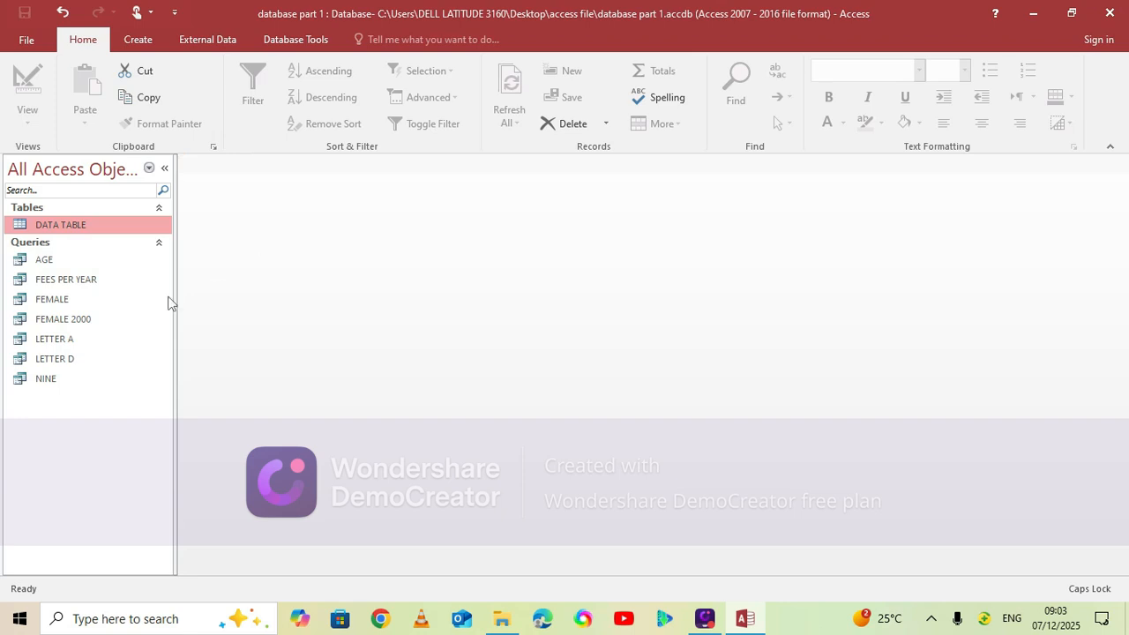
Open DATA TABLE to review the students' dates of birth and close it again
{"action": "left_click", "coordinate": [81, 225]}
{"action": "double_click", "coordinate": [80, 225]}
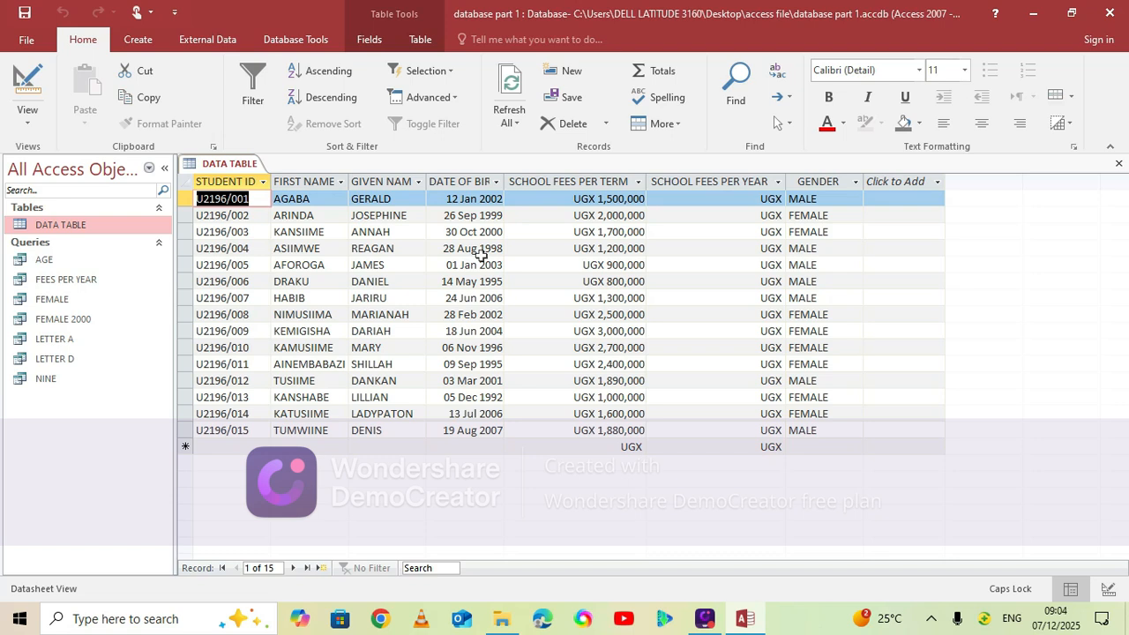
{"action": "right_click", "coordinate": [244, 169]}
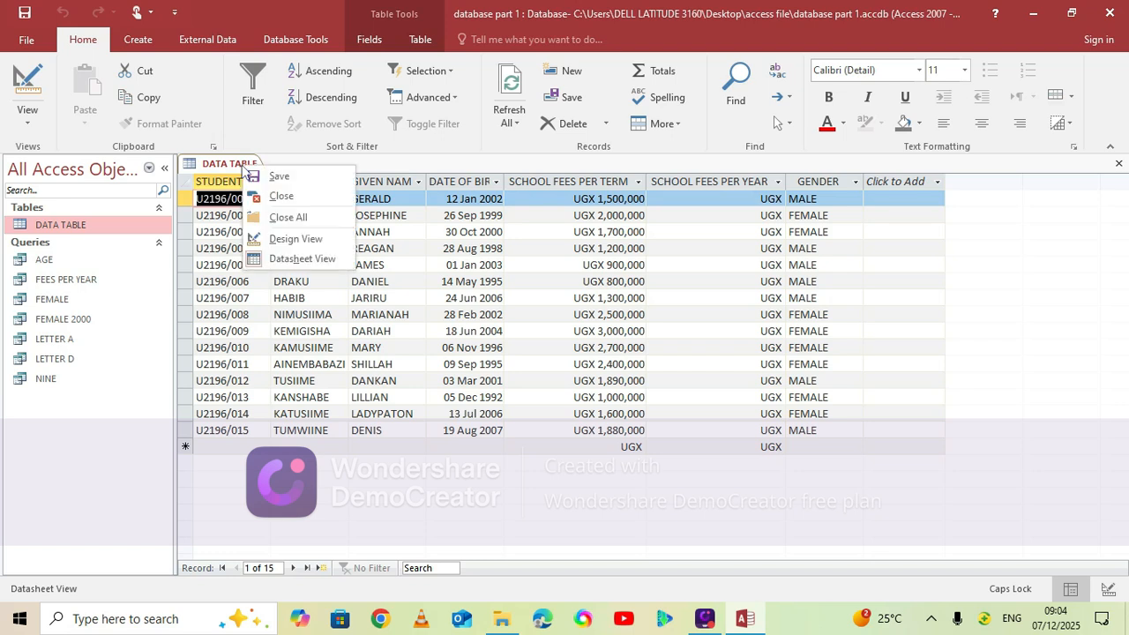
{"action": "left_click", "coordinate": [297, 217]}
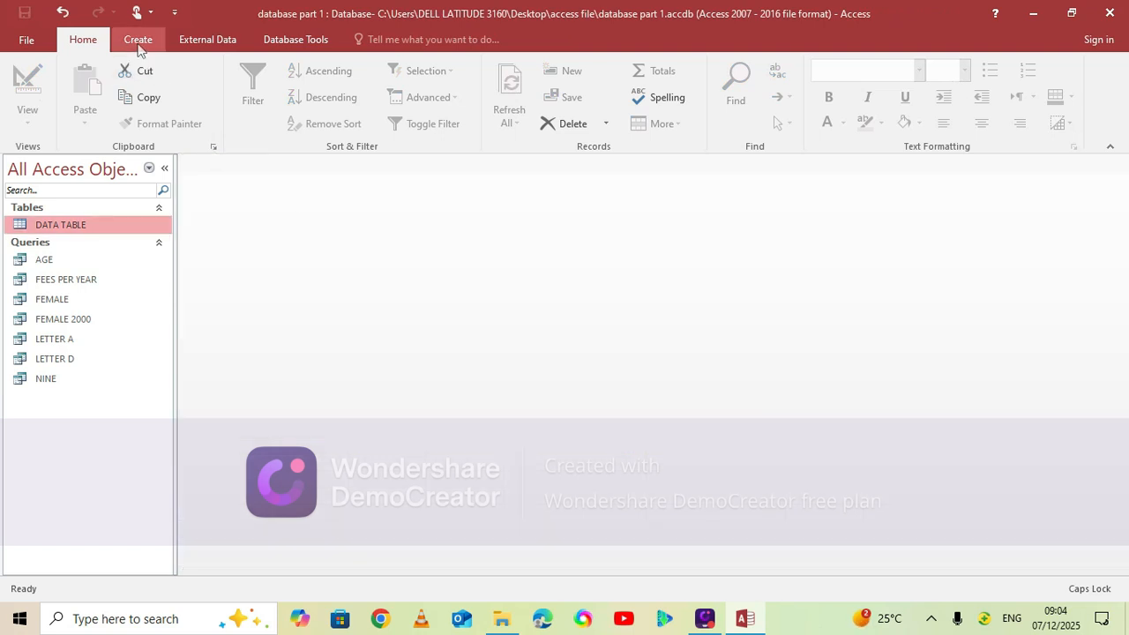
Start one more query in Design View based on the AGE query and add all AGE fields to the grid
{"action": "left_click", "coordinate": [137, 44]}
{"action": "left_click", "coordinate": [301, 114]}
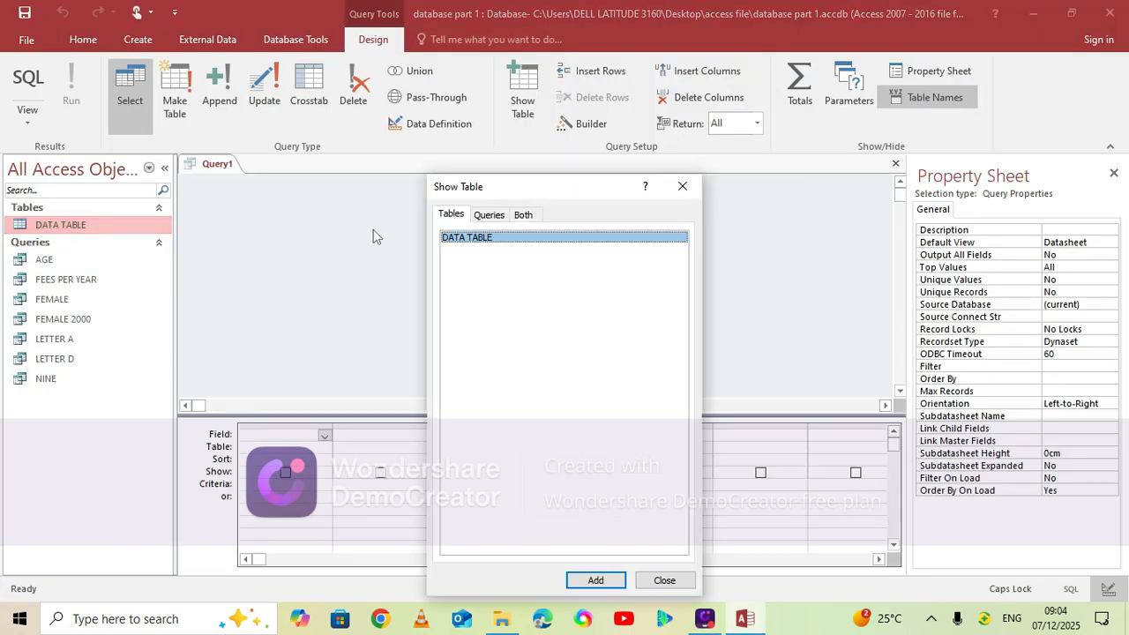
{"action": "left_click", "coordinate": [490, 216]}
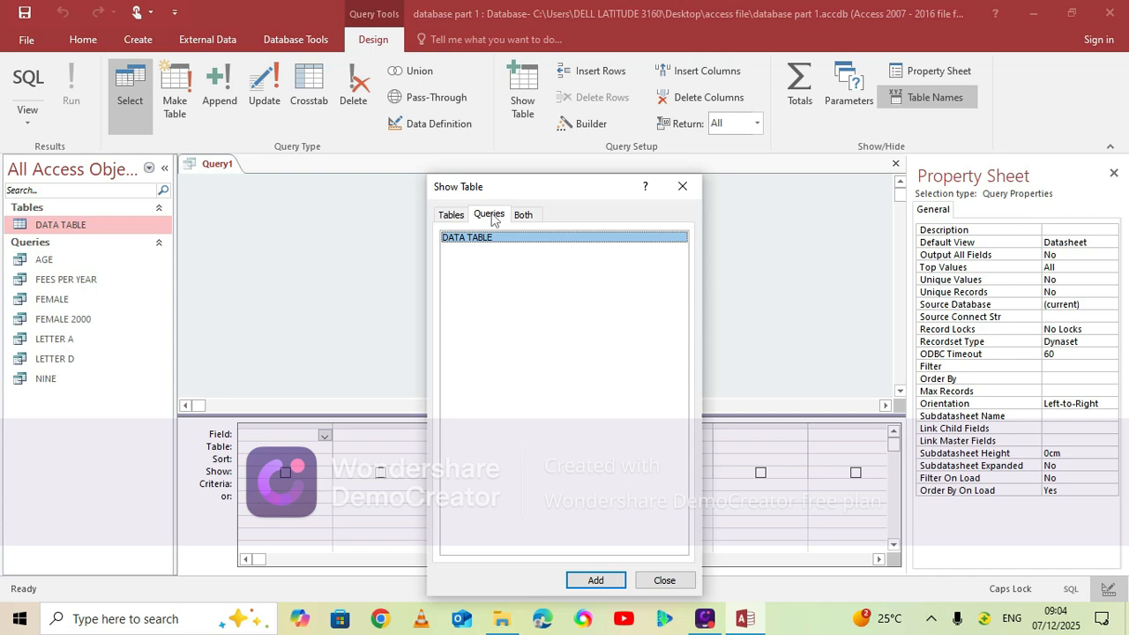
{"action": "left_click", "coordinate": [596, 580]}
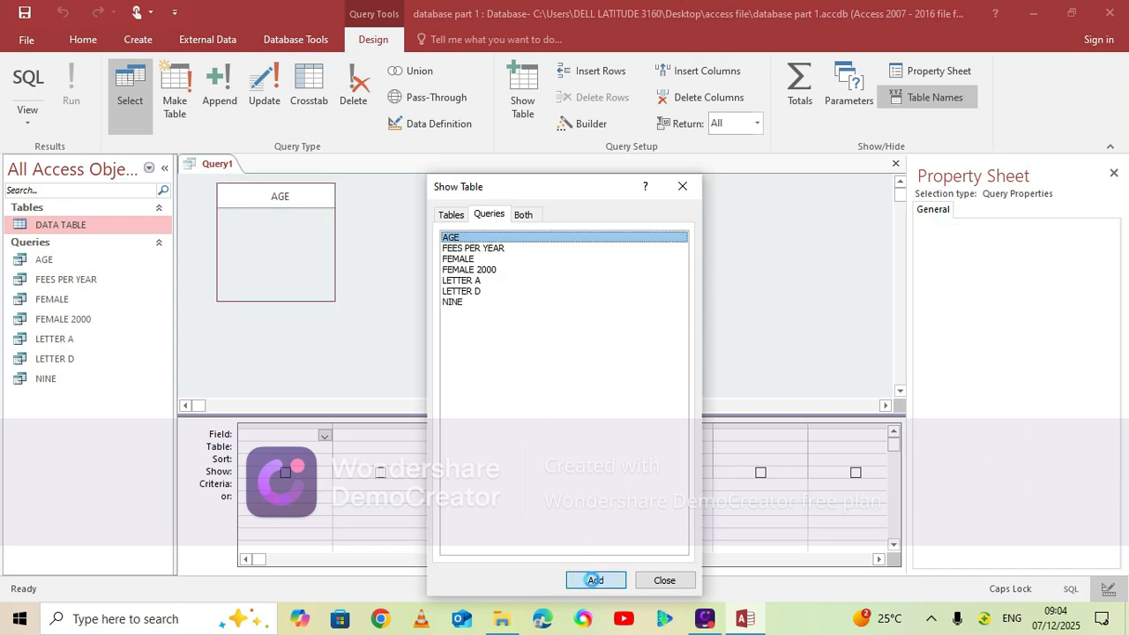
{"action": "left_click", "coordinate": [662, 580]}
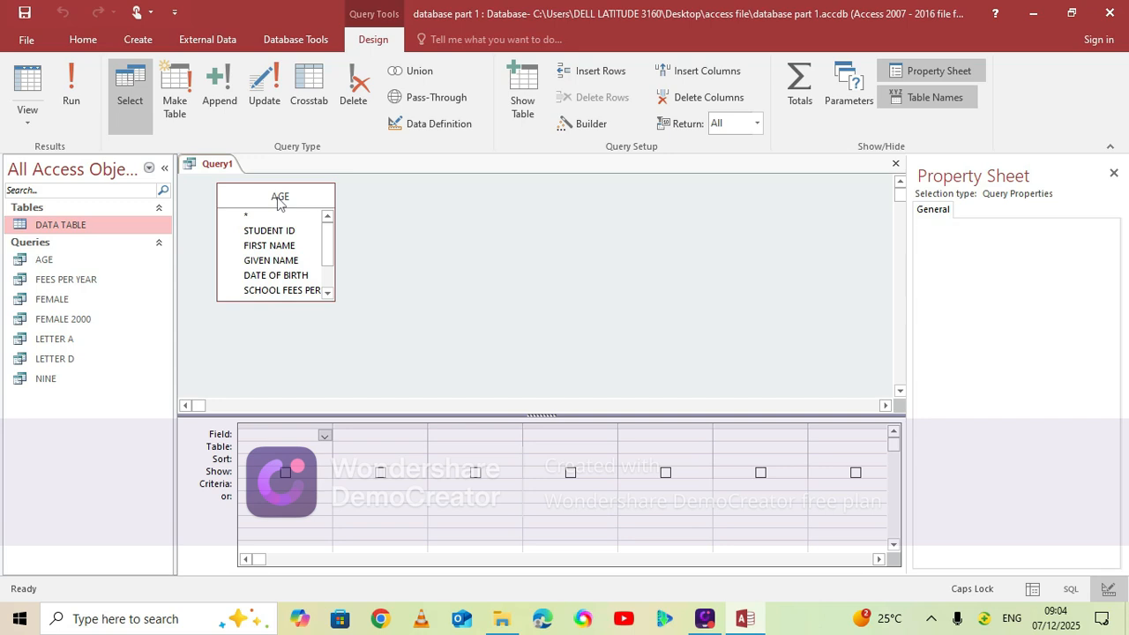
{"action": "double_click", "coordinate": [278, 198]}
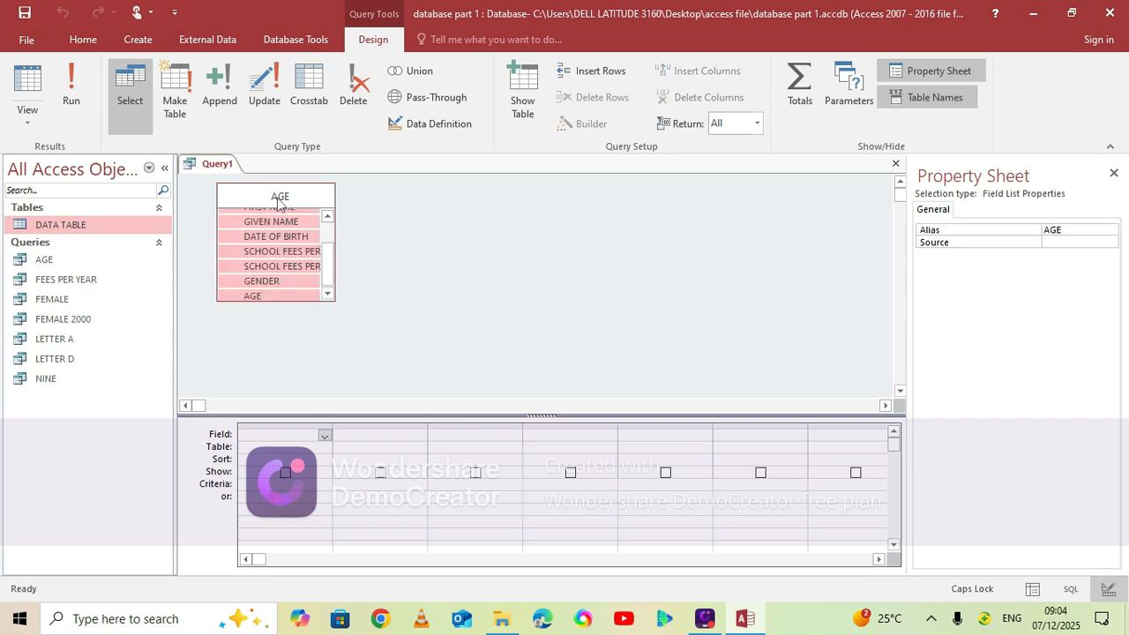
{"action": "left_click_drag", "start_coordinate": [275, 224], "coordinate": [297, 435]}
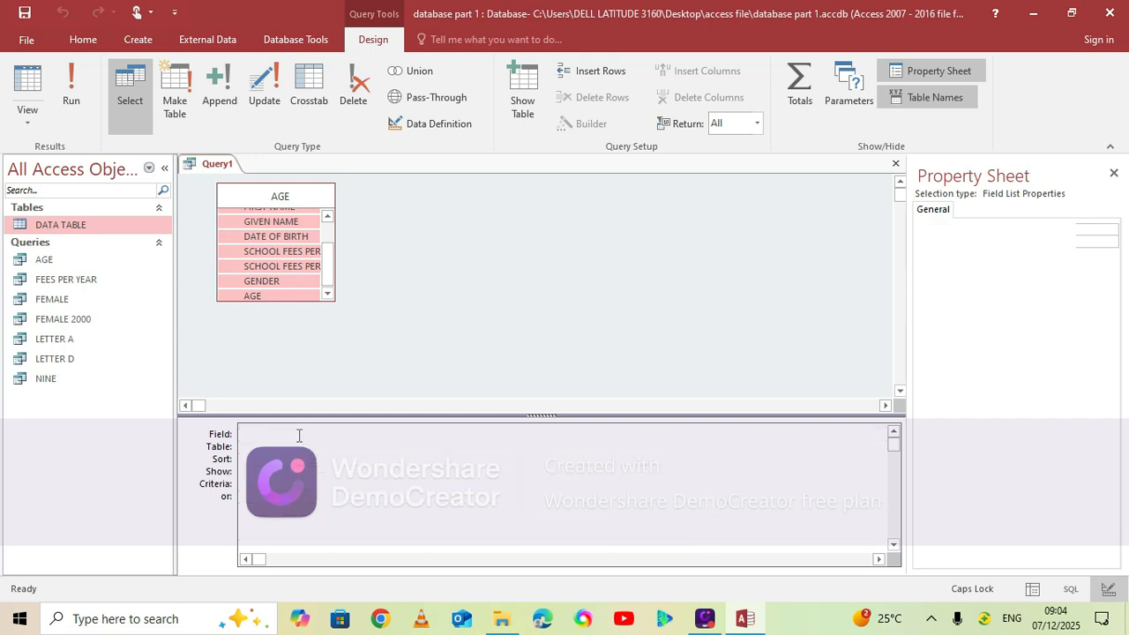
Set the DATE OF BIRTH criteria to >#31/12/1999#<#1/1/2004# to target births between those dates
{"action": "left_click", "coordinate": [544, 483]}
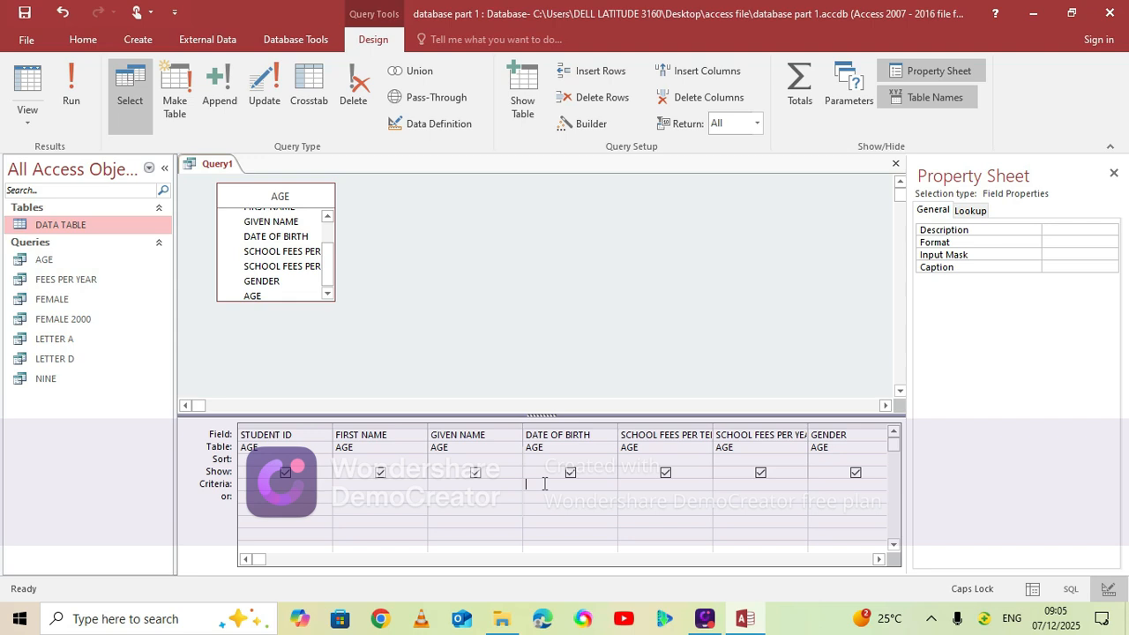
{"action": "type", "text": ">"}
{"action": "type", "text": "#"}
{"action": "type", "text": "3"}
{"action": "type", "text": "1/12/1"}
{"action": "type", "text": "999"}
{"action": "type", "text": "<"}
{"action": "type", "text": "#"}
{"action": "type", "text": "1/1/"}
{"action": "type", "text": "2004"}
{"action": "type", "text": "#"}
{"action": "left_click", "coordinate": [544, 484]}
Save the date-of-birth query under the name >1999<2004
{"action": "key", "text": "ctrl+s"}
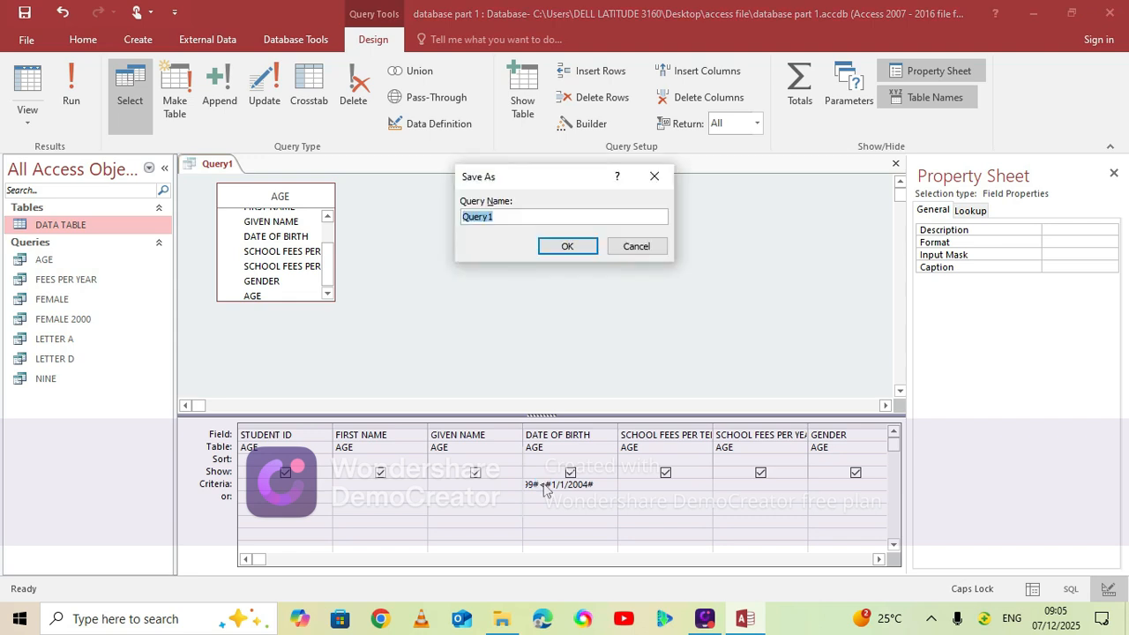
{"action": "type", "text": "1"}
{"action": "key", "text": "BackSpace"}
{"action": "type", "text": ">1999<2004"}
{"action": "left_click", "coordinate": [571, 248]}
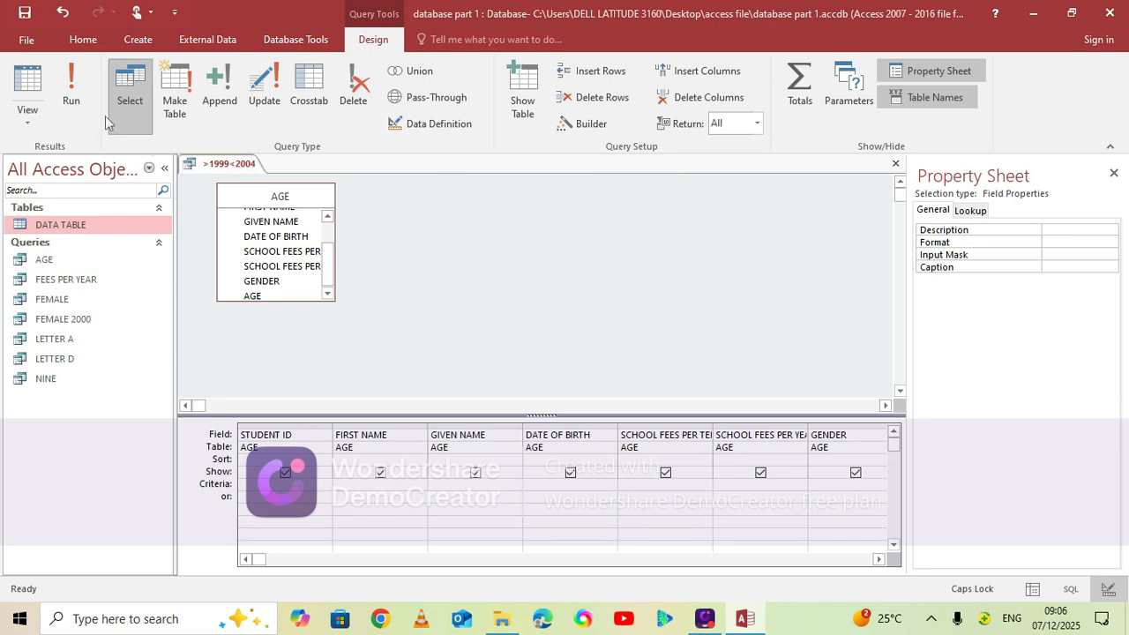
Run the >1999<2004 query to check its records and return it to Design View
{"action": "left_click", "coordinate": [75, 101]}
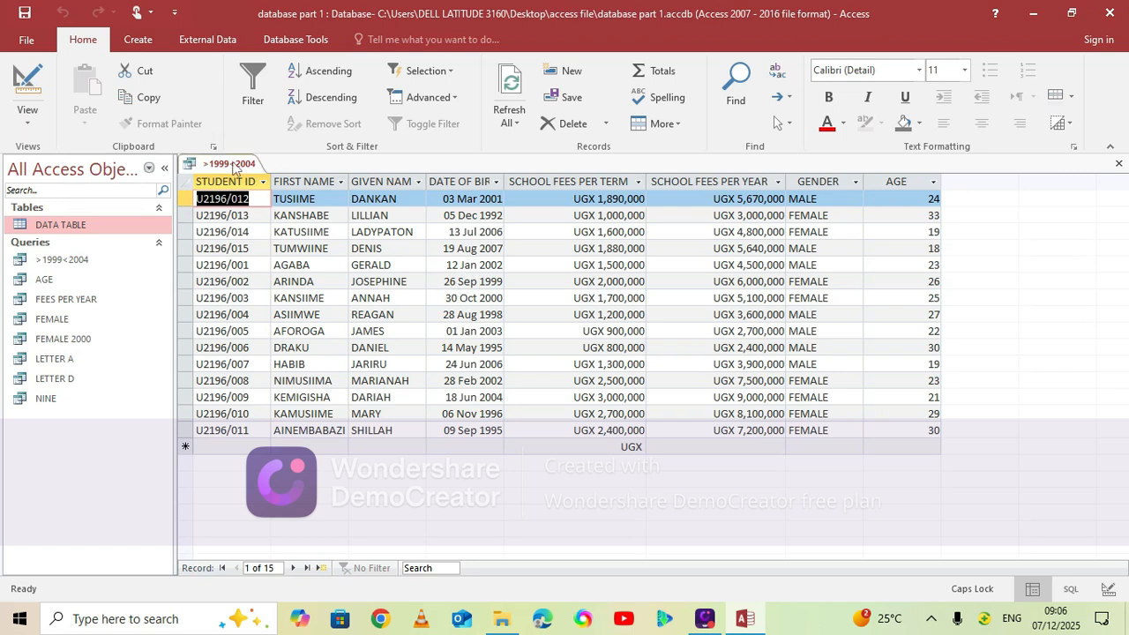
{"action": "right_click", "coordinate": [235, 168]}
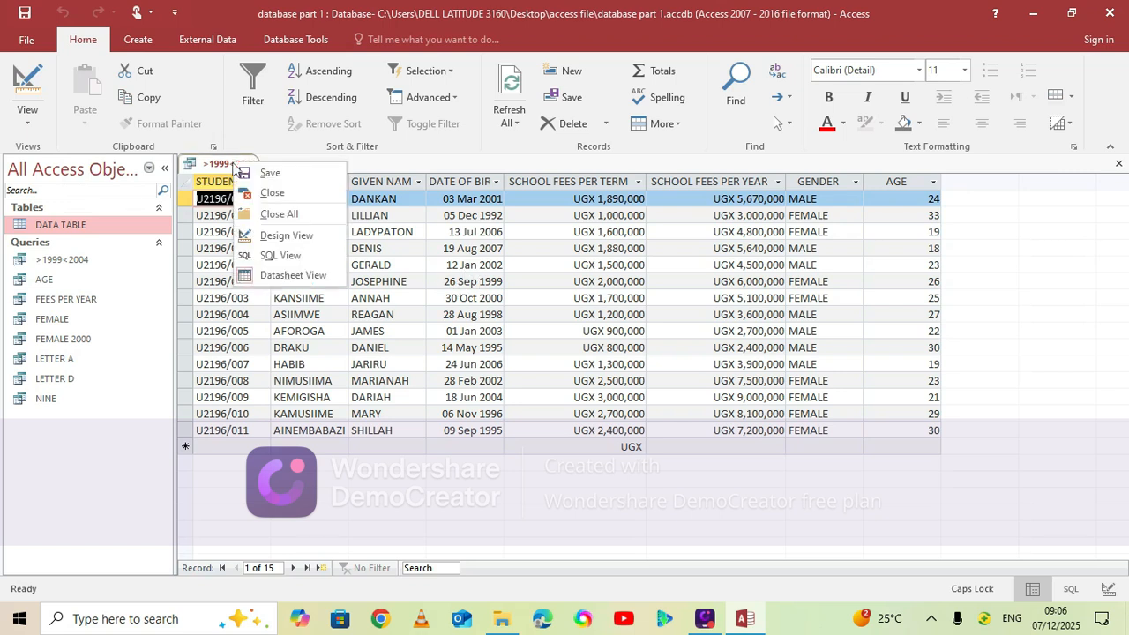
{"action": "left_click", "coordinate": [285, 235]}
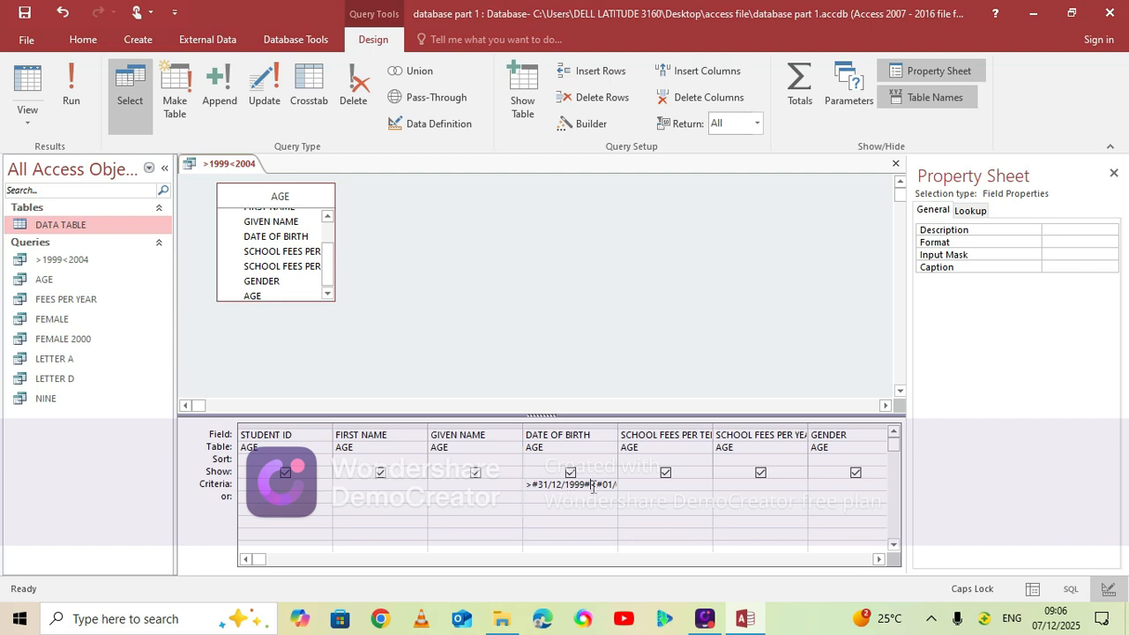
Try to join the two DATE OF BIRTH conditions with and, entering <#1/1/20004# as the upper limit
{"action": "left_click", "coordinate": [593, 486]}
{"action": "key", "text": "Delete"}
{"action": "key", "text": "Delete"}
{"action": "key", "text": "Delete"}
{"action": "key", "text": "Delete"}
{"action": "key", "text": "Delete"}
{"action": "key", "text": "Delete"}
{"action": "key", "text": "Delete"}
{"action": "key", "text": "Delete"}
{"action": "key", "text": "Delete"}
{"action": "key", "text": "Delete"}
{"action": "key", "text": "Caps_Lock"}
{"action": "type", "text": "and <"}
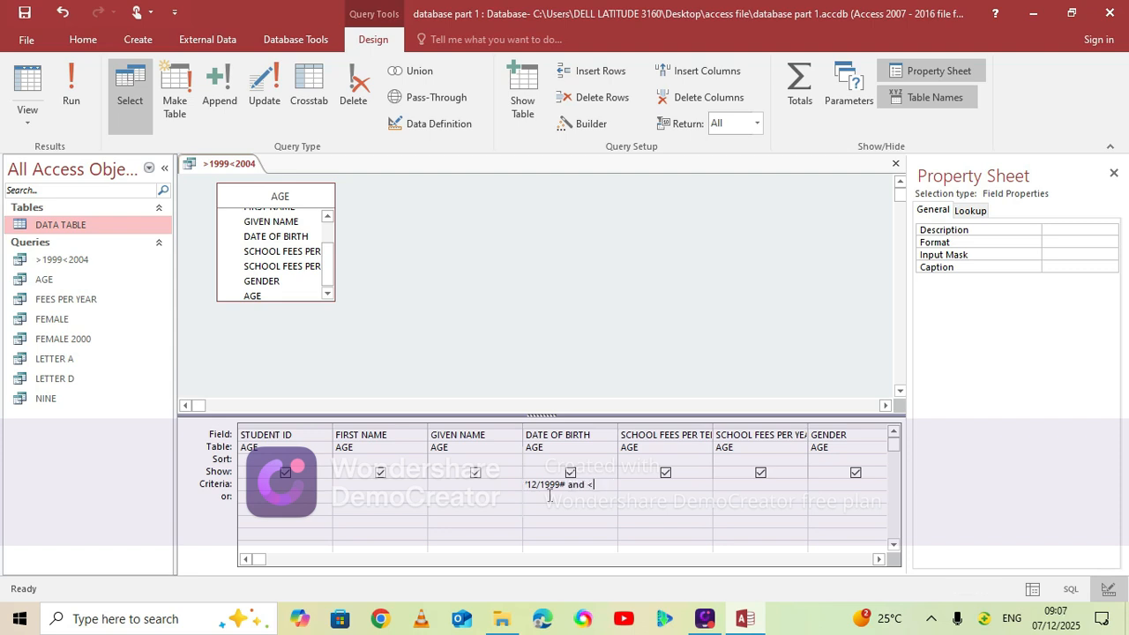
{"action": "type", "text": "#1/1/20004#"}
{"action": "key", "text": "Return"}
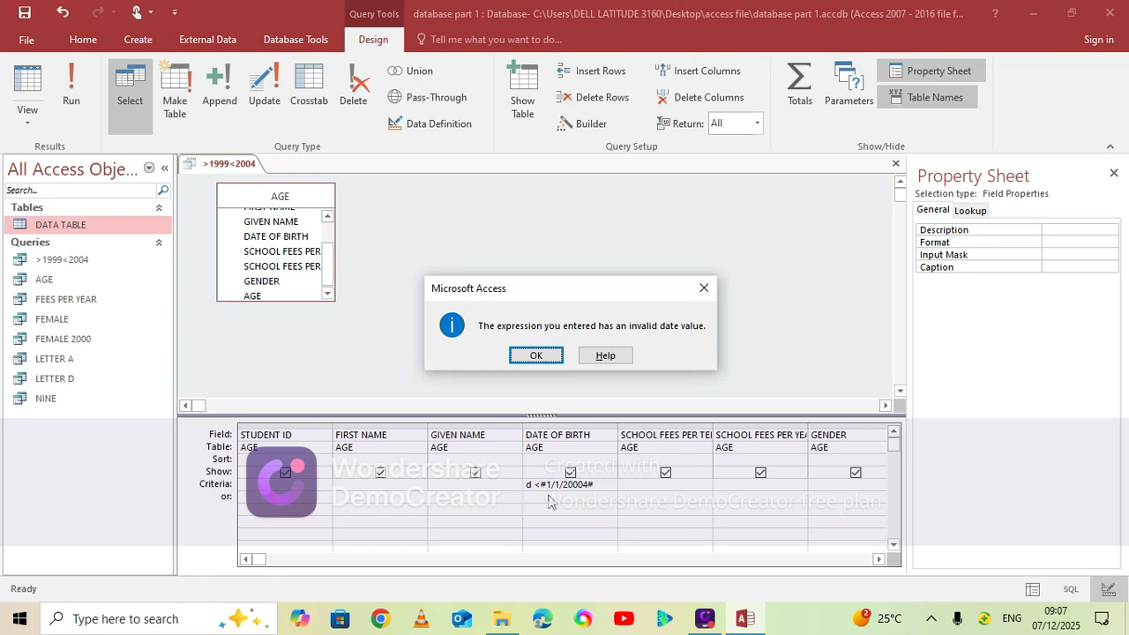
{"action": "left_click", "coordinate": [540, 355]}
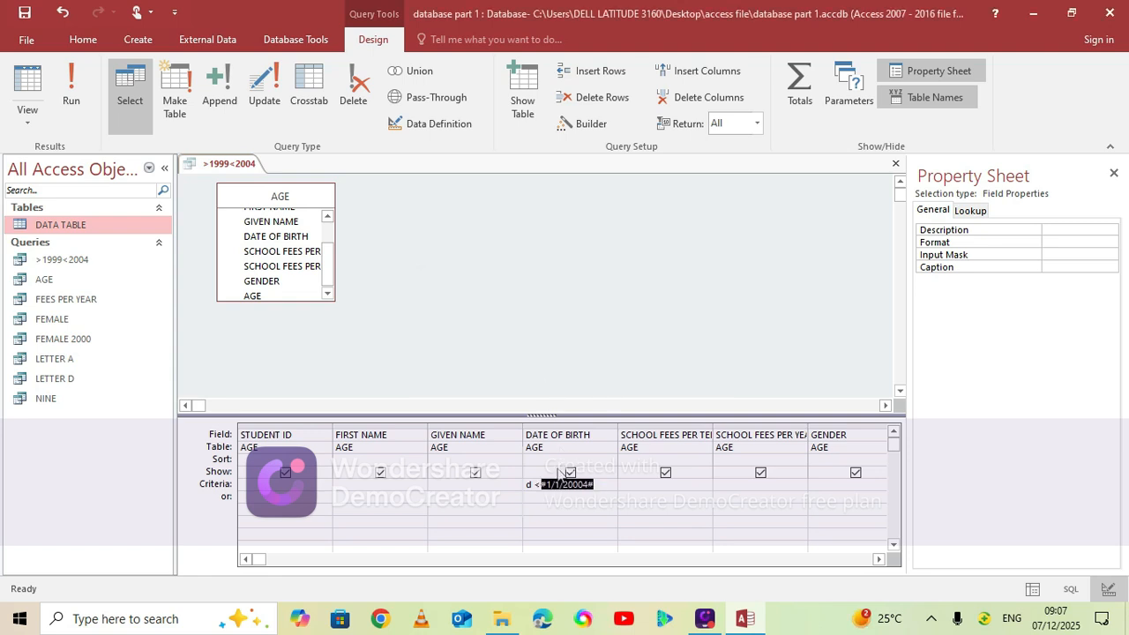
Replace the DATE OF BIRTH criteria with >#31/12/1999# and enter <#1/1/2004 as the alternative condition in the or row
{"action": "left_click", "coordinate": [602, 481]}
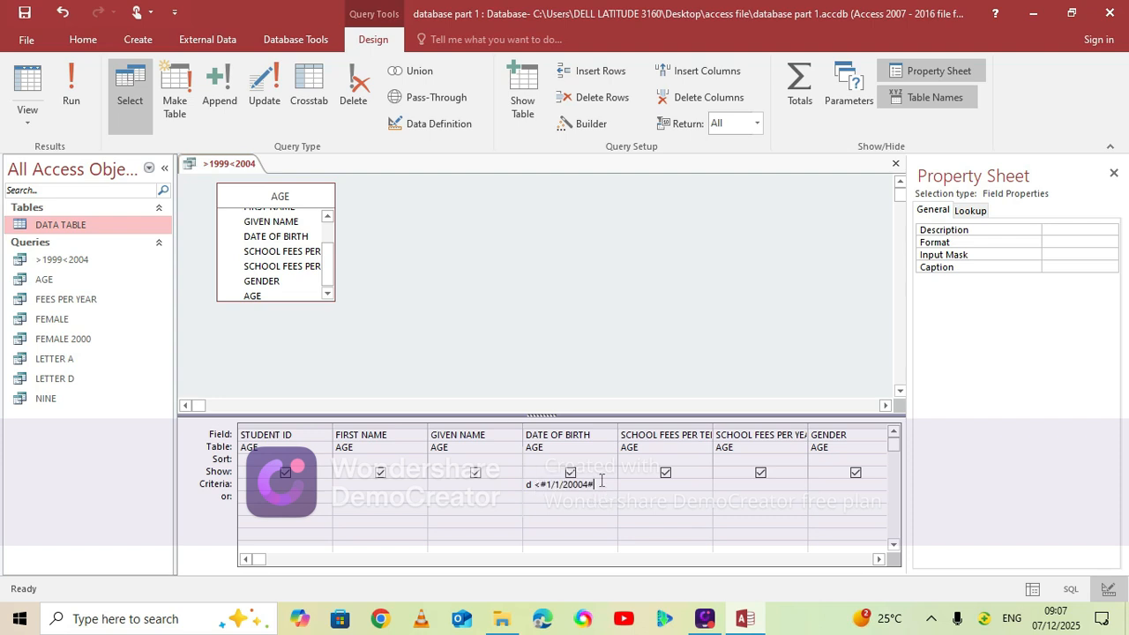
{"action": "key", "text": "BackSpace"}
{"action": "key", "text": "BackSpace"}
{"action": "key", "text": "BackSpace"}
{"action": "key", "text": "BackSpace"}
{"action": "key", "text": "BackSpace"}
{"action": "key", "text": "BackSpace"}
{"action": "key", "text": "BackSpace"}
{"action": "key", "text": "BackSpace"}
{"action": "key", "text": "BackSpace"}
{"action": "key", "text": "BackSpace"}
{"action": "type", "text": "31/12/199"}
{"action": "type", "text": "9"}
{"action": "type", "text": "#"}
{"action": "type", "text": ">"}
{"action": "left_click", "coordinate": [557, 500]}
{"action": "type", "text": "<#"}
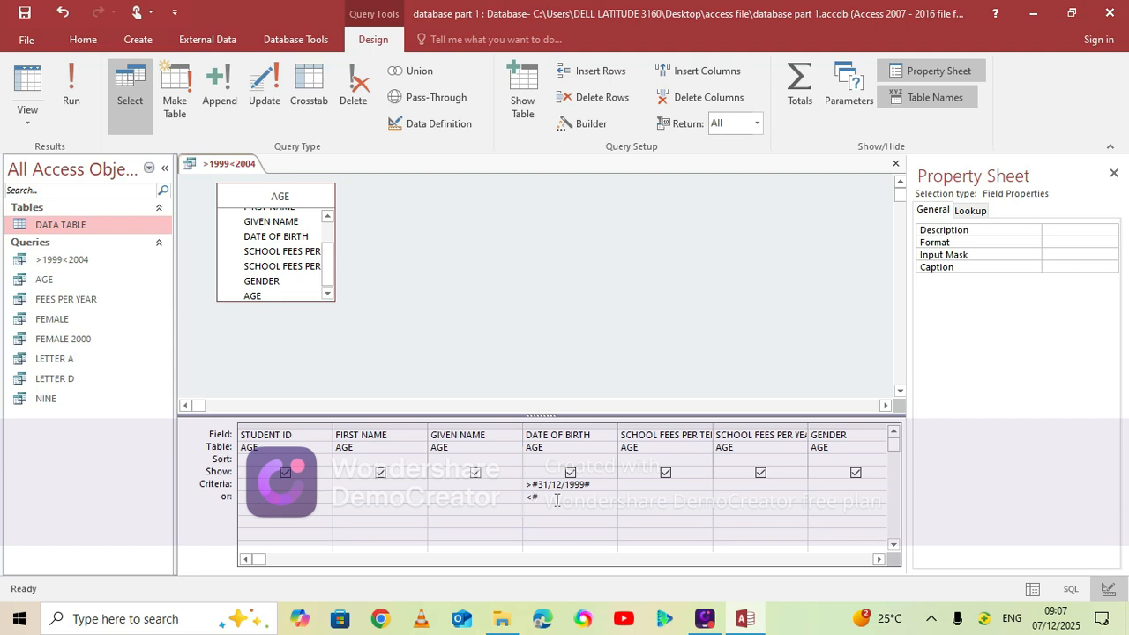
{"action": "type", "text": "1/1/2004#"}
Save the revised >1999<2004 query and run it
{"action": "key", "text": "ctrl+s"}
{"action": "left_click", "coordinate": [62, 97]}
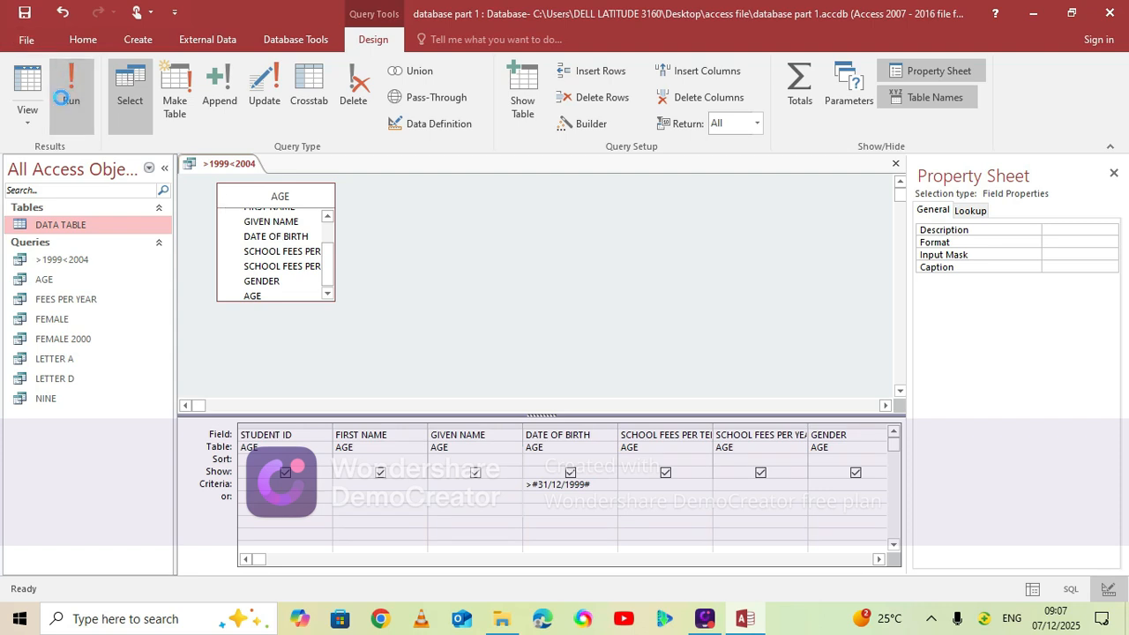